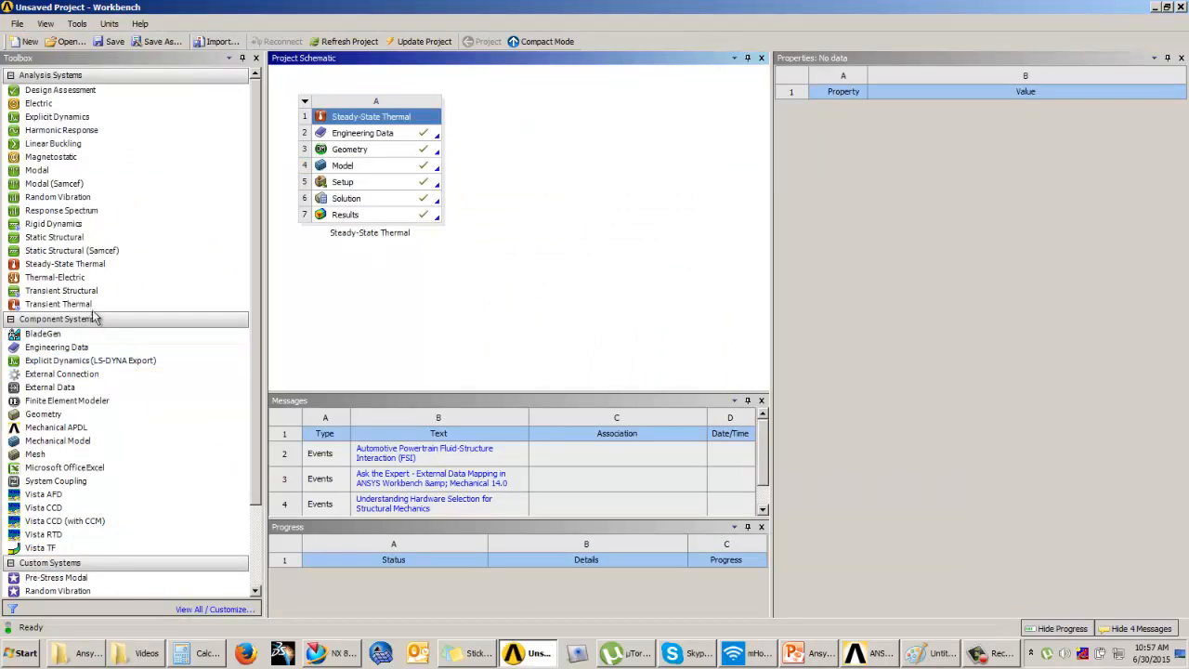
Add a Transient Thermal analysis system to the project schematic as a standalone system beside the Steady-State Thermal one
left_click(55, 306)
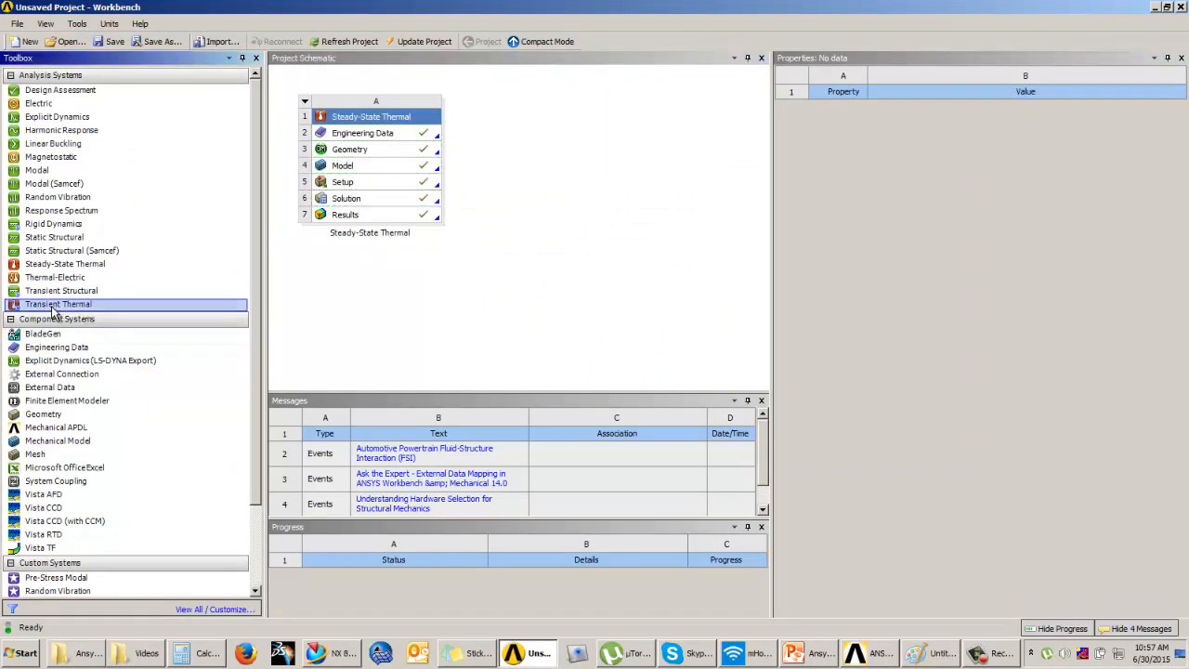
left_click_drag(59, 311, 564, 255)
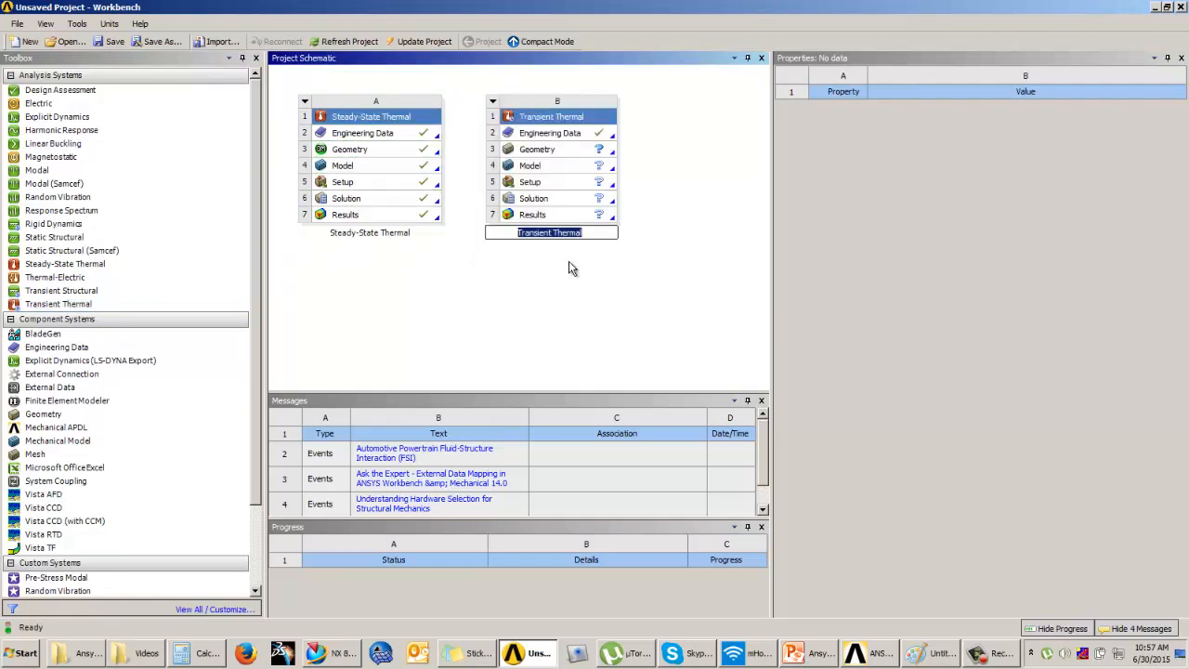
left_click(568, 262)
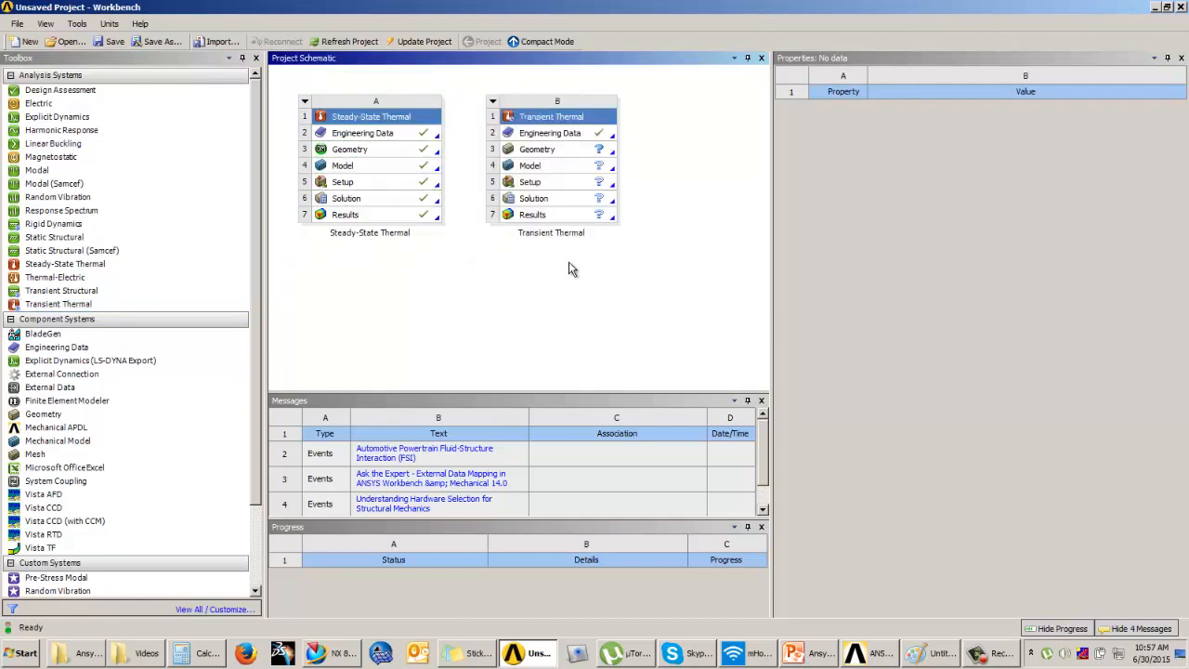
Add Polyethylene from the General Materials library to the Transient Thermal system's engineering data and check its properties
left_click(560, 138)
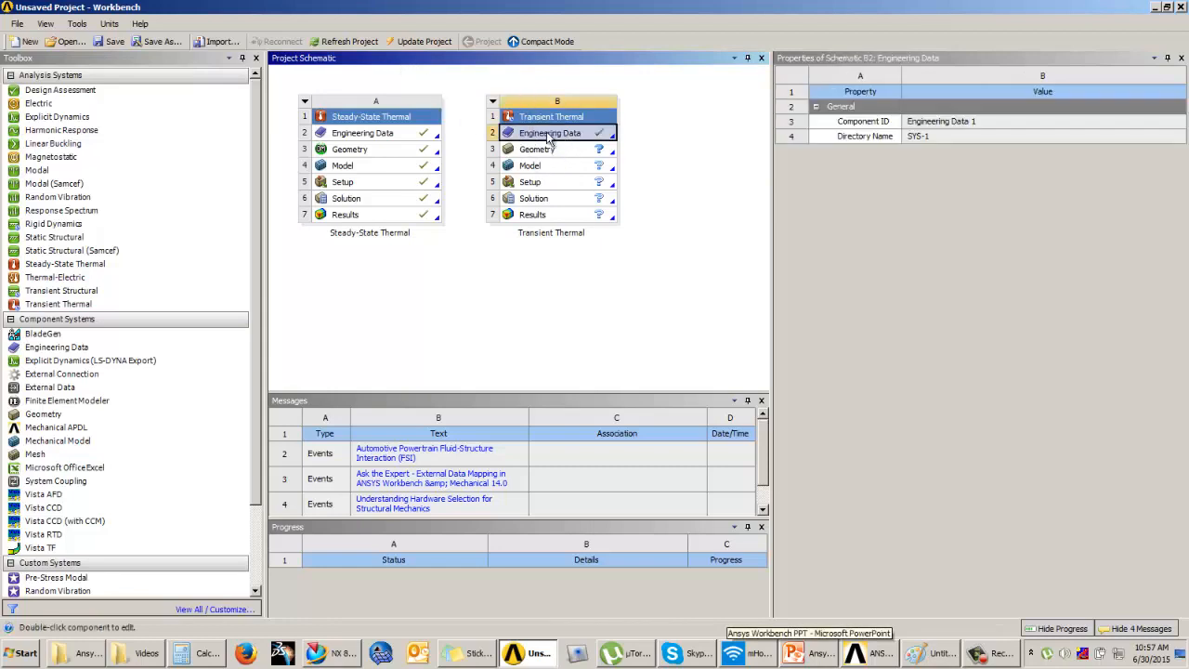
double_click(548, 134)
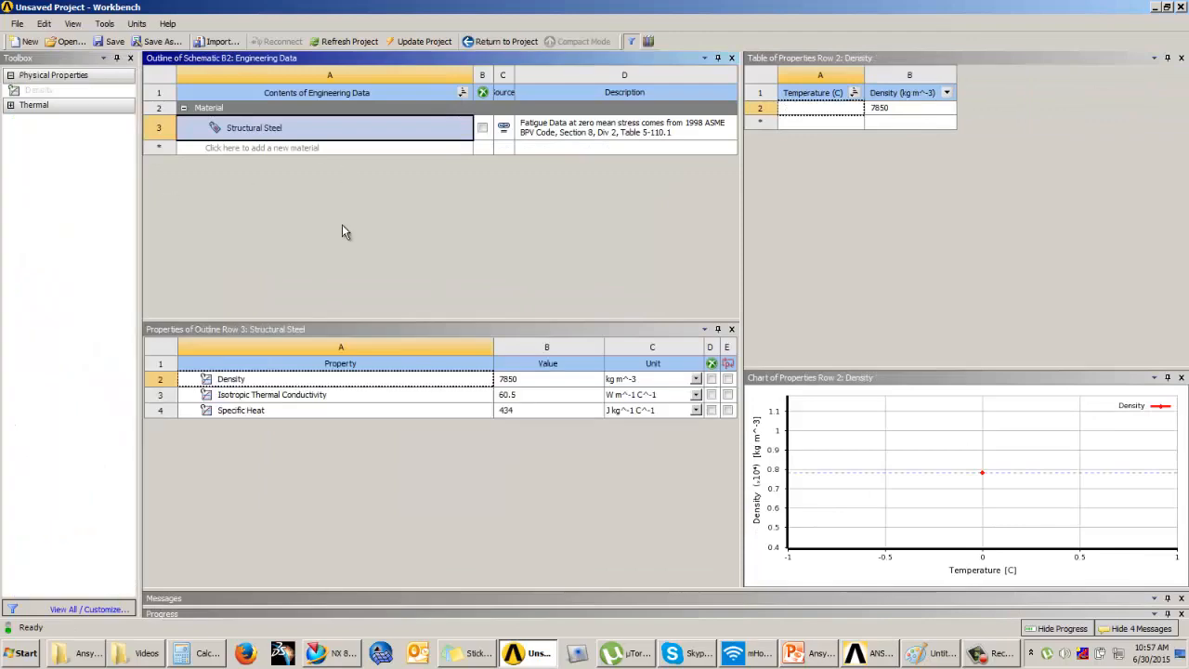
left_click(644, 42)
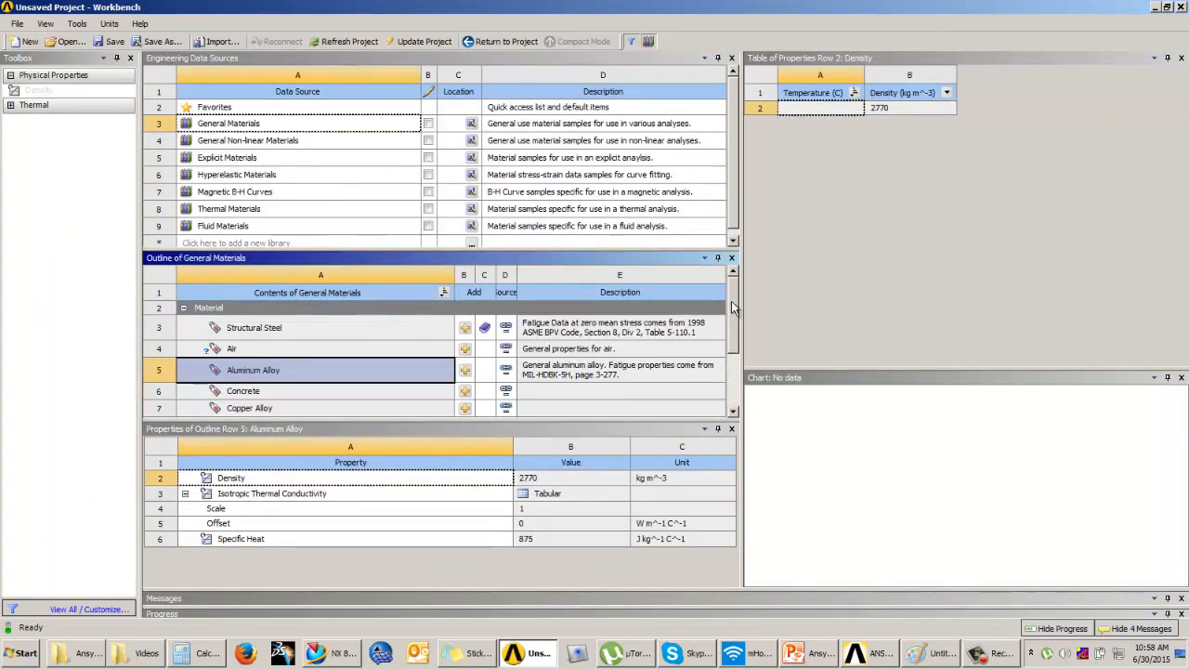
left_click_drag(731, 301, 733, 374)
left_click(287, 360)
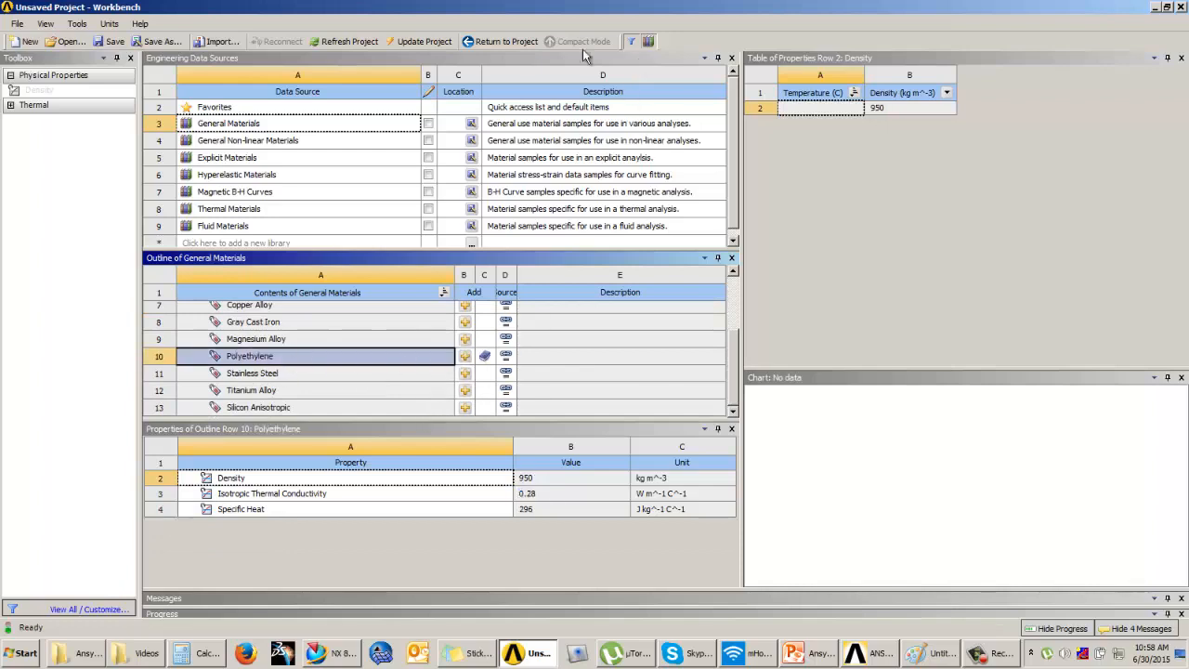
left_click(502, 42)
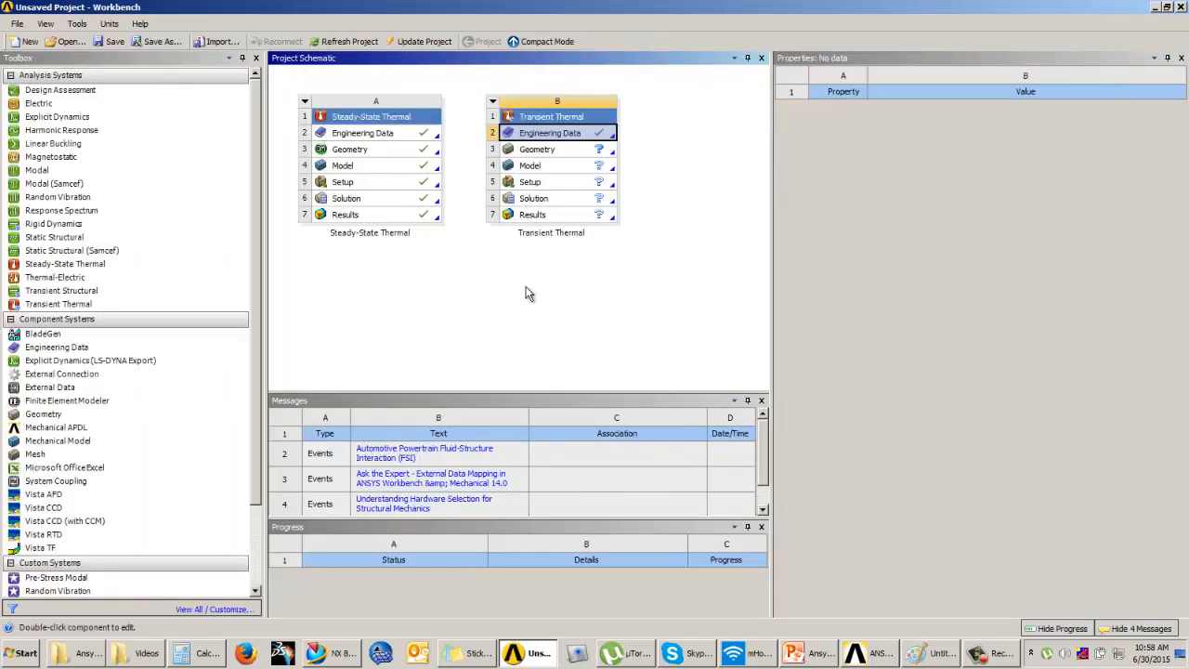
double_click(569, 133)
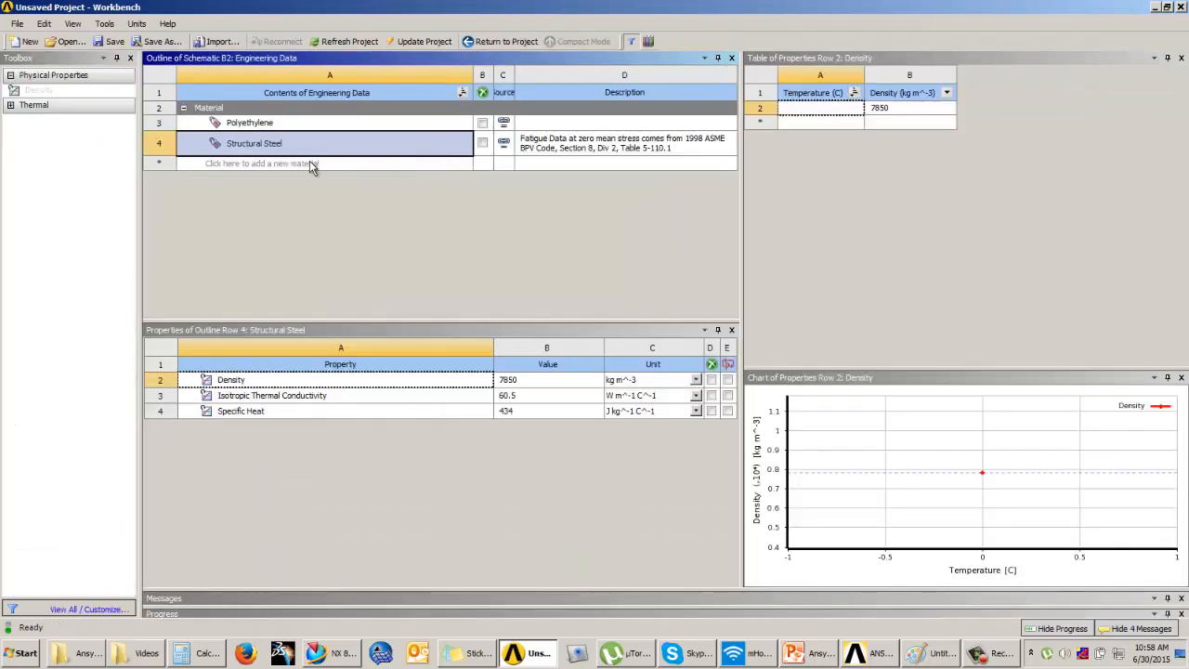
left_click(286, 122)
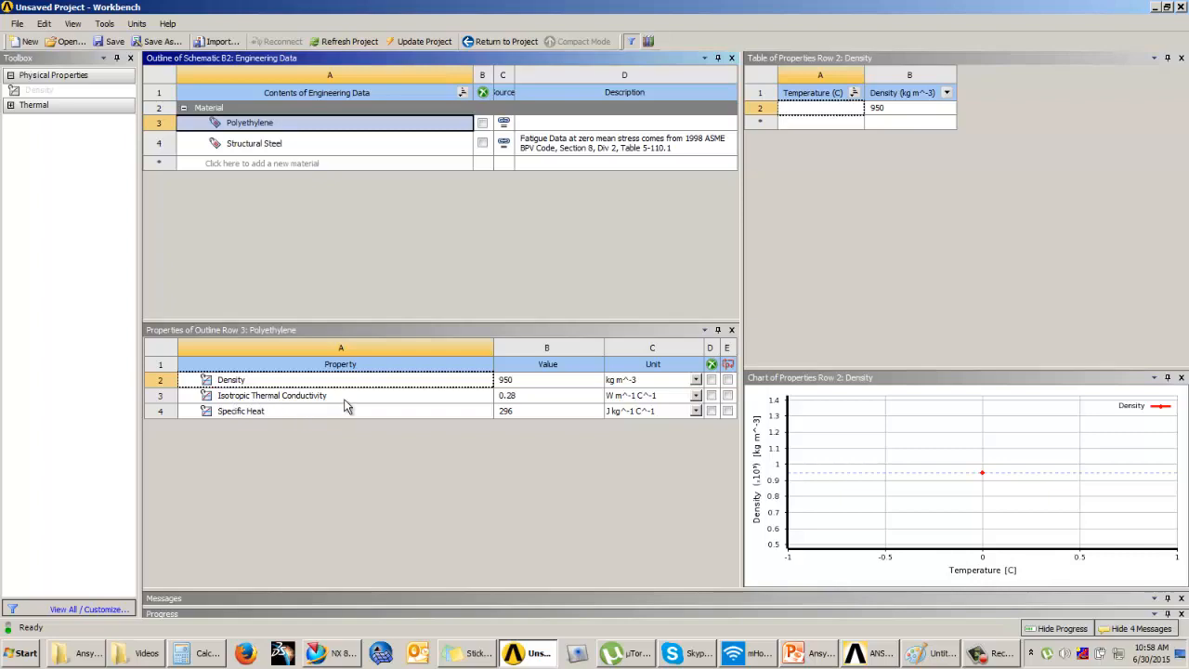
left_click(503, 40)
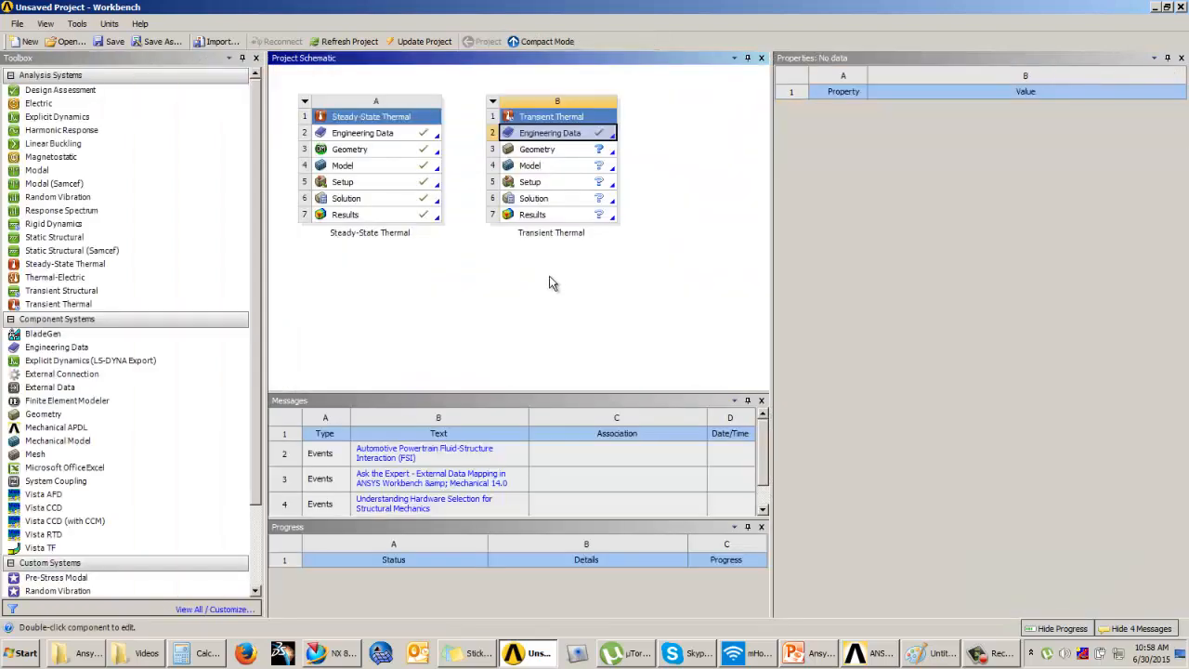
Import the geometry file housing_rear_transientthermal.stp into the Transient Thermal system
left_click(550, 153)
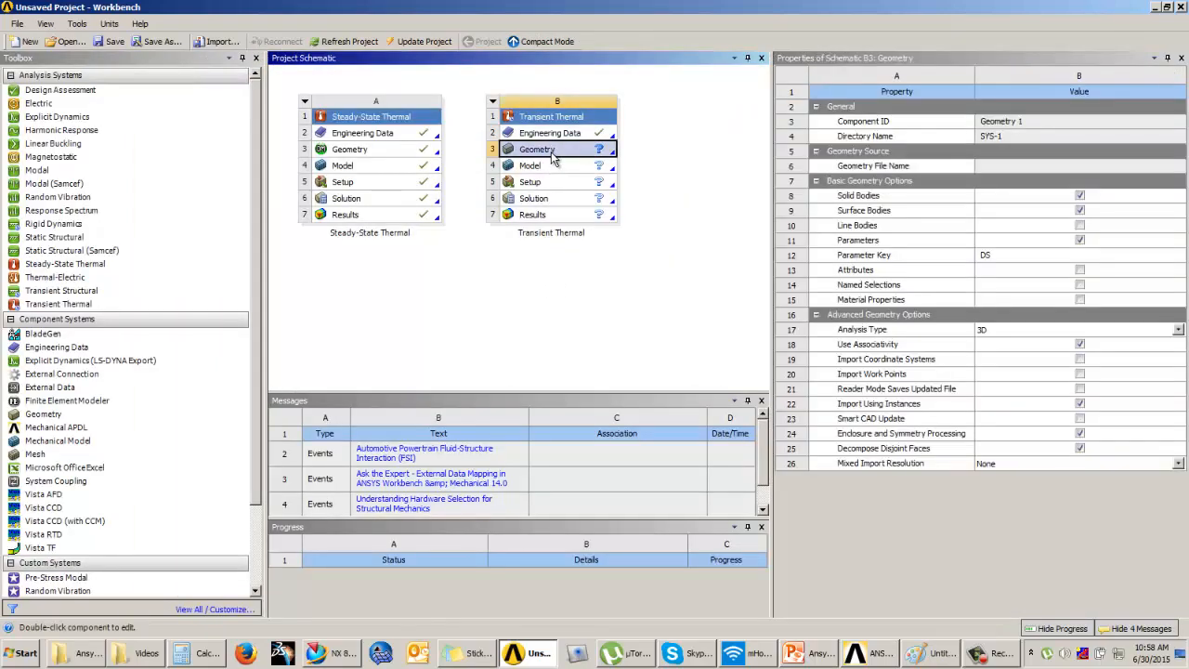
right_click(602, 153)
mouse_move(650, 177)
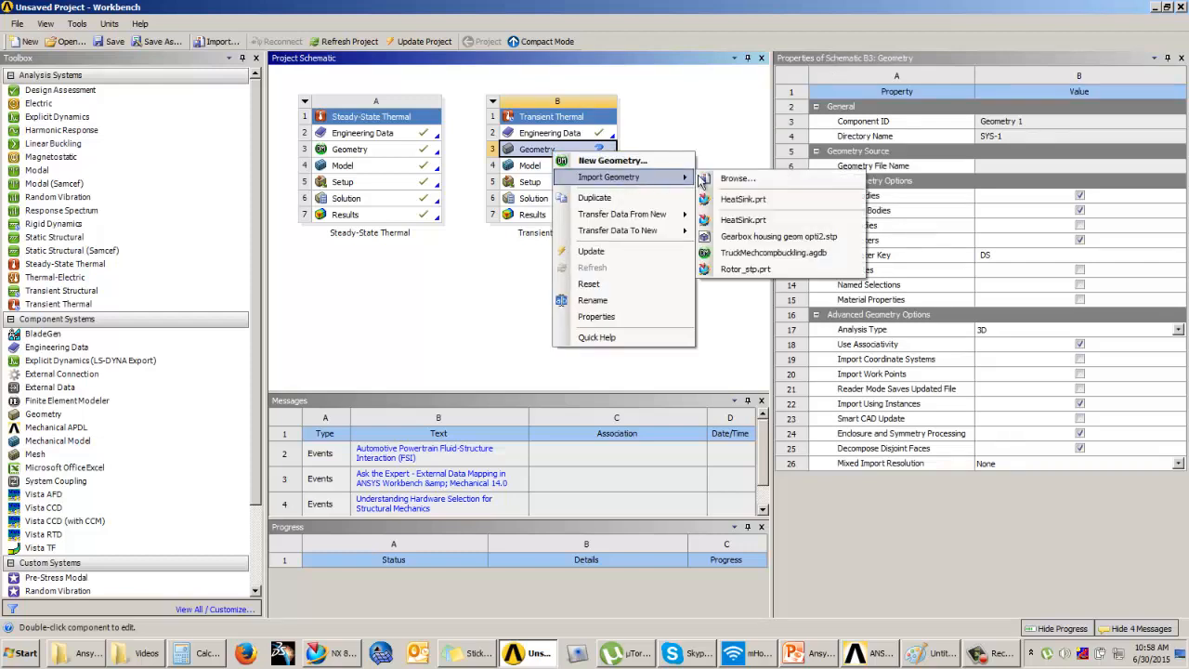
left_click(712, 180)
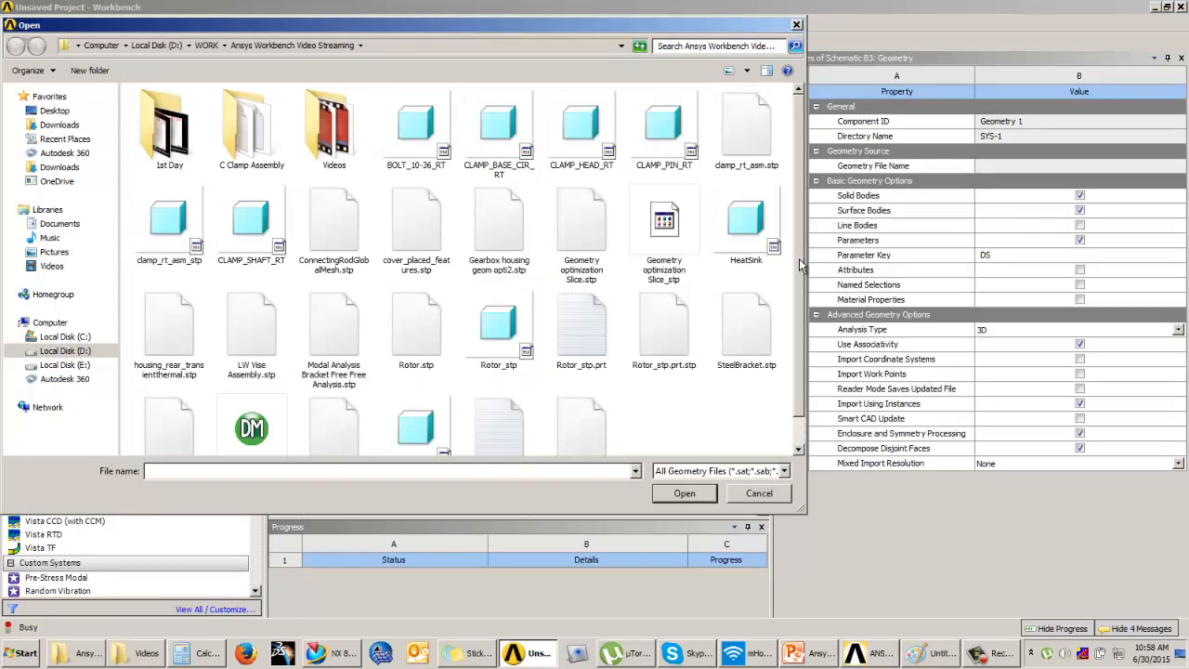
left_click_drag(799, 258, 800, 307)
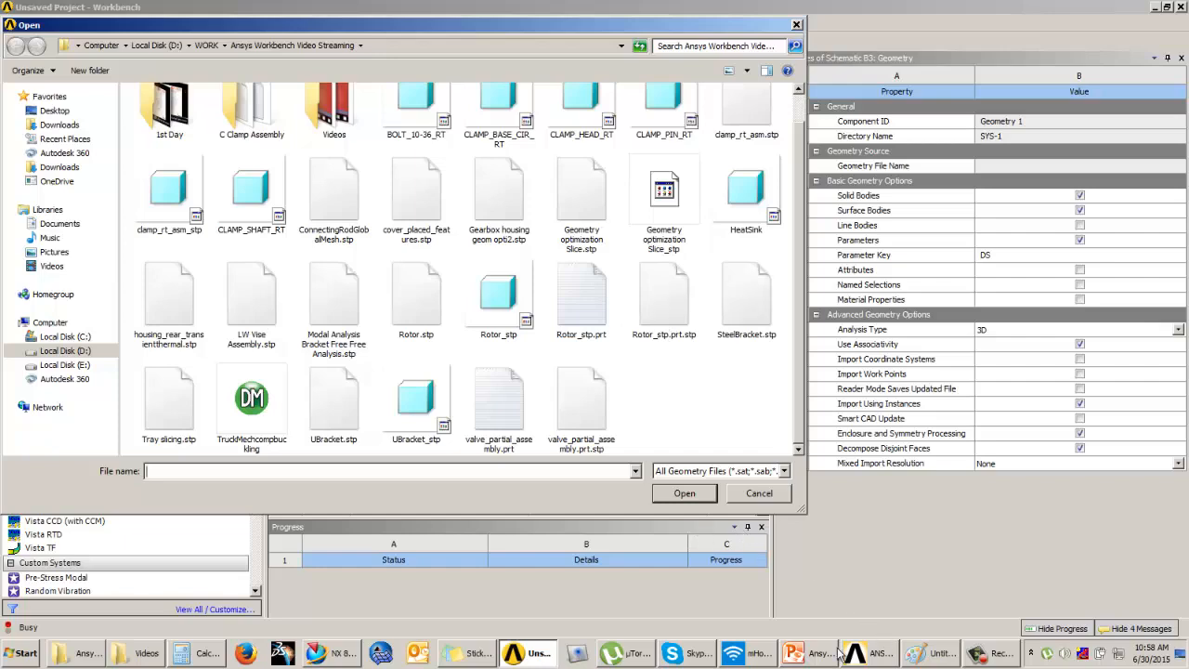
left_click(983, 658)
left_click(384, 362)
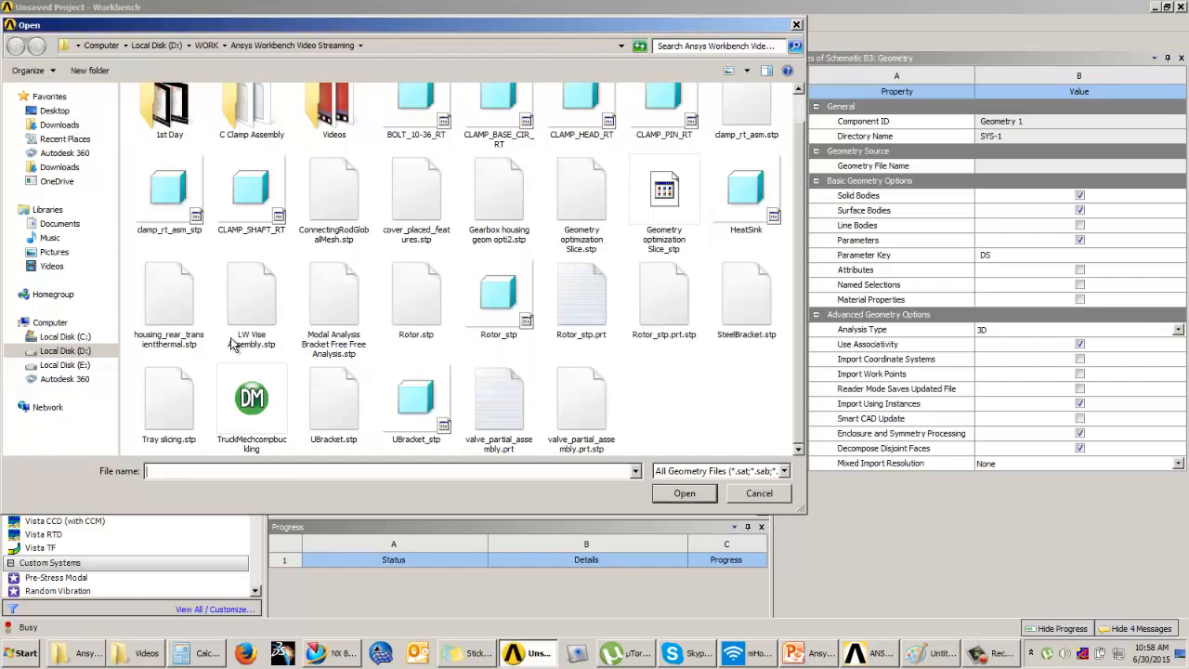
left_click(190, 337)
left_click(687, 495)
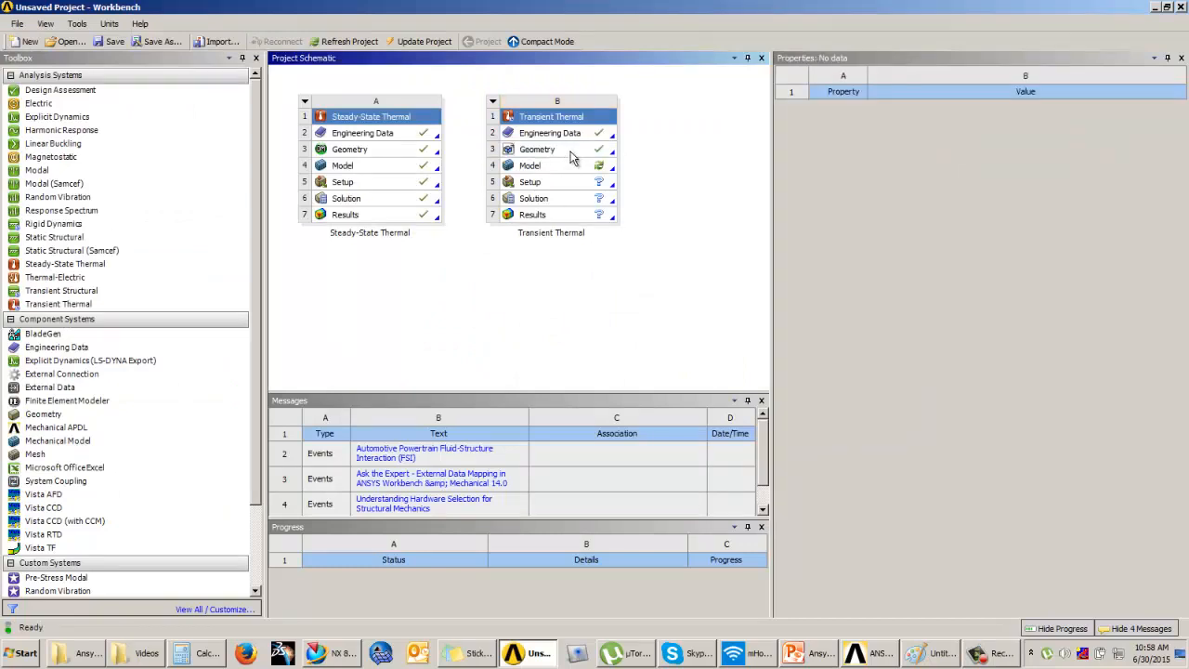
Open the Transient Thermal geometry in DesignModeler with millimeter as the length unit and generate the imported part
left_click(573, 156)
double_click(573, 158)
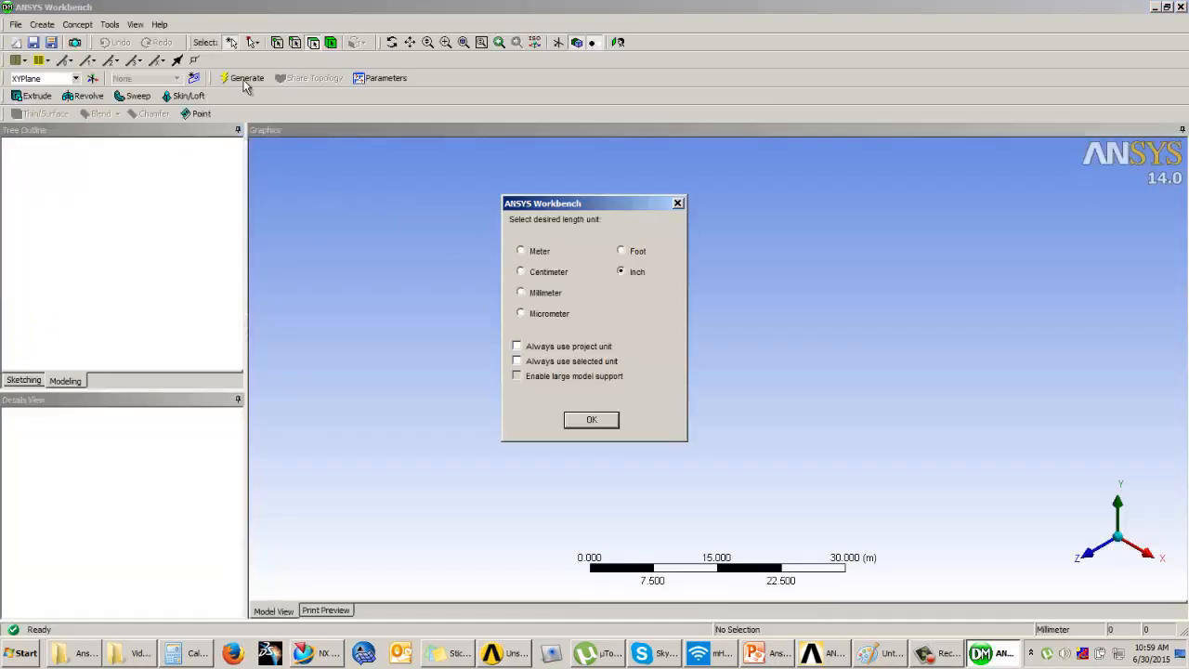
left_click(522, 294)
left_click(588, 421)
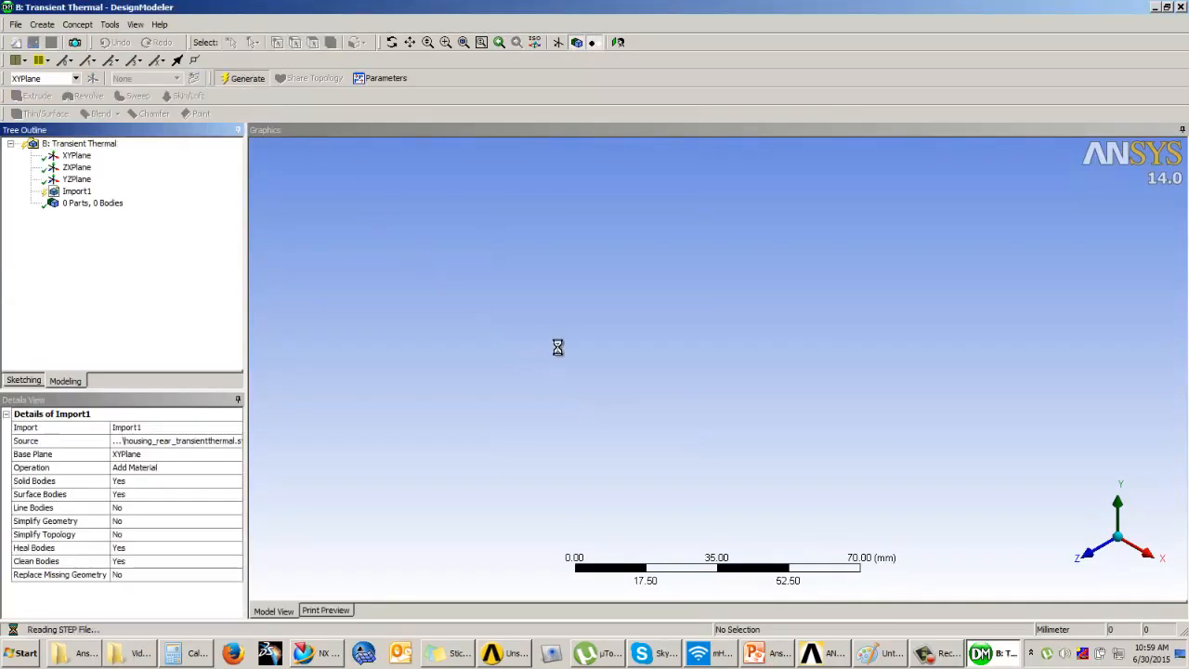
Examine the imported housing geometry from several sides and at different magnifications
middle_click_drag(582, 347, 582, 260)
scroll(689, 294, "up", 2)
middle_click_drag(688, 287, 728, 362)
scroll(672, 305, "up", 4)
scroll(853, 305, "down", 1)
scroll(866, 317, "down", 4)
scroll(847, 313, "down", 2)
scroll(728, 362, "up", 1)
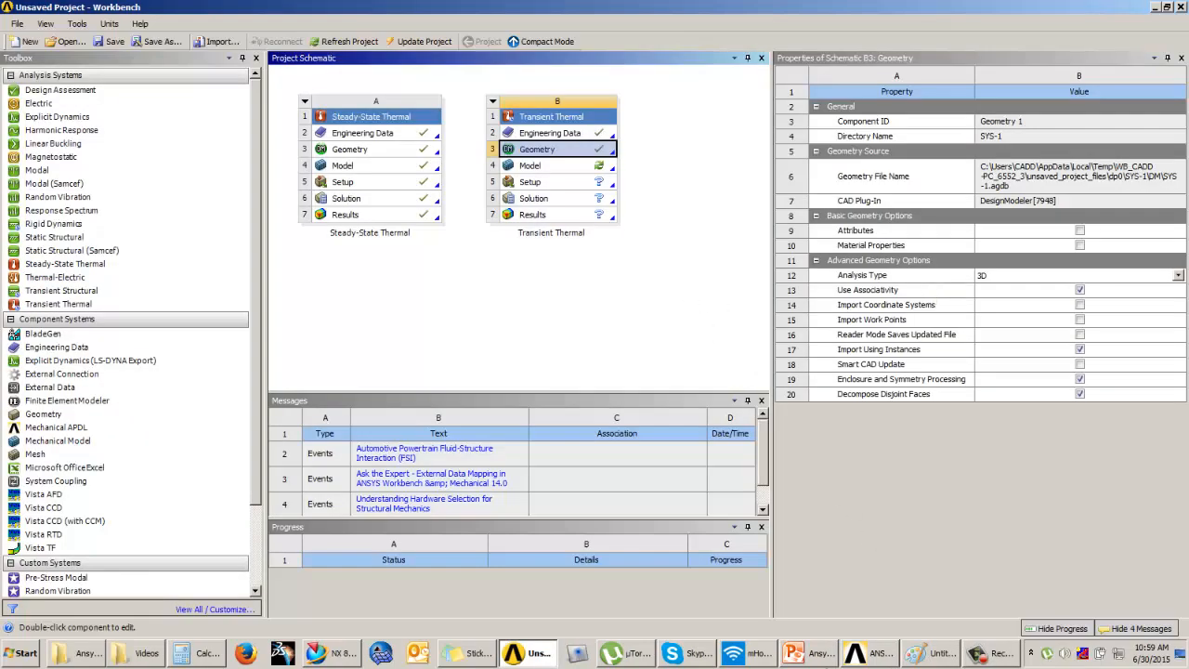
Switch to PowerPoint to read the Example 3 problem statement, and return to the Workbench project
left_click(815, 654)
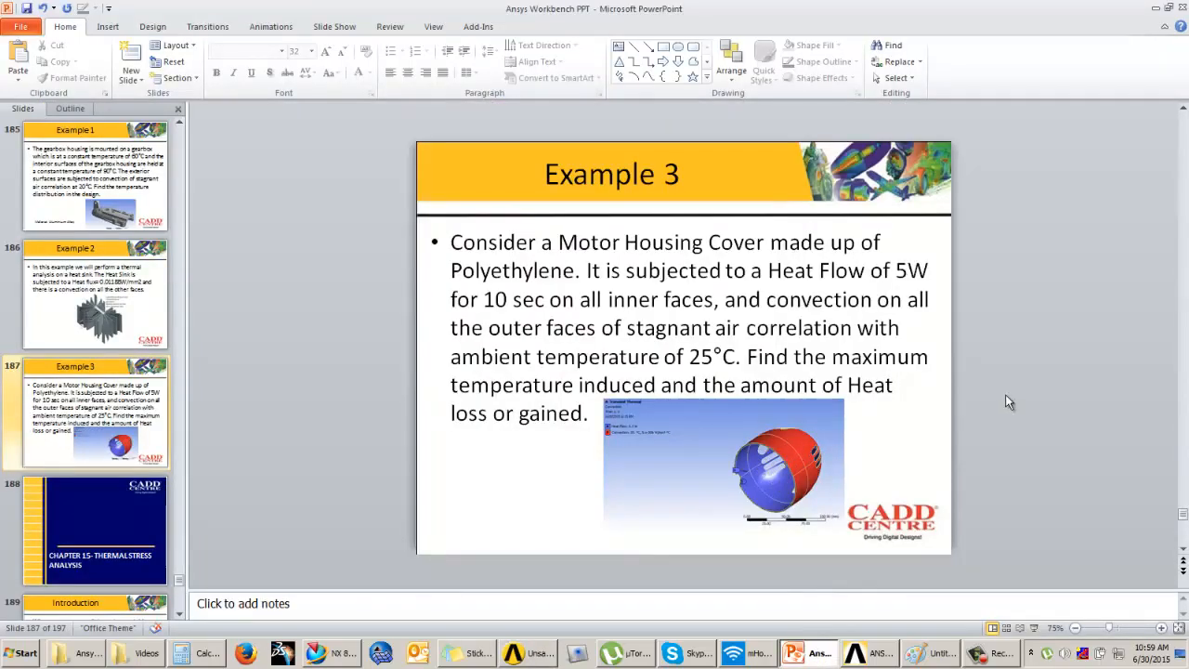
left_click(515, 655)
left_click(597, 266)
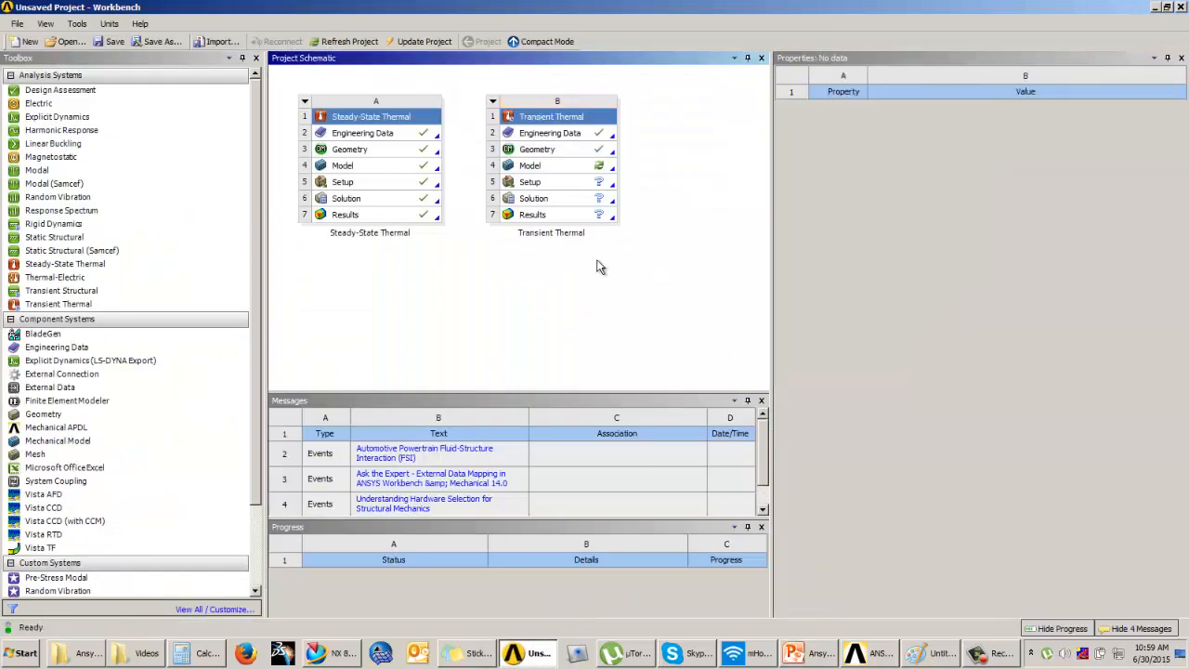
Open the Transient Thermal model in Mechanical and assign Polyethylene as the material of the HOUSING_REAR body
left_click(576, 173)
double_click(576, 173)
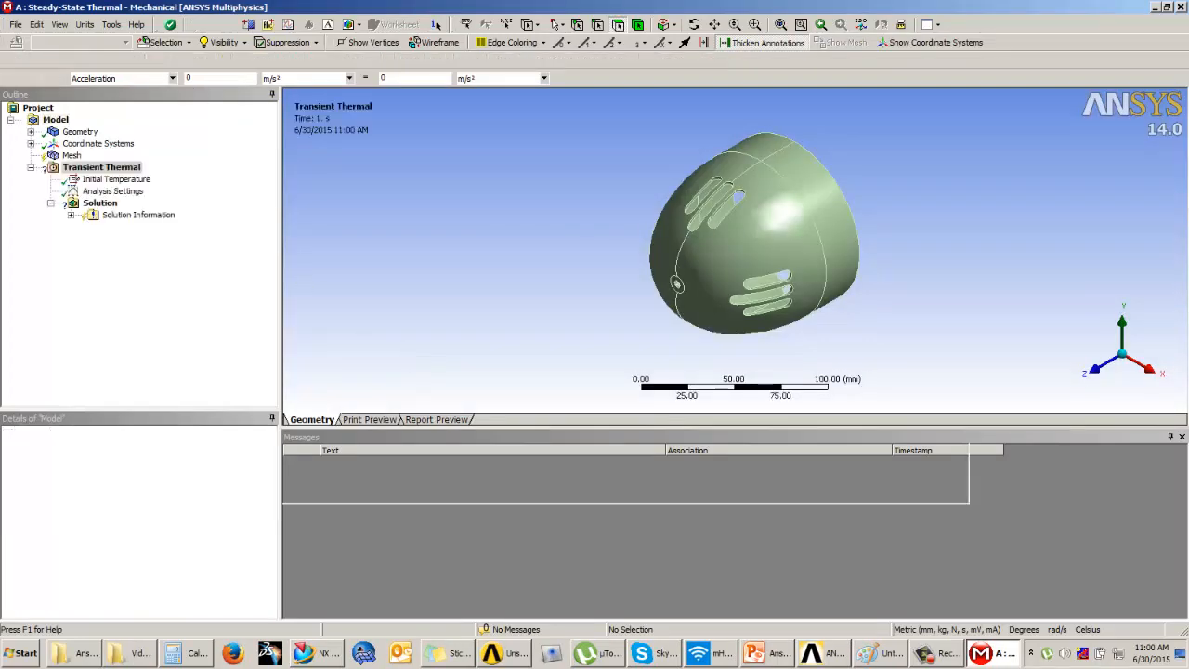
left_click(31, 132)
left_click(81, 144)
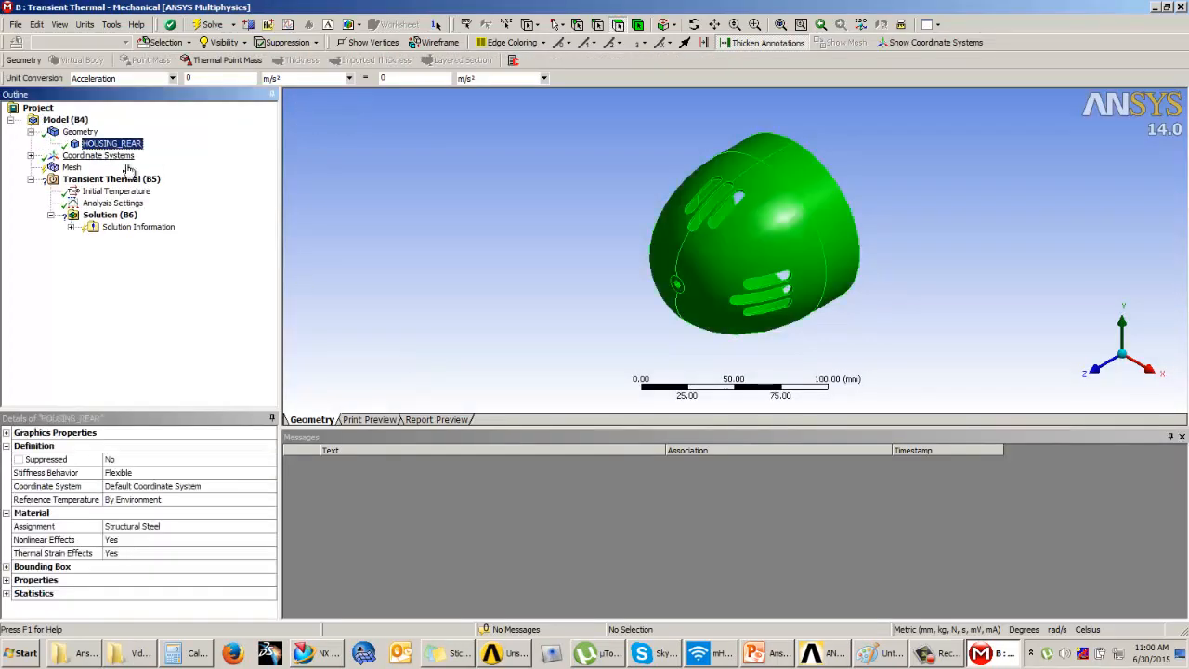
left_click(203, 532)
left_click(271, 526)
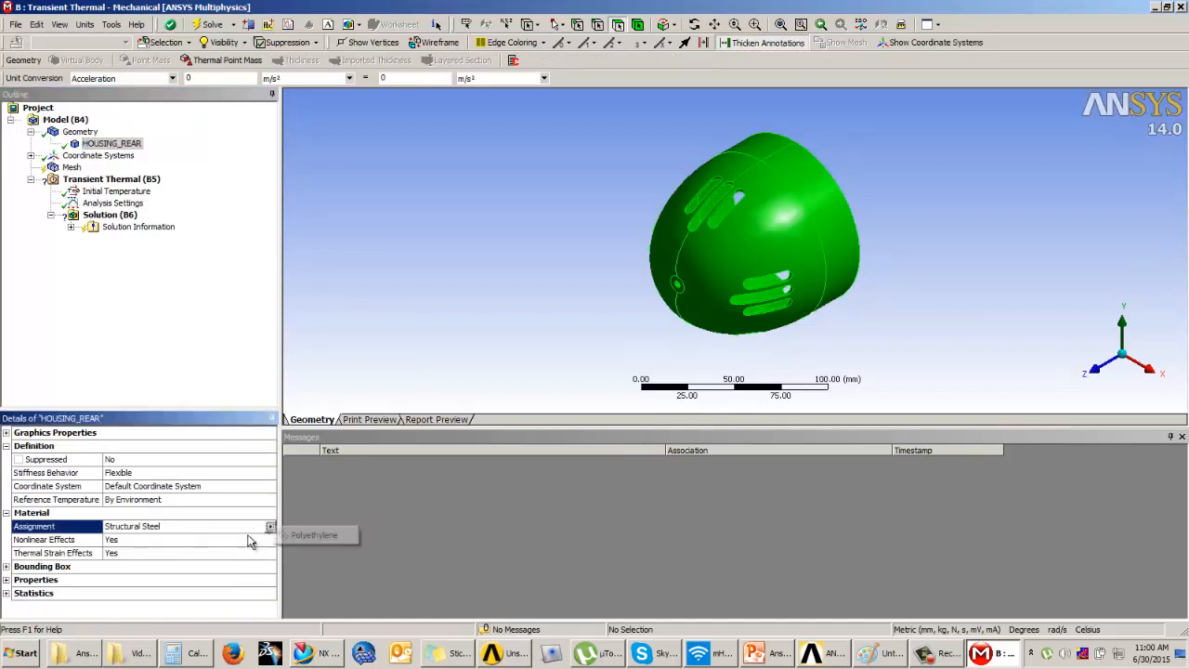
left_click(314, 535)
mouse_move(526, 279)
middle_mouse_down()
mouse_move(563, 242)
mouse_move(517, 260)
middle_mouse_up()
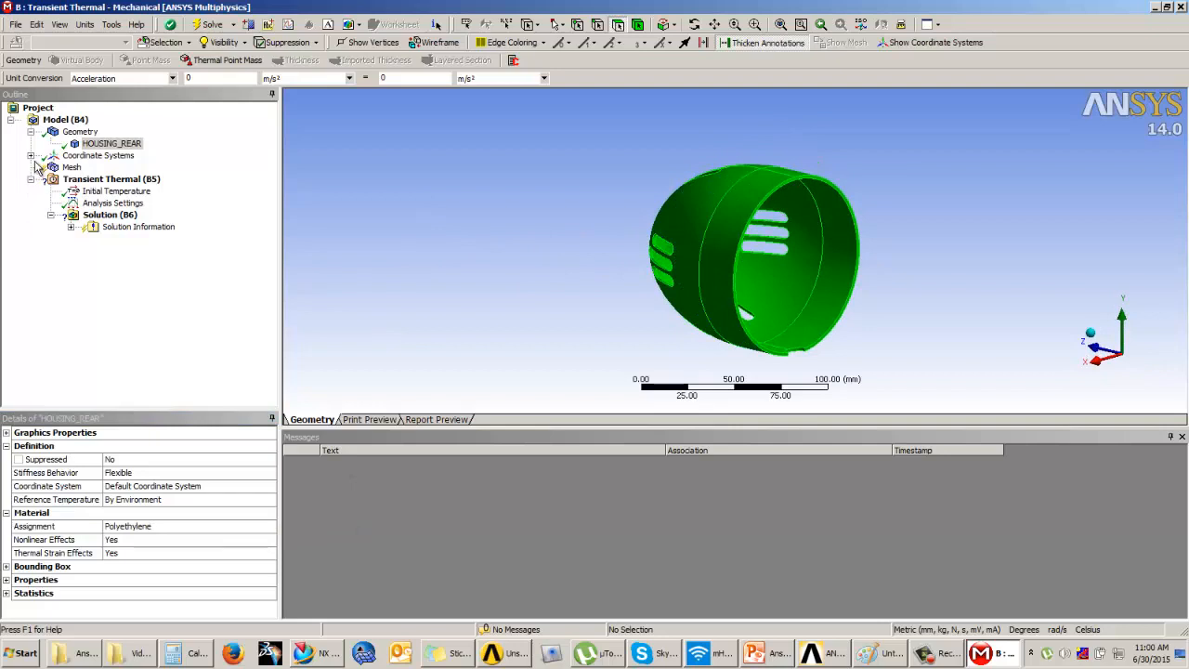
Generate the housing's mesh with the default settings and inspect it from the open end
left_click(68, 167)
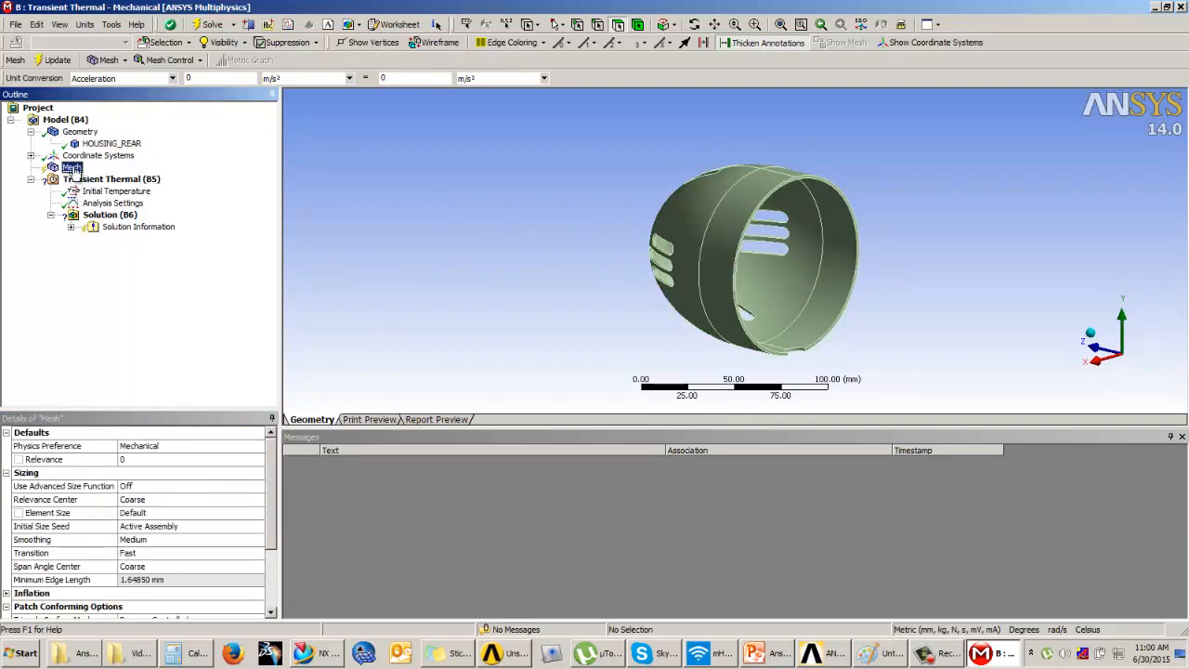
left_click(58, 60)
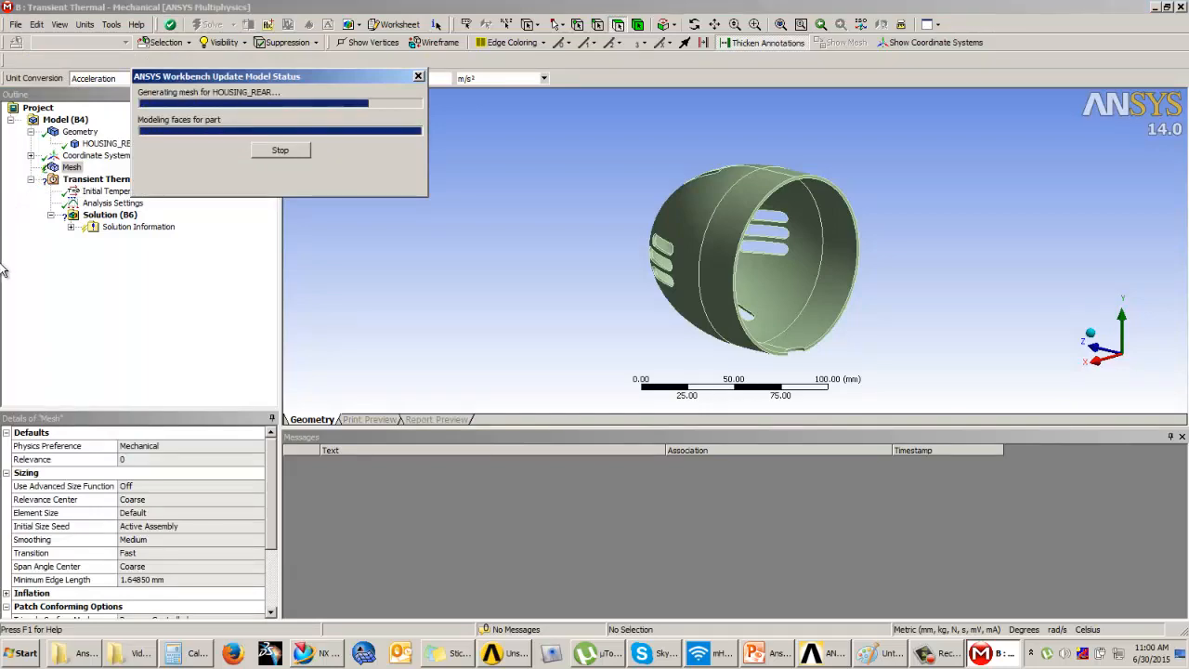
middle_click_drag(559, 260, 597, 264)
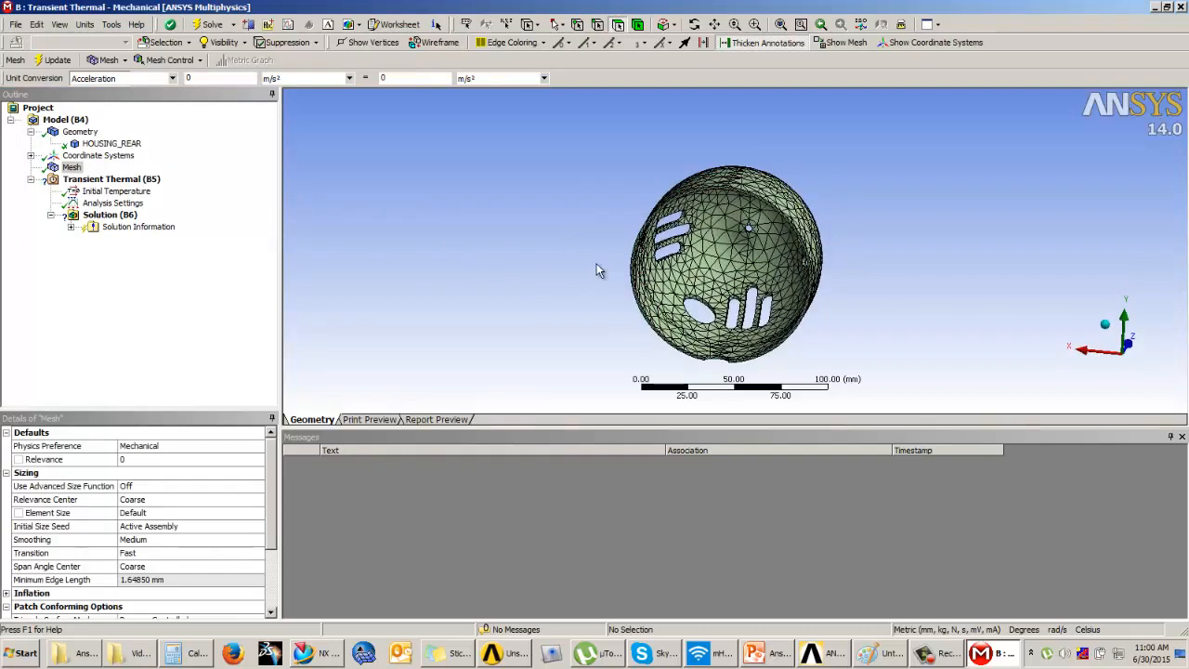
Set the mesh's advanced size function to On: Curvature, regenerate the mesh and inspect the housing
left_click(210, 487)
left_click(257, 486)
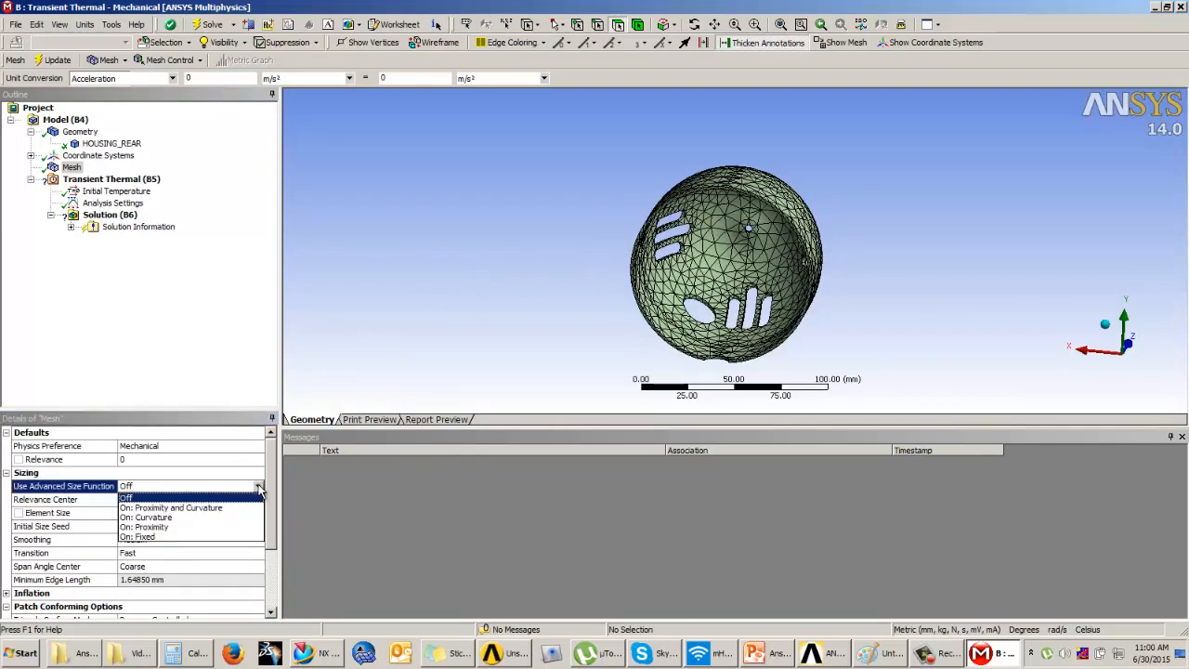
left_click(181, 517)
left_click(56, 59)
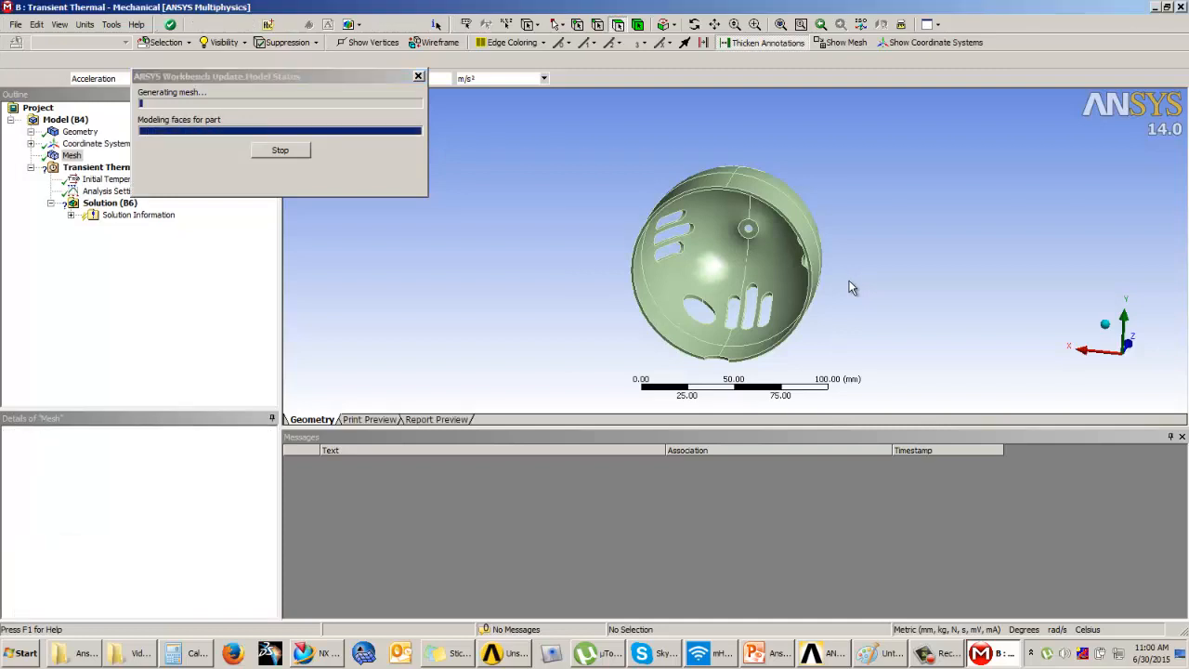
middle_click_drag(892, 255, 635, 269)
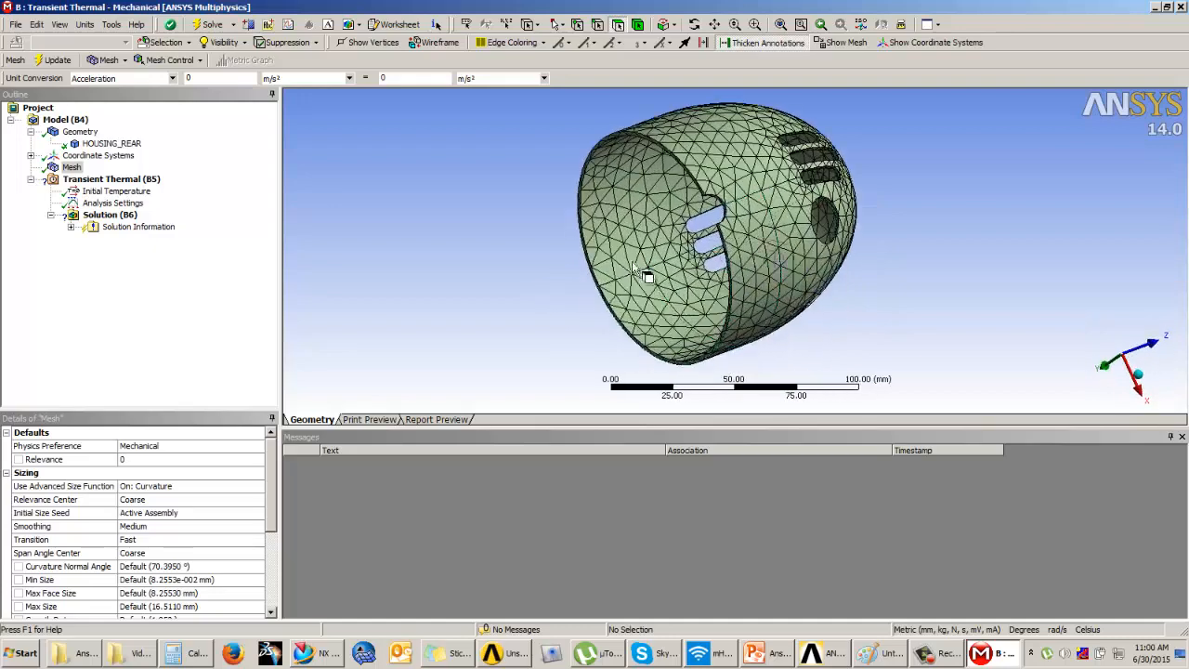
Select the Transient Thermal environment and look up the heat flow load in the Example 3 slide in PowerPoint
left_click(102, 179)
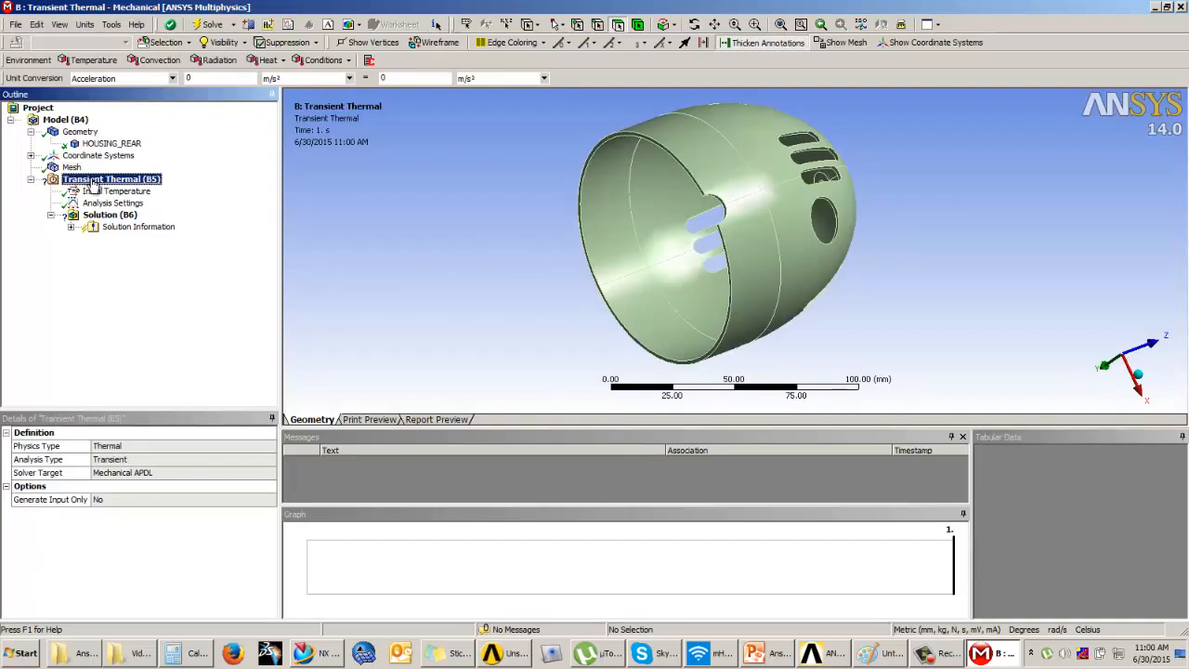
middle_click_drag(575, 210, 618, 204)
left_click(768, 653)
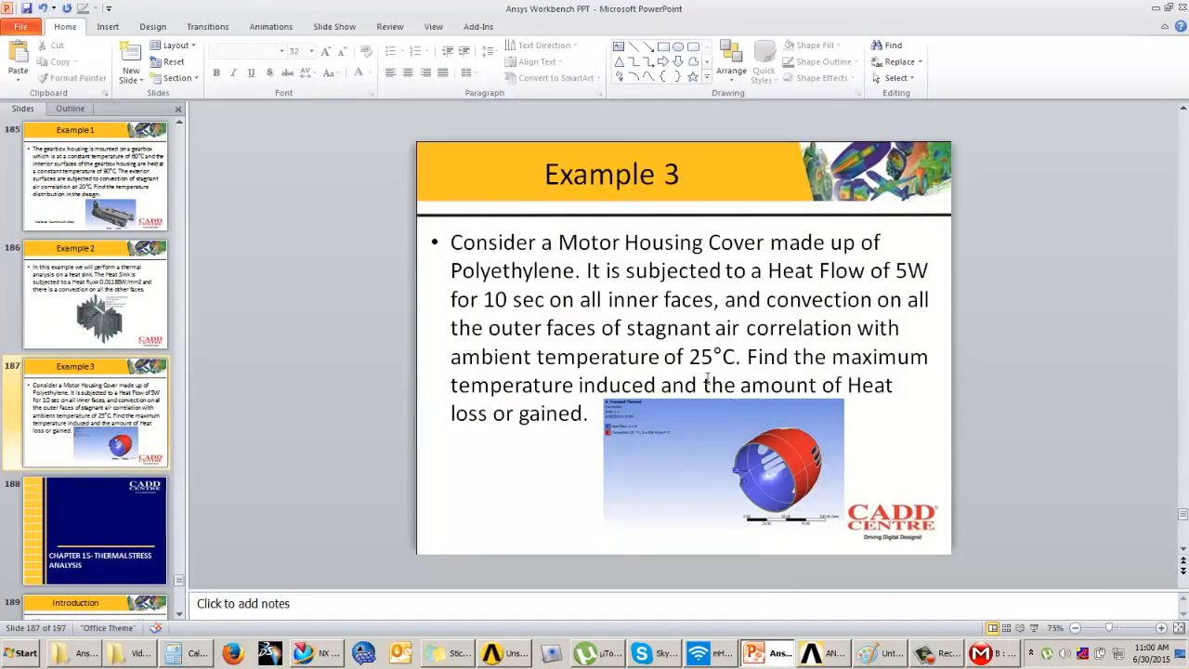
left_click_drag(770, 269, 919, 268)
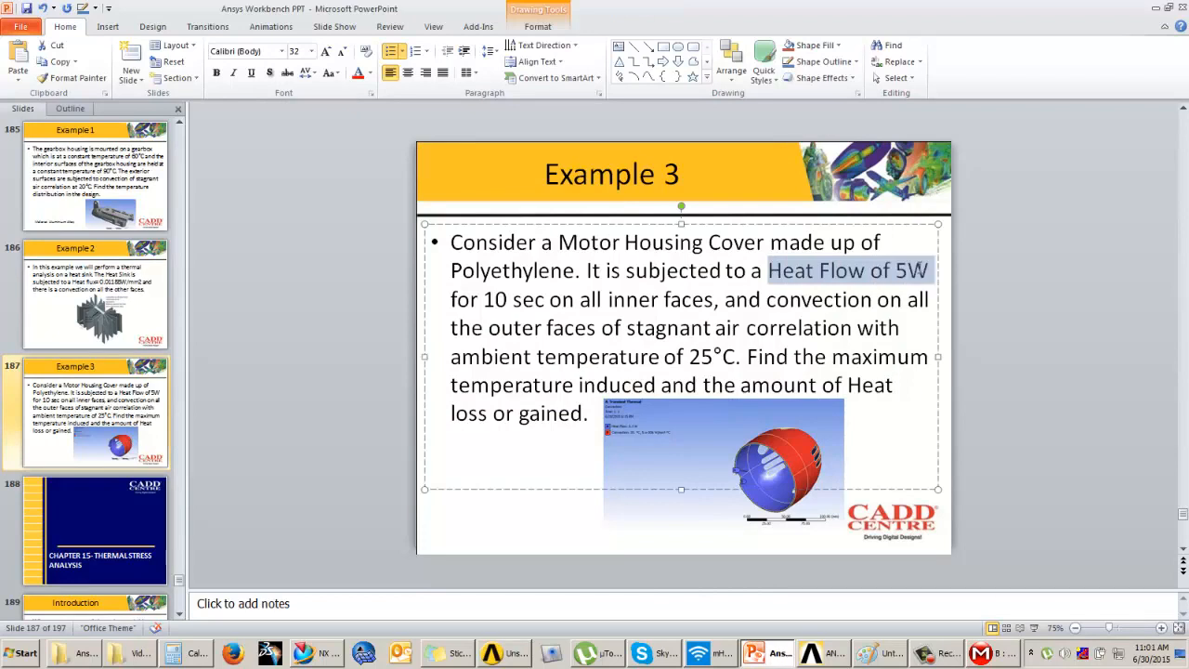
Check the heat flow's duration in the Example 3 slide and switch back to Mechanical
left_click_drag(452, 299, 538, 299)
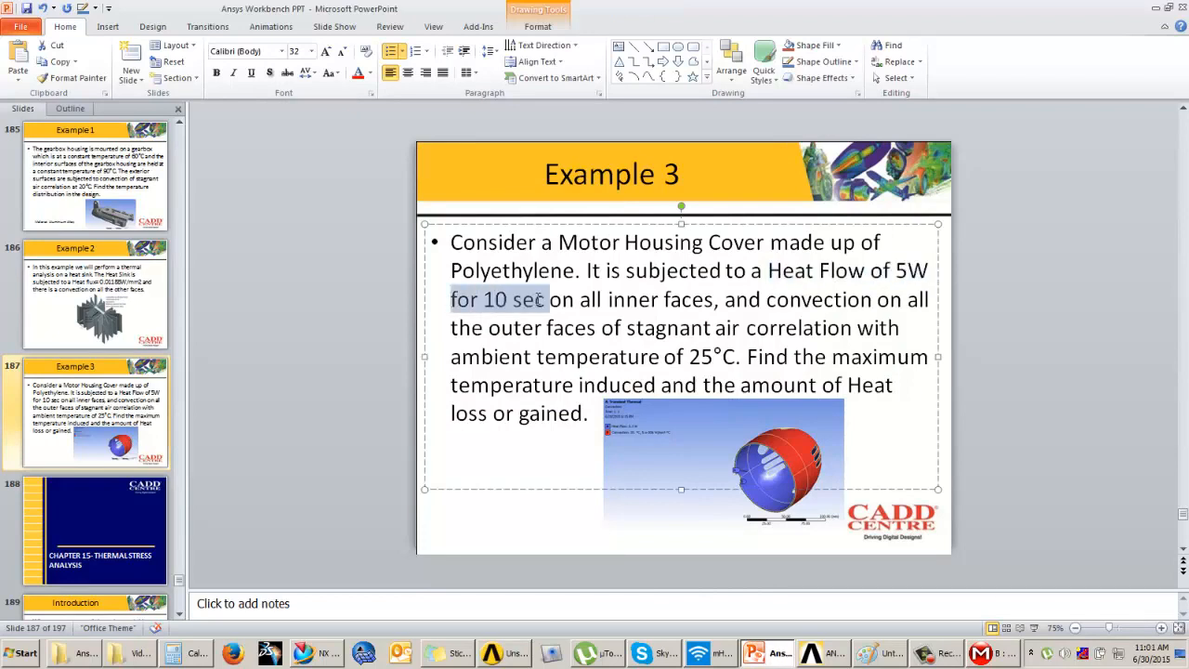
left_click(983, 346)
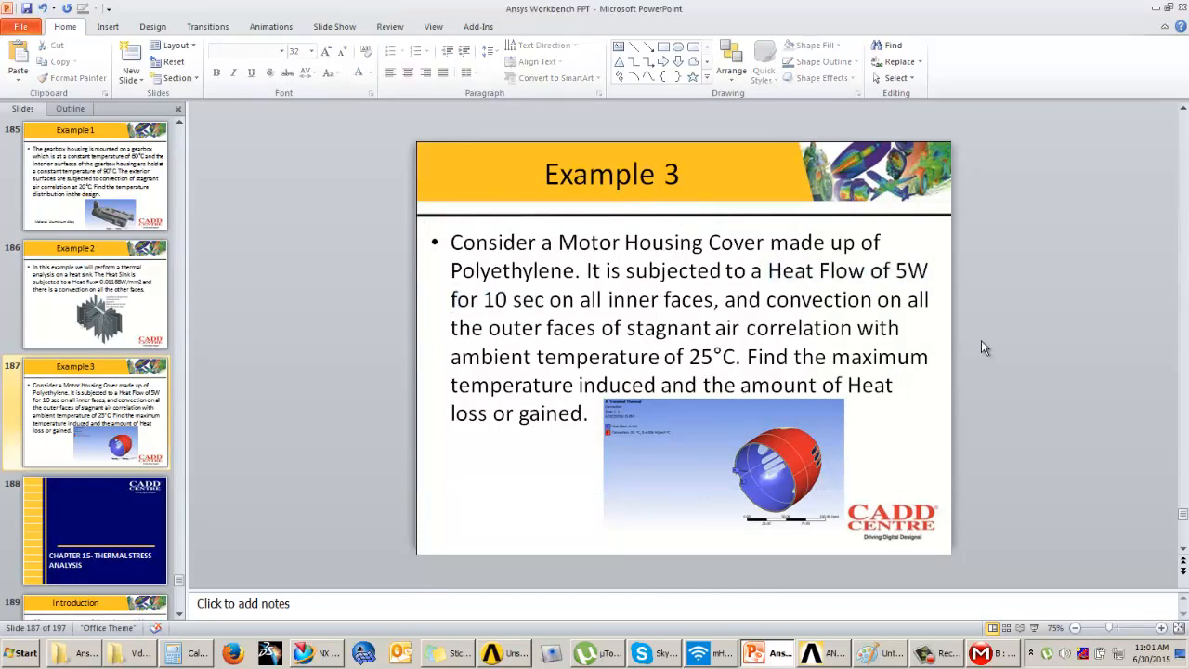
left_click(983, 654)
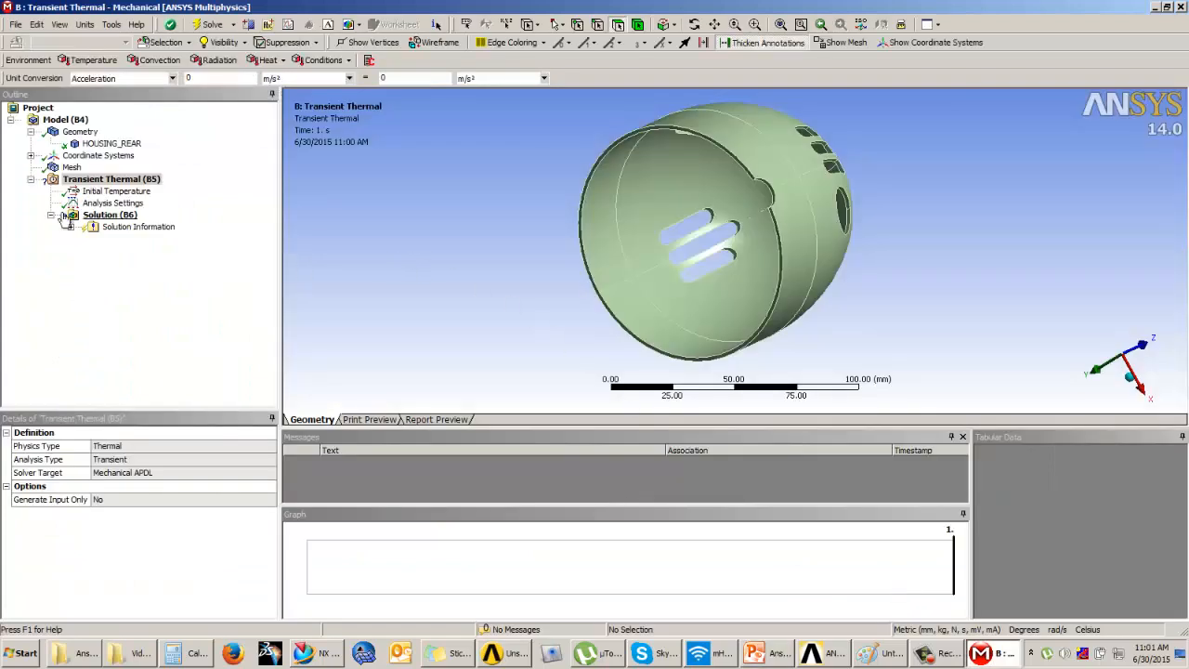
Add a Heat Flow load to the transient thermal environment and scope it to the housing's five inner faces
left_click(271, 61)
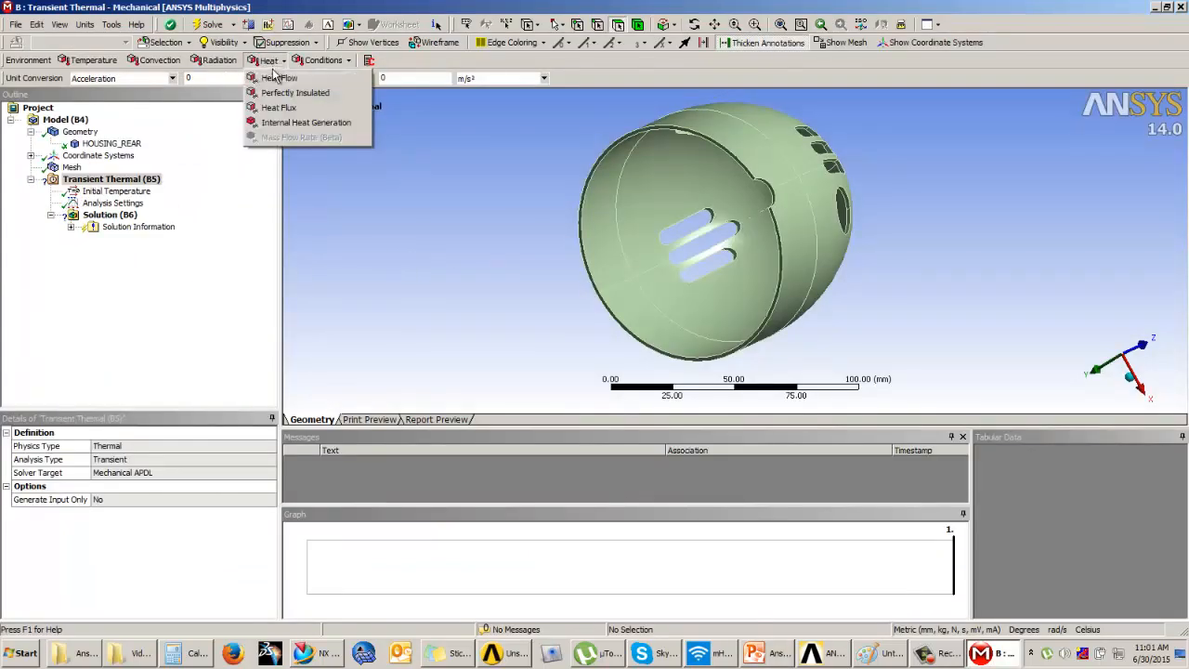
left_click(269, 79)
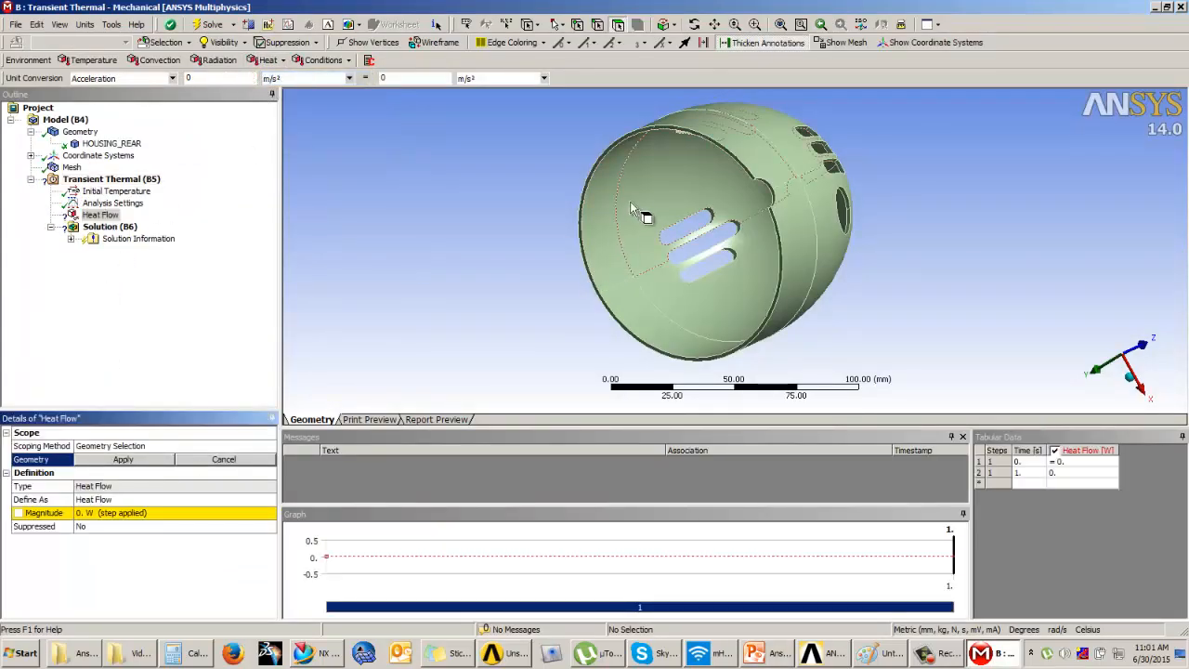
left_click(634, 212)
left_click(623, 247, "ctrl")
middle_click_drag(622, 247, 776, 212)
left_click(780, 243, "ctrl")
left_click(729, 342, "ctrl")
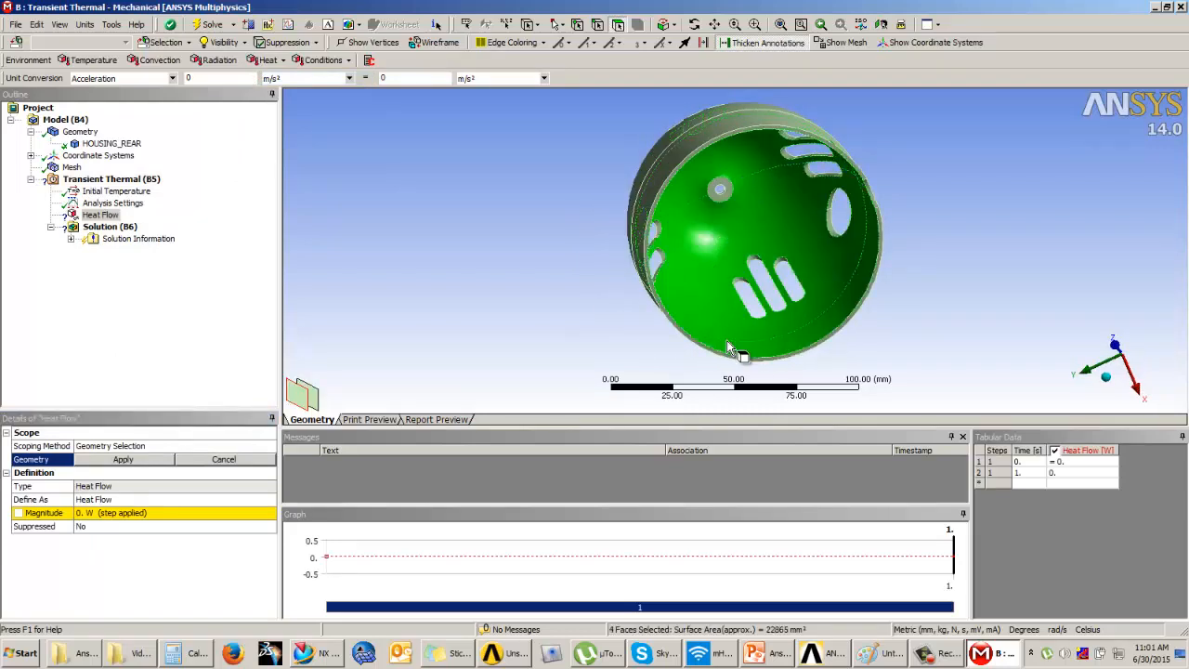
middle_click_drag(738, 344, 688, 243)
left_click(766, 206, "ctrl")
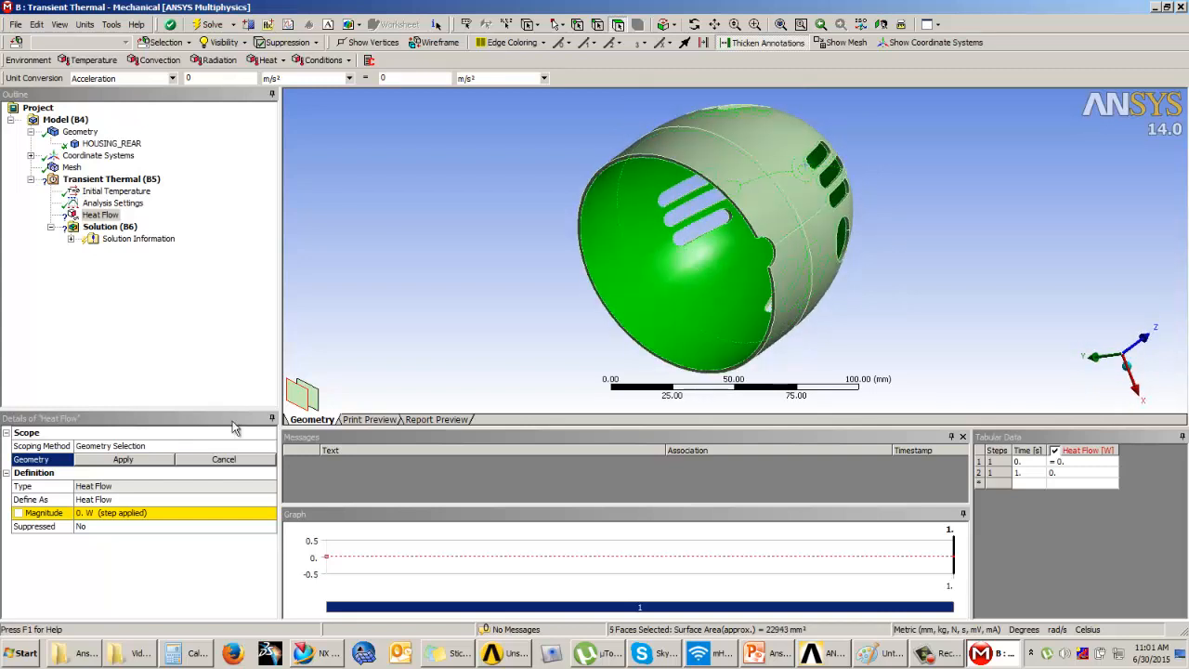
left_click(80, 462)
Set the heat flow's magnitude to 5 W
left_click(104, 513)
type("5")
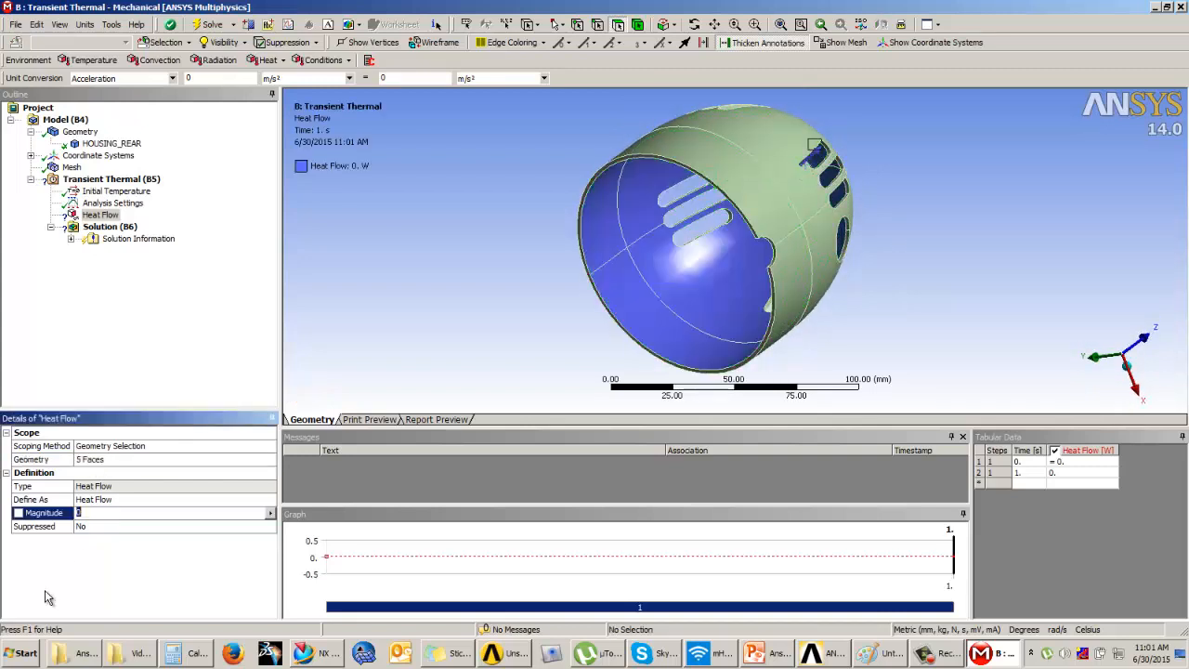
key("Return")
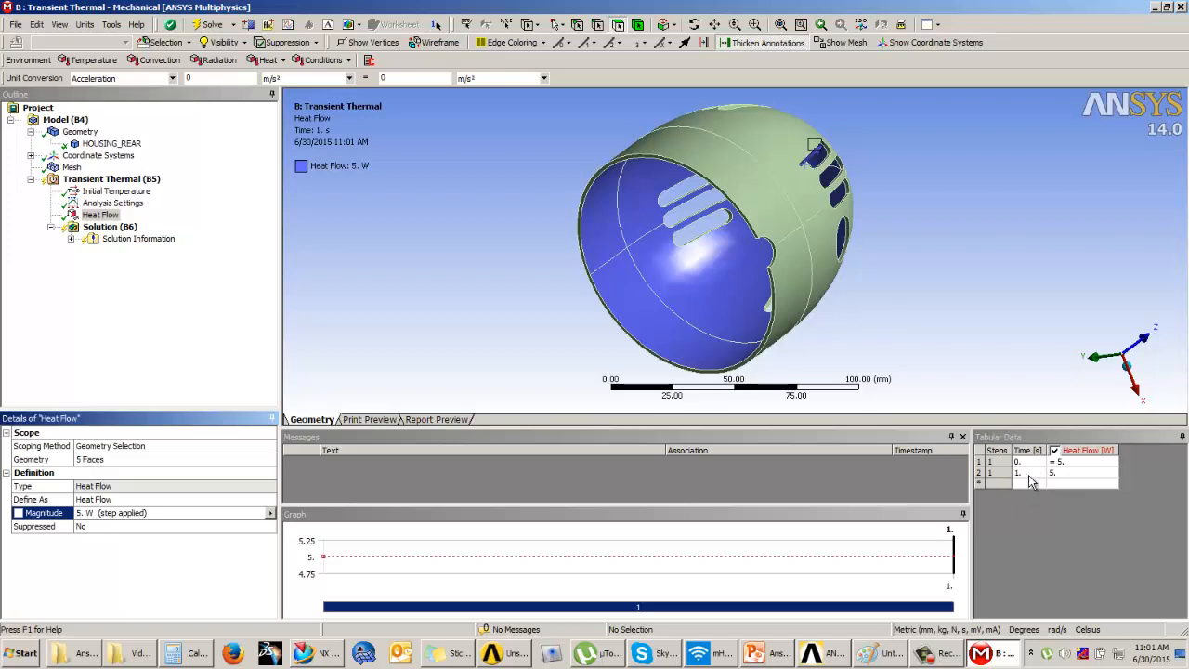
Set the number of steps to 10 in the Analysis Settings and review the step end times
left_click(107, 204)
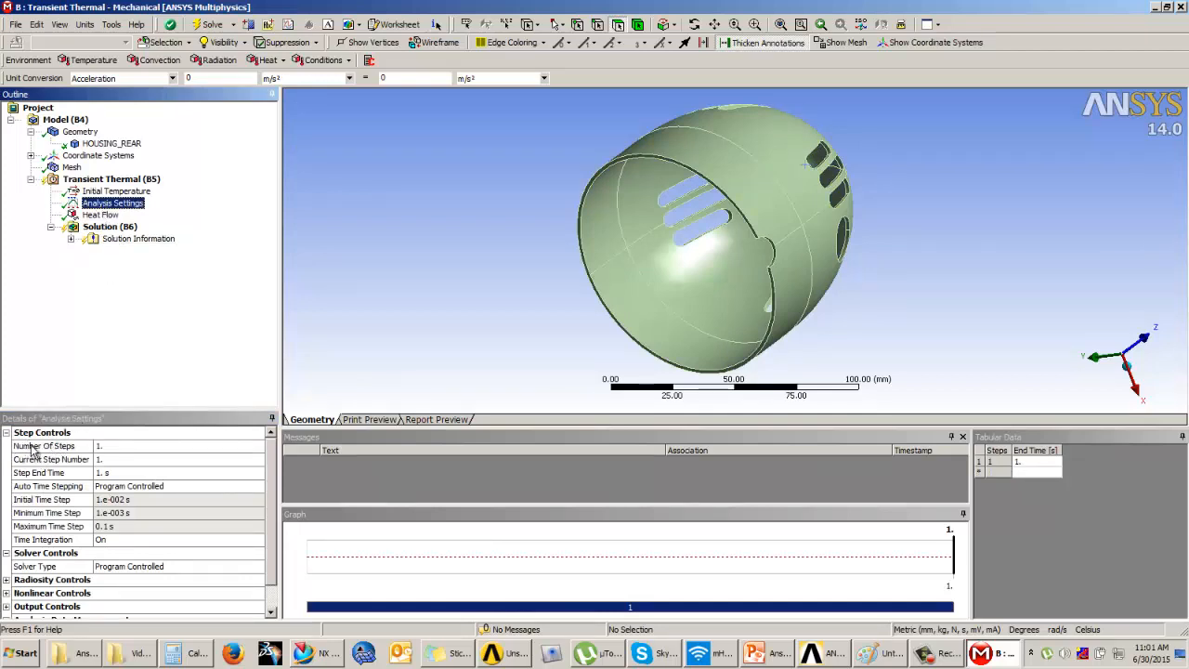
left_click(102, 447)
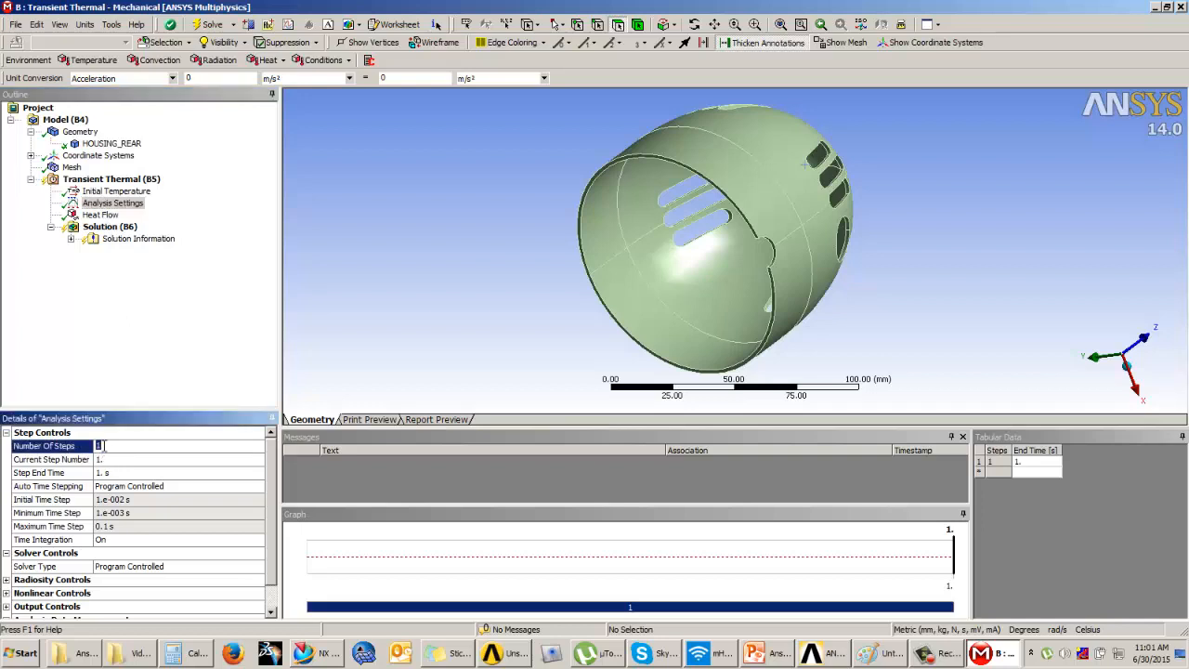
type("10")
key("Return")
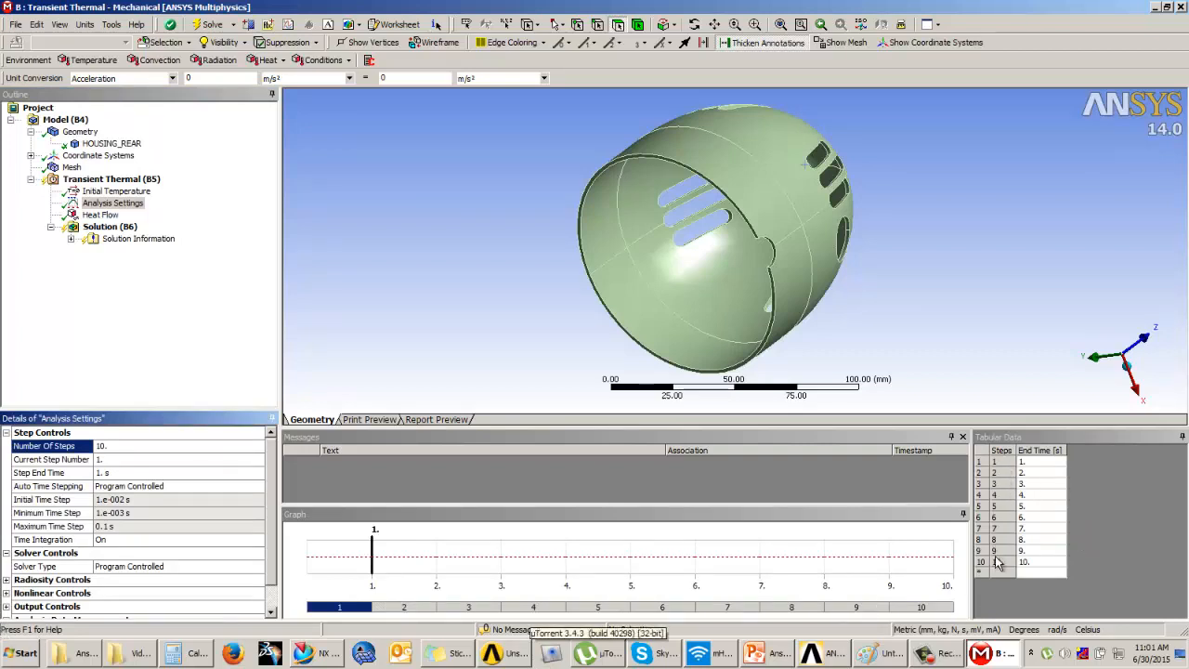
left_click(1028, 464)
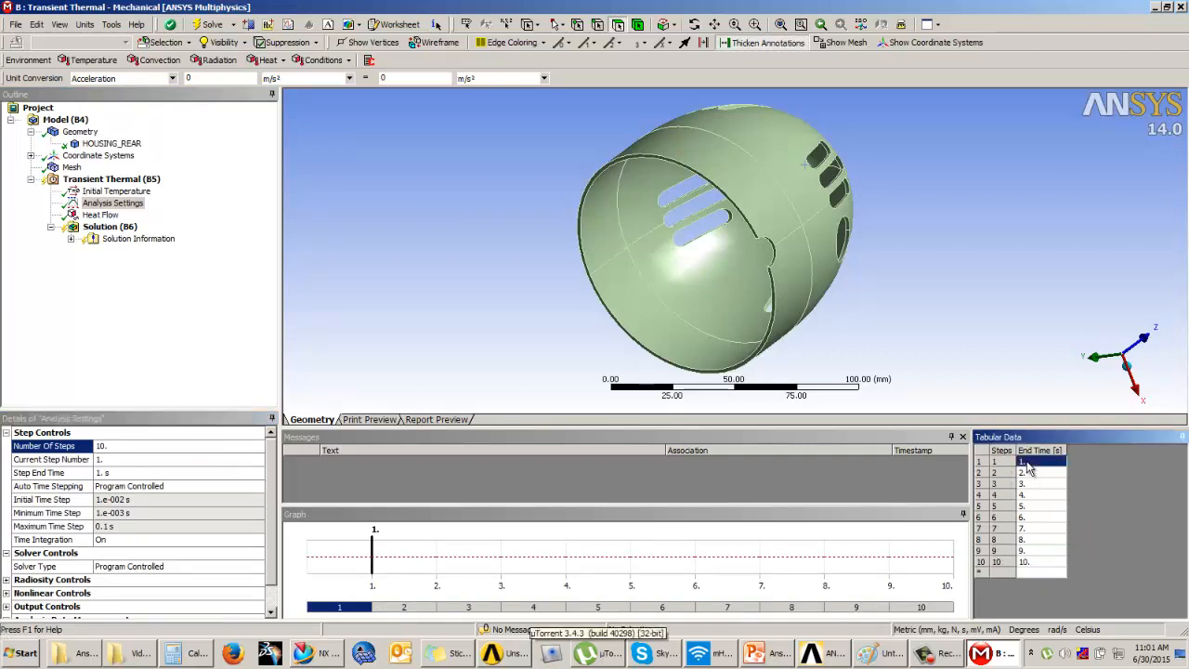
left_click(1041, 563)
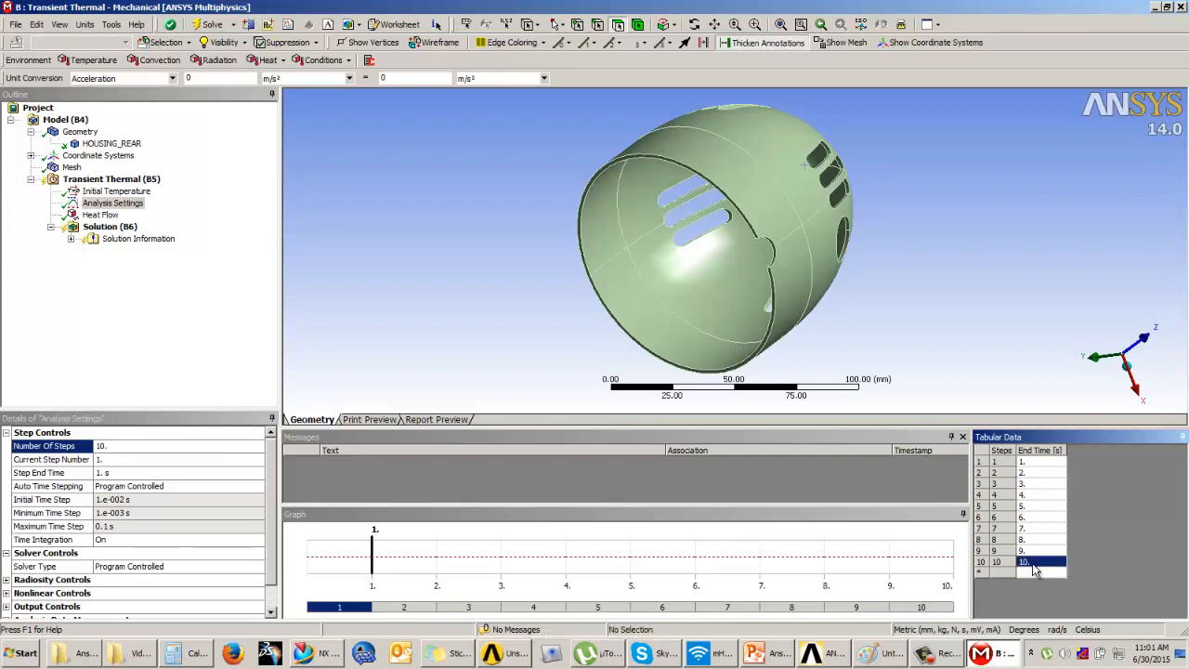
left_click(1033, 472)
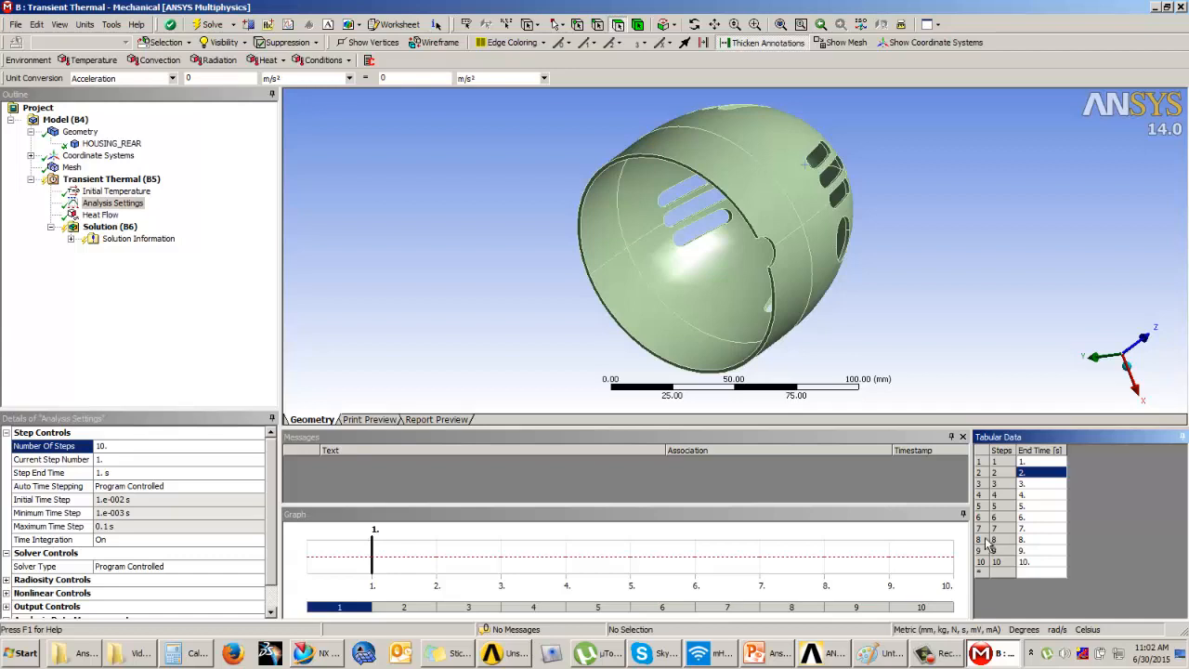
Review the program-controlled time steps of step 1 and set its auto time stepping to On
left_click(39, 487)
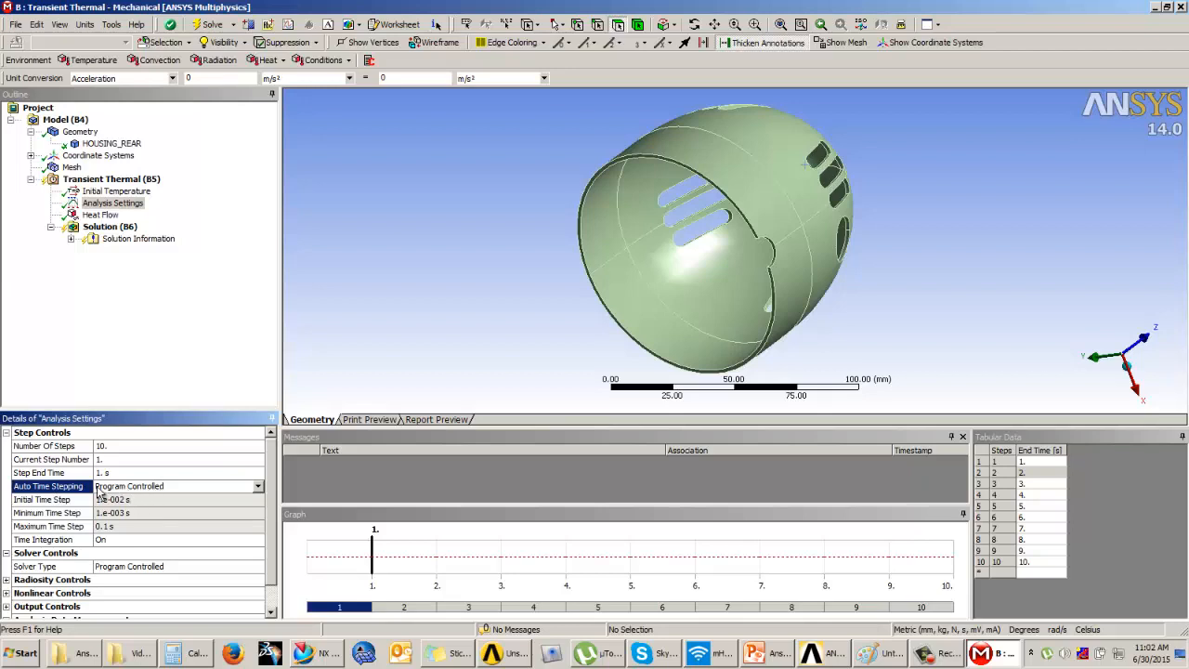
left_click(258, 487)
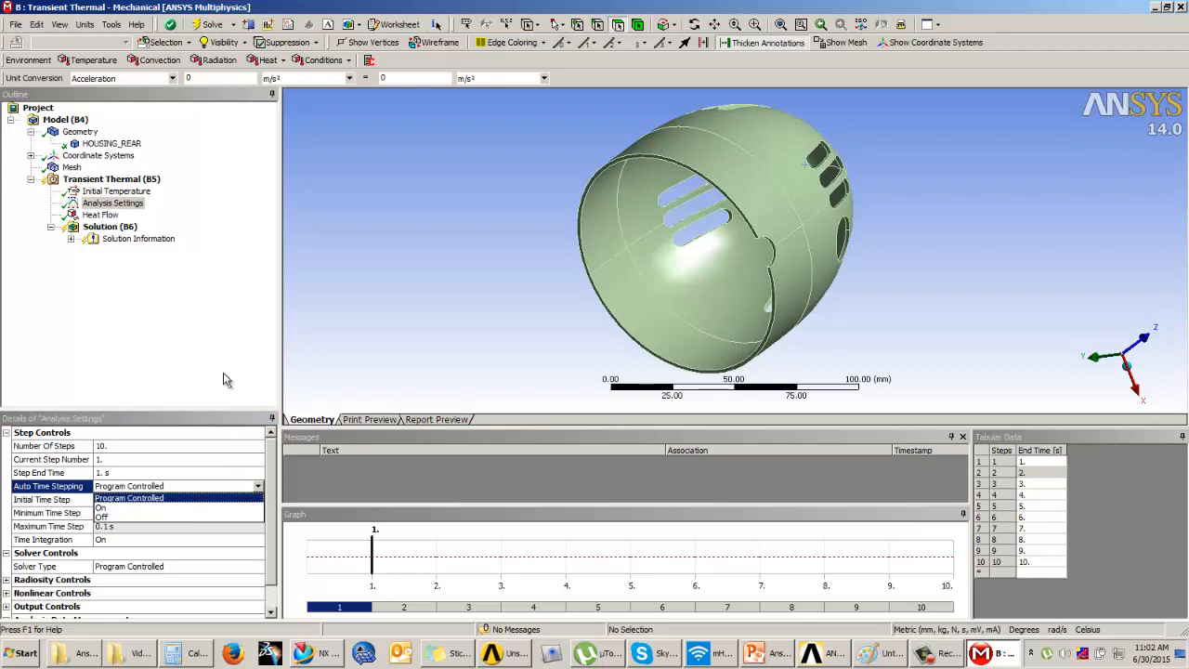
left_click(145, 499)
left_click(113, 513)
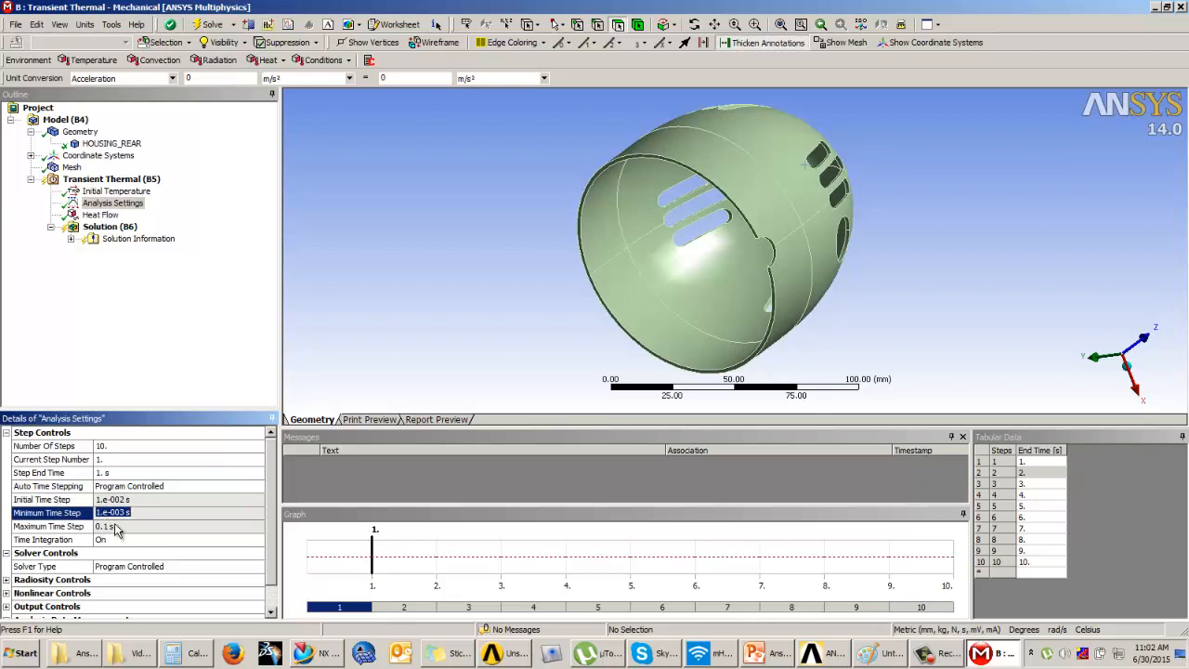
left_click(131, 500)
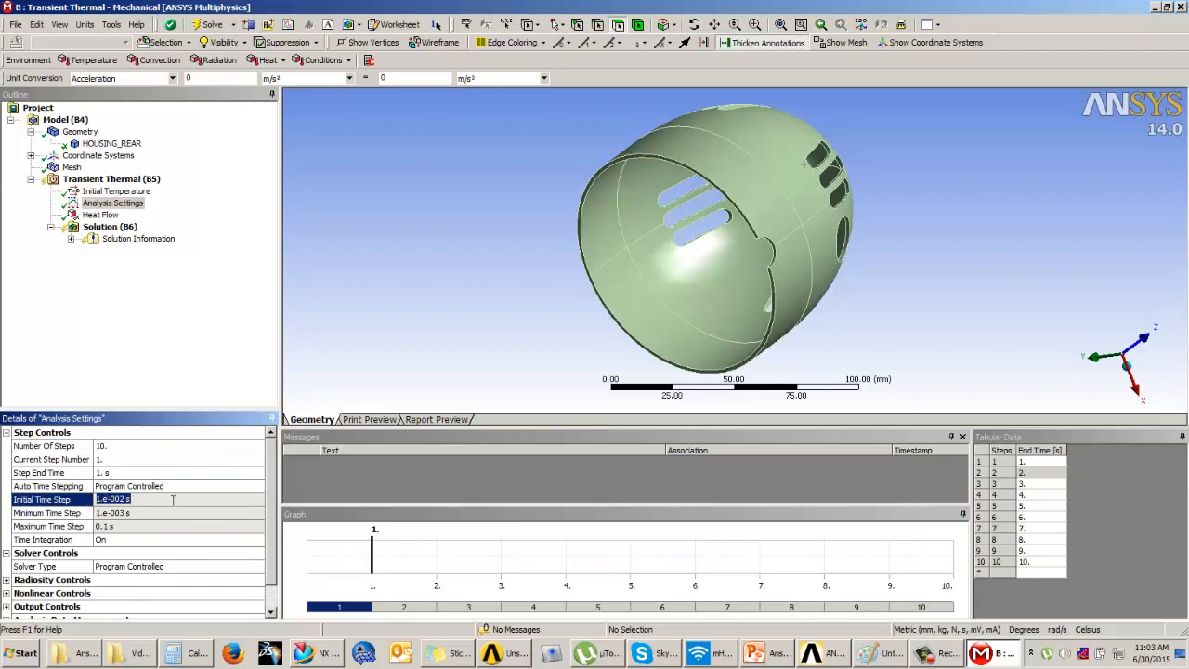
left_click(167, 487)
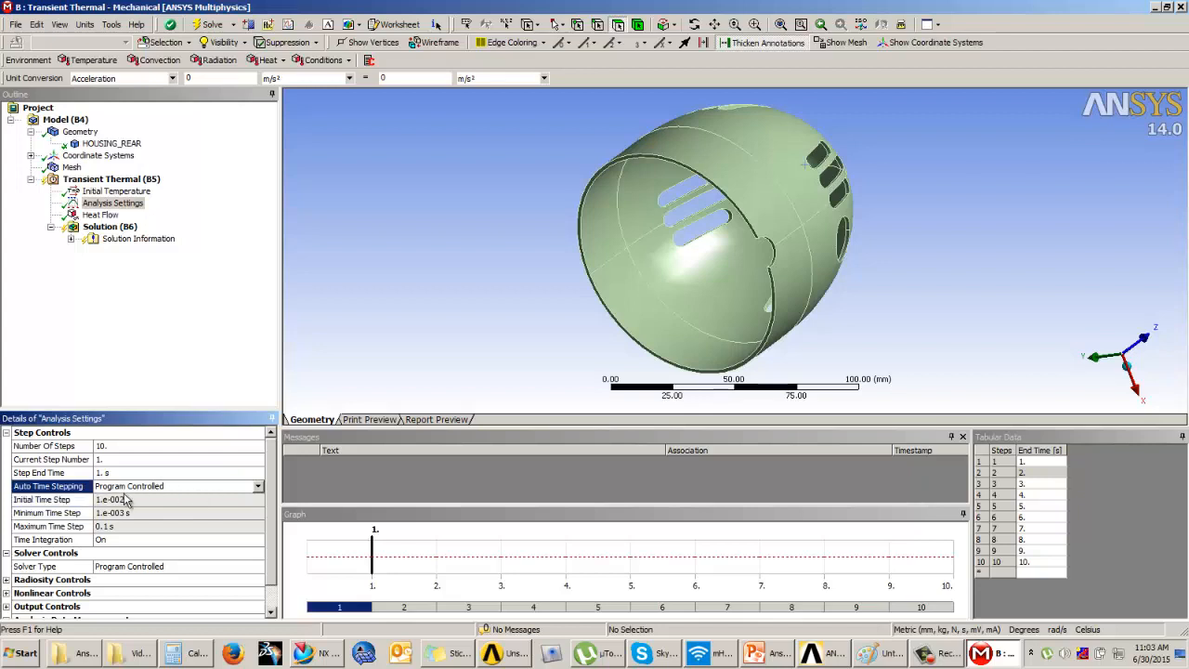
left_click(260, 489)
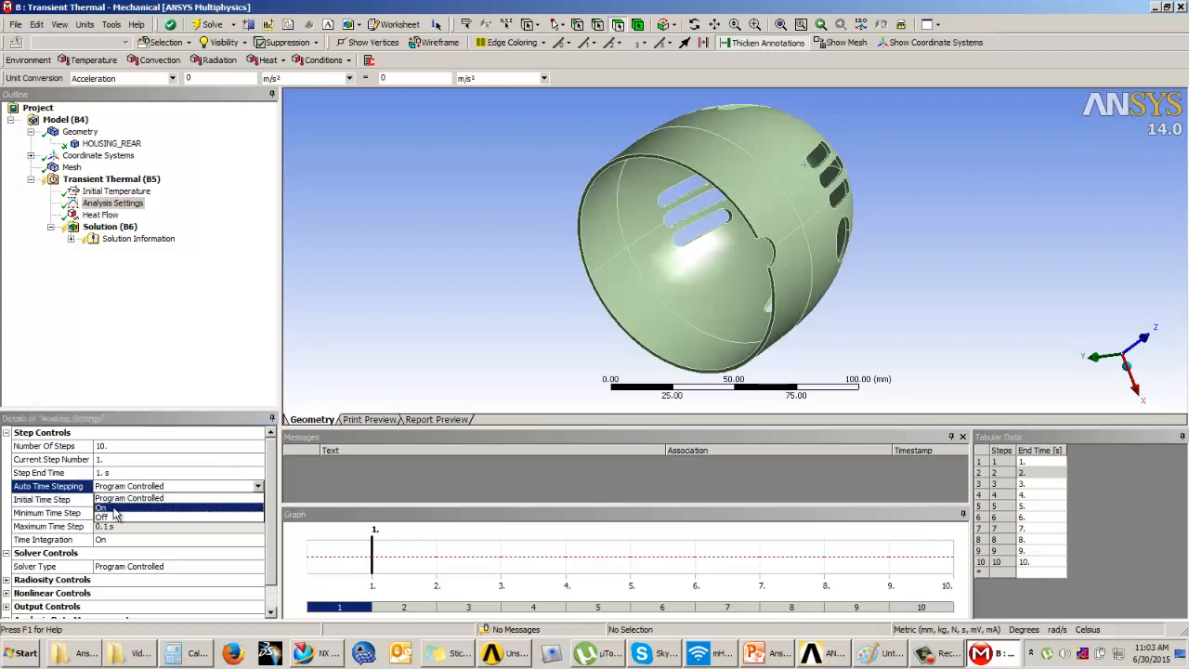
left_click(117, 513)
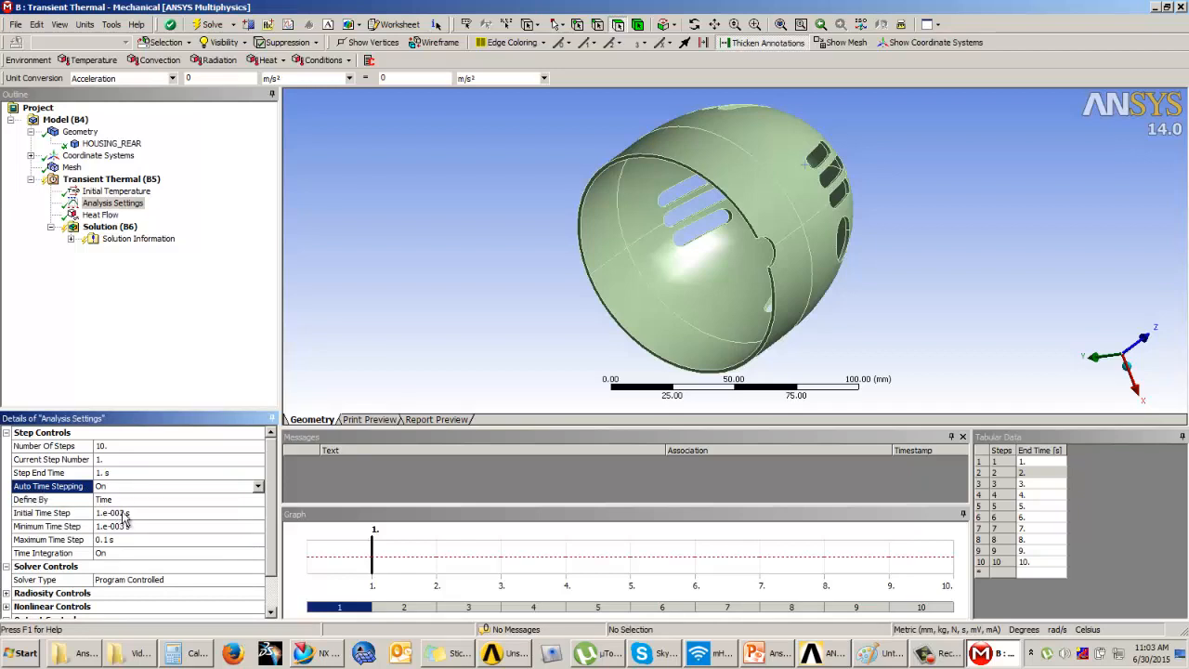
Review the initial, minimum and maximum time steps and the end time of step 1
left_click(124, 513)
left_click(122, 526)
left_click(120, 540)
left_click(121, 525)
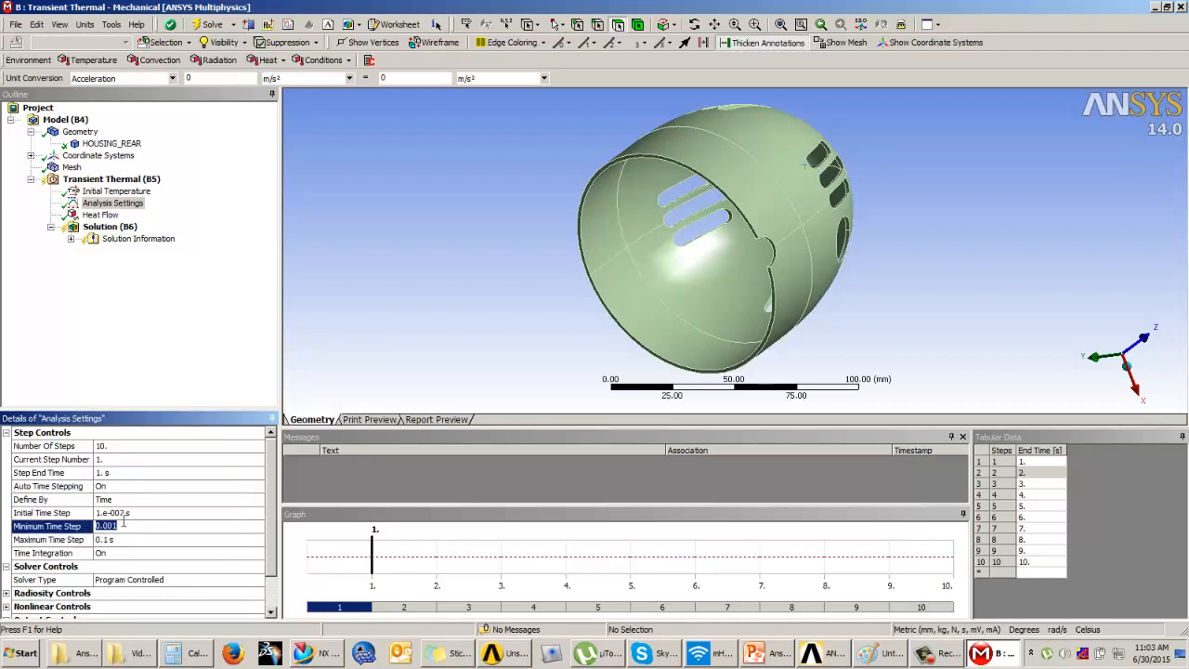
left_click(125, 513)
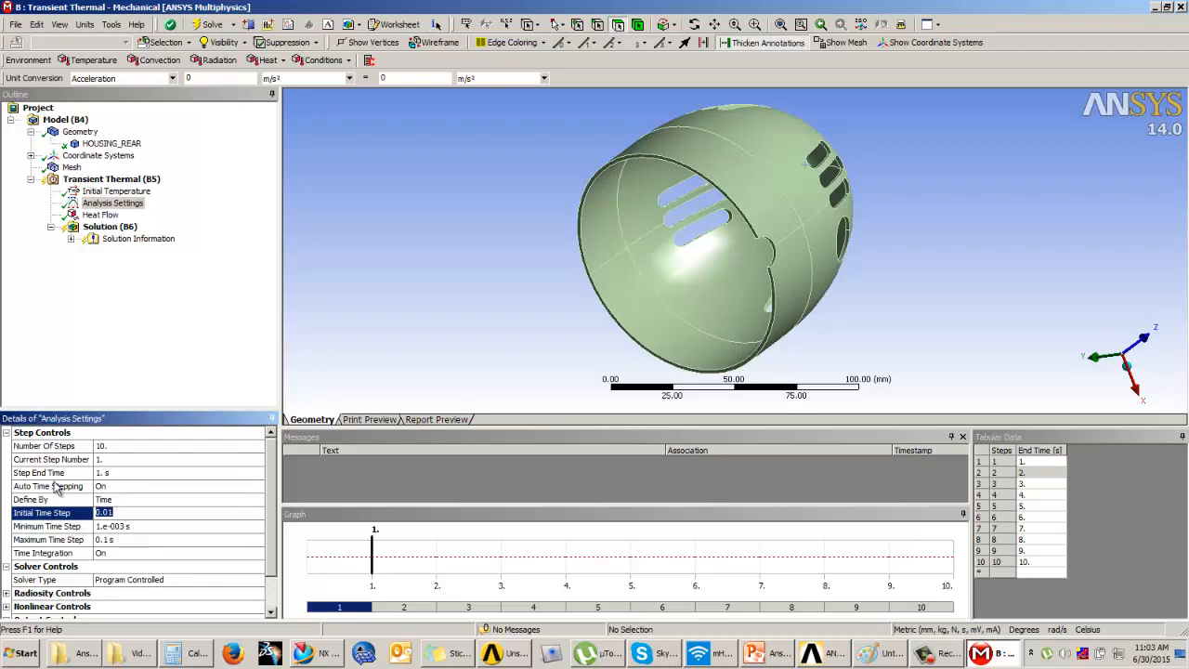
left_click(115, 461)
left_click(1028, 464)
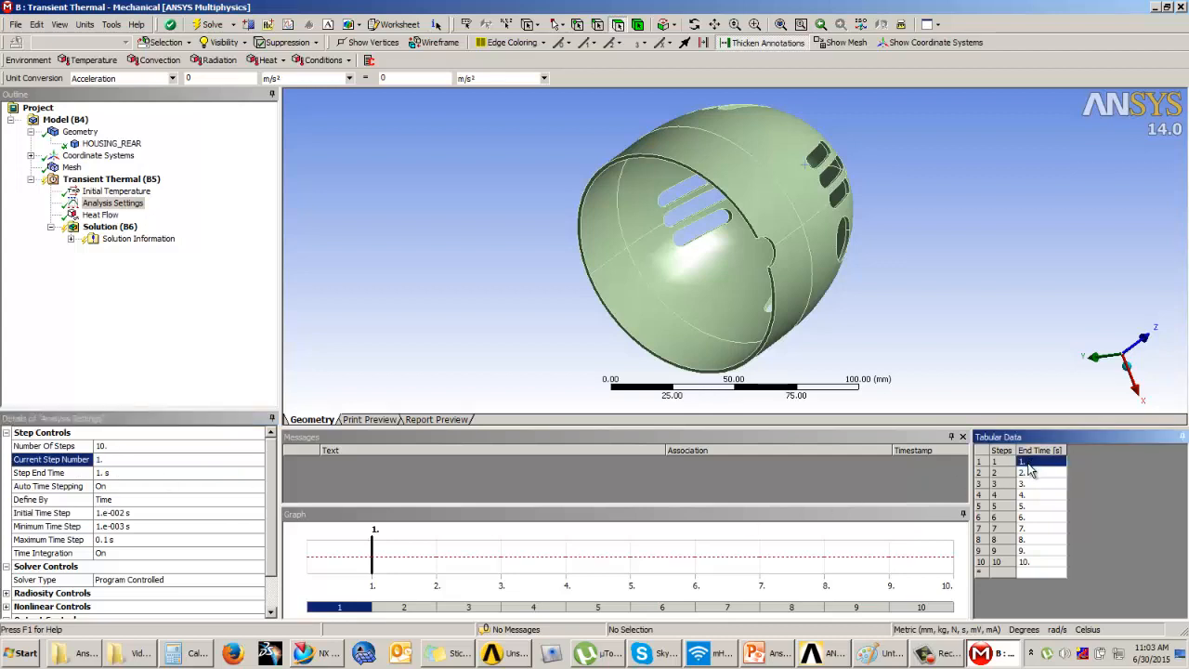
Set the initial, minimum and maximum time steps of step 1 to 0.2 s each
left_click(125, 515)
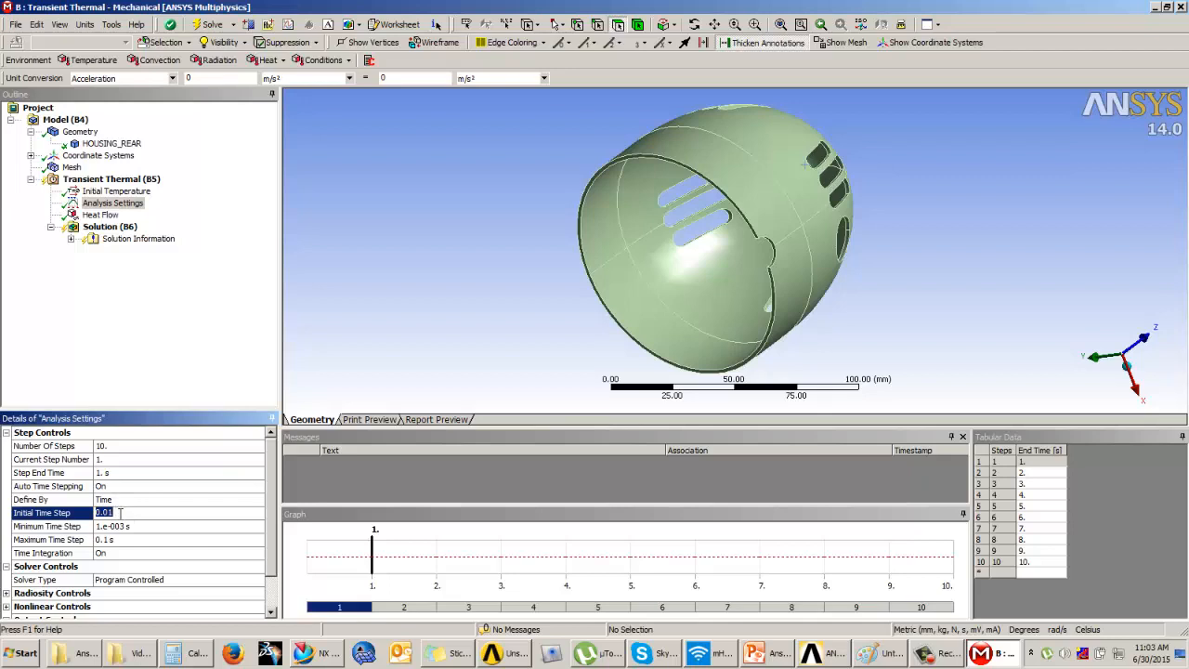
type("0.2")
key("Return")
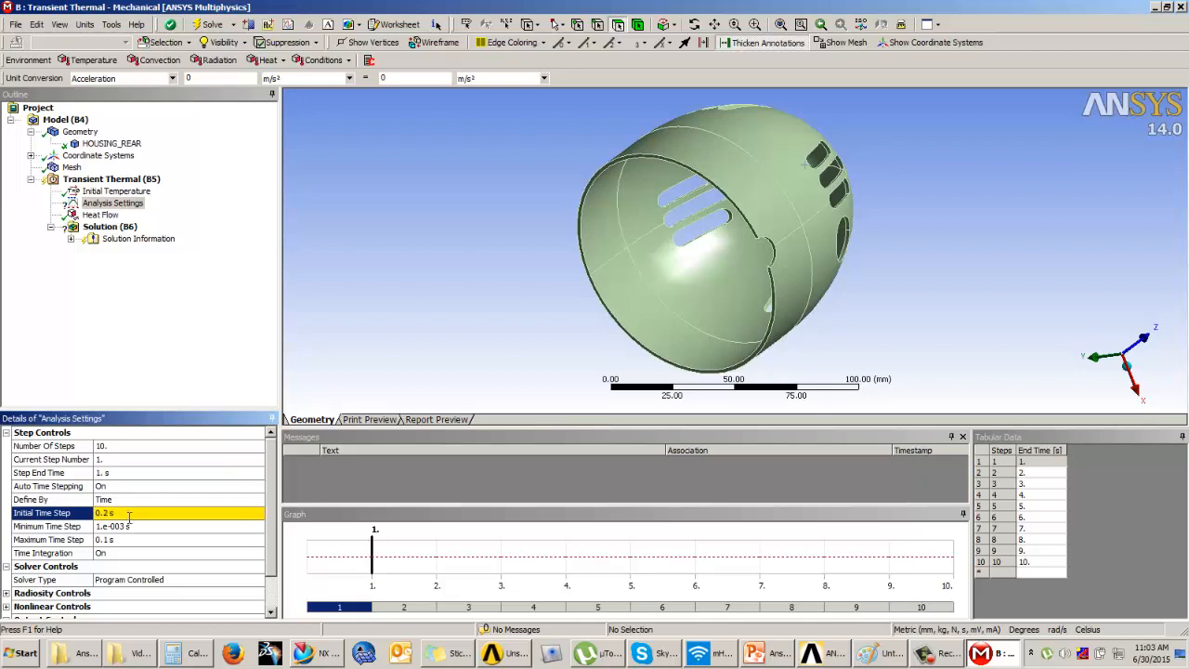
left_click(131, 526)
type("0.2")
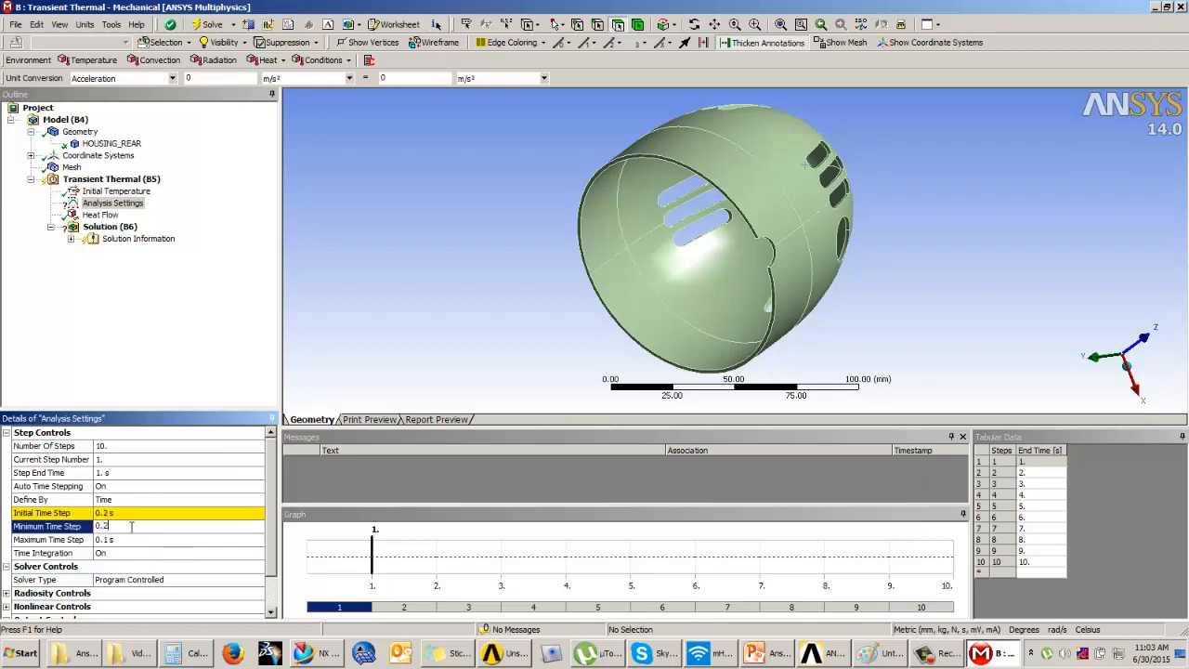
key("Return")
left_click(116, 539)
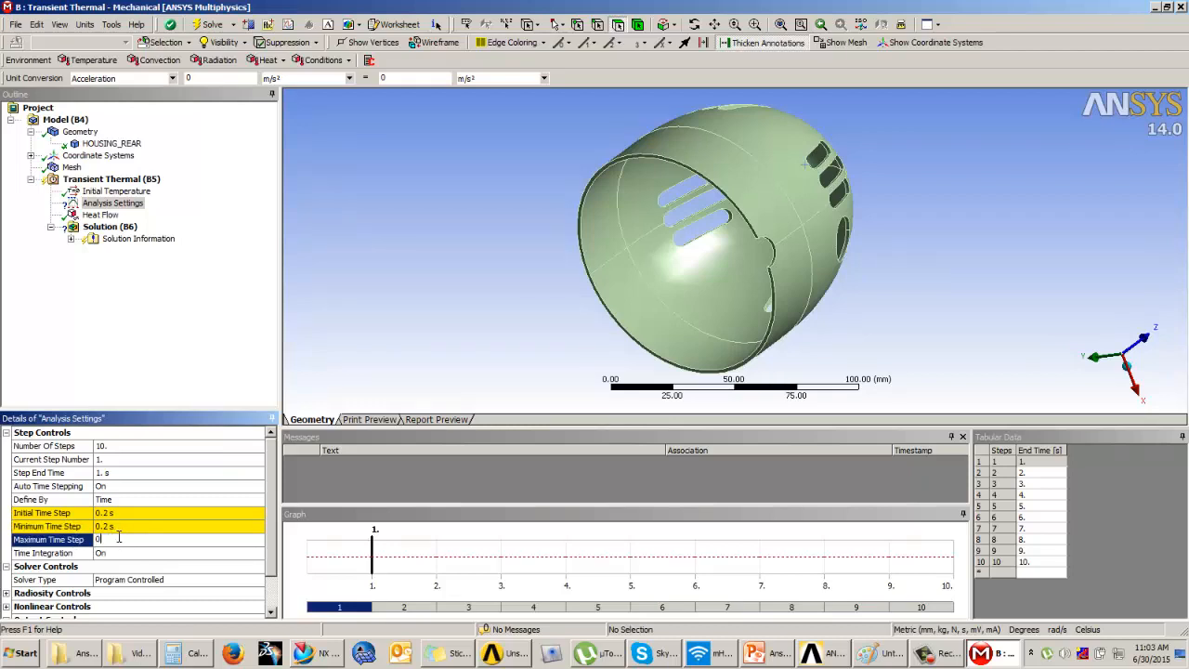
type("0.2")
key("Return")
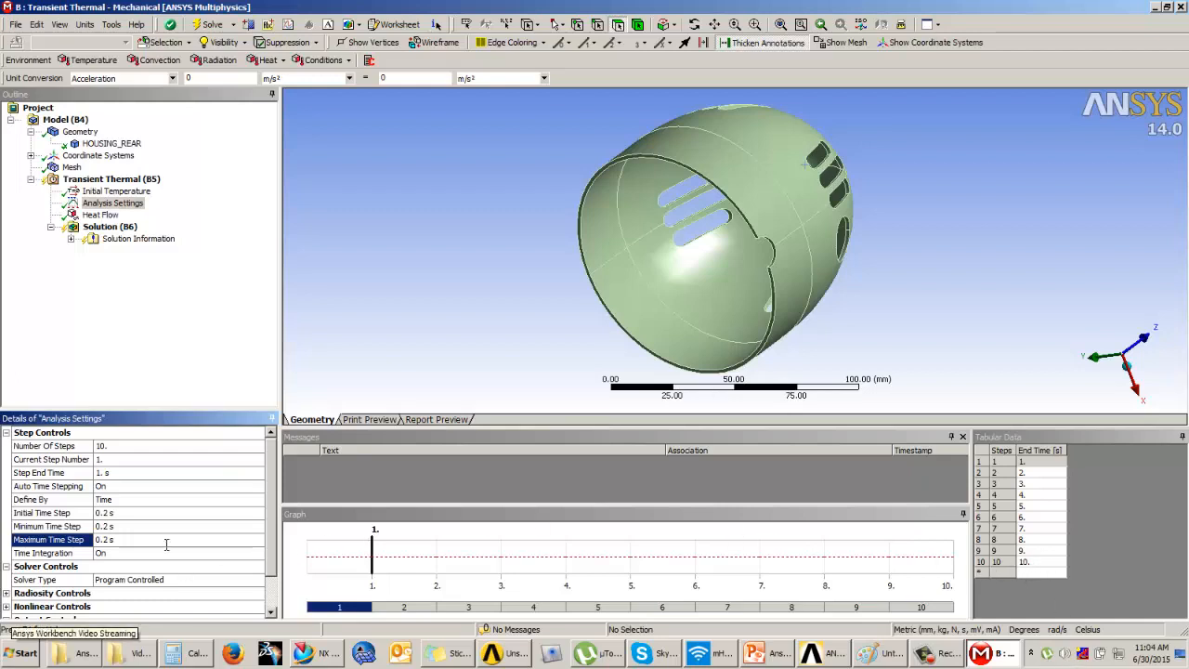
Make step 2 the current step and set its auto time stepping to On
left_click(113, 460)
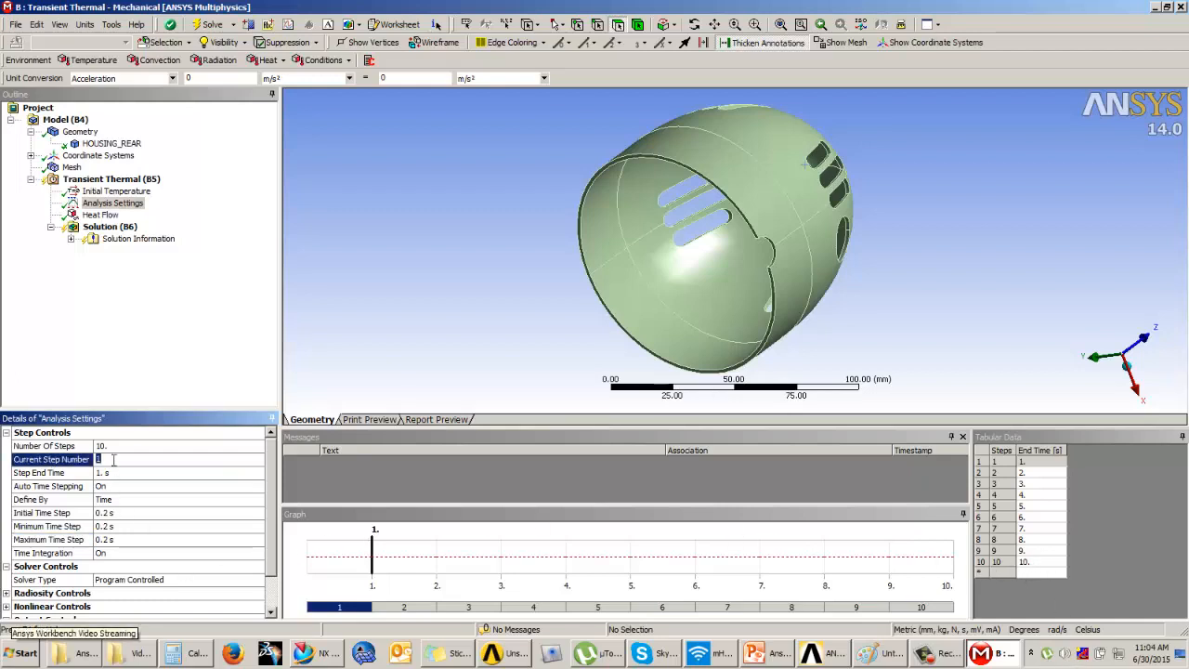
type("2")
key("Return")
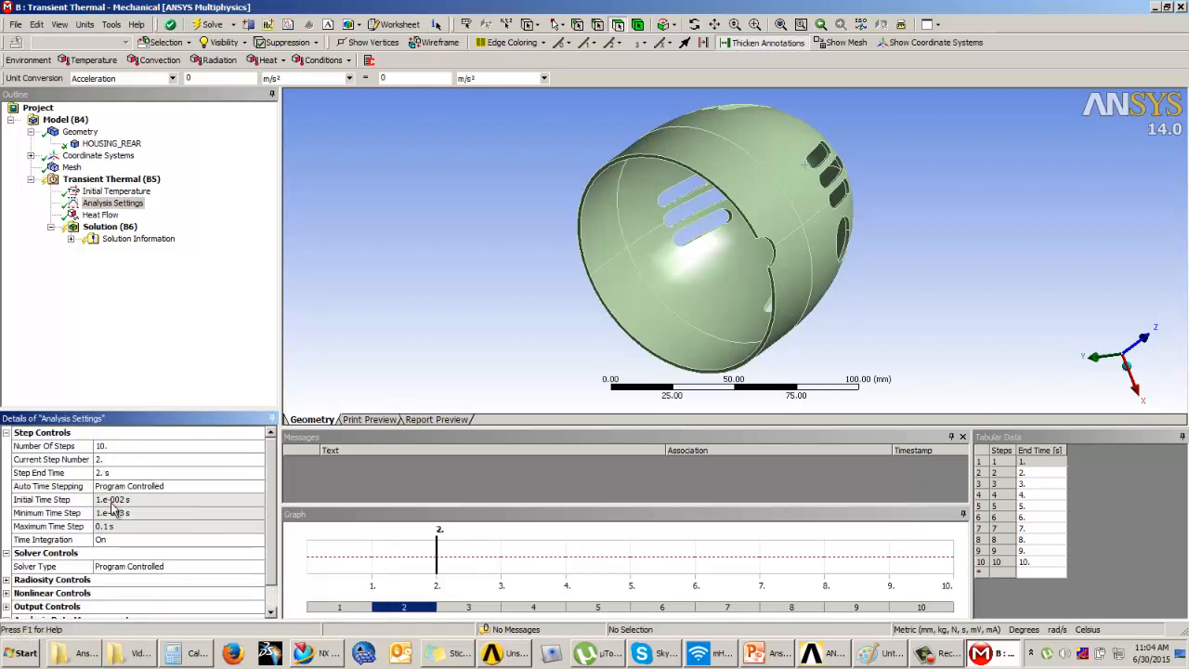
left_click(140, 488)
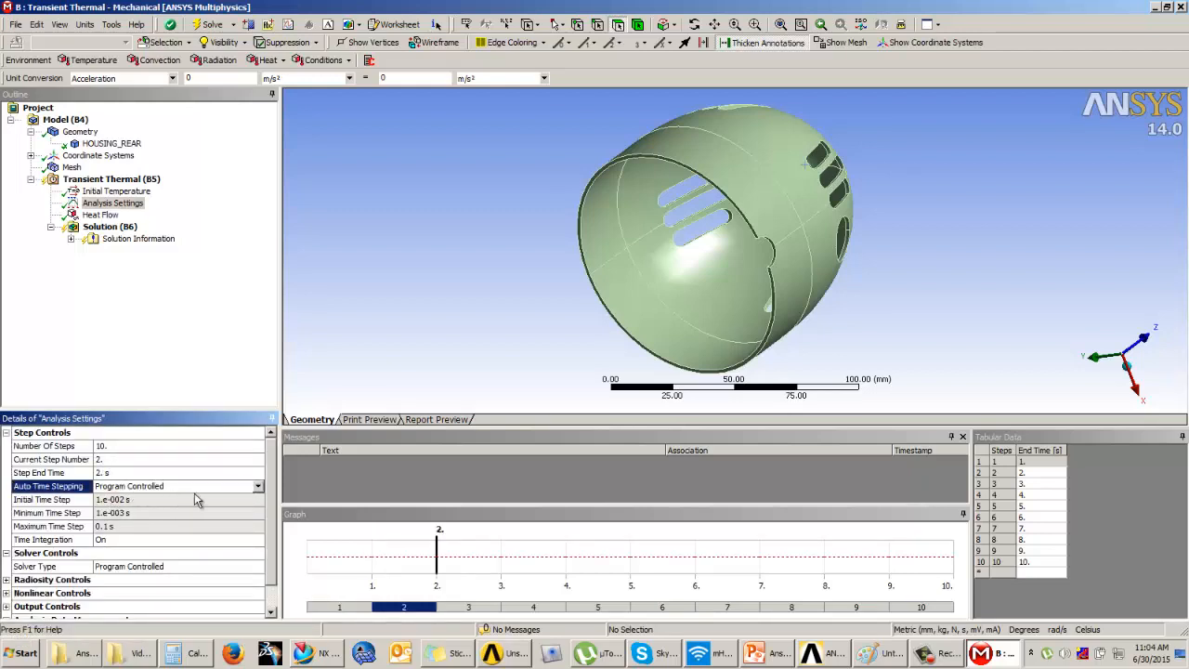
left_click(259, 487)
left_click(124, 513)
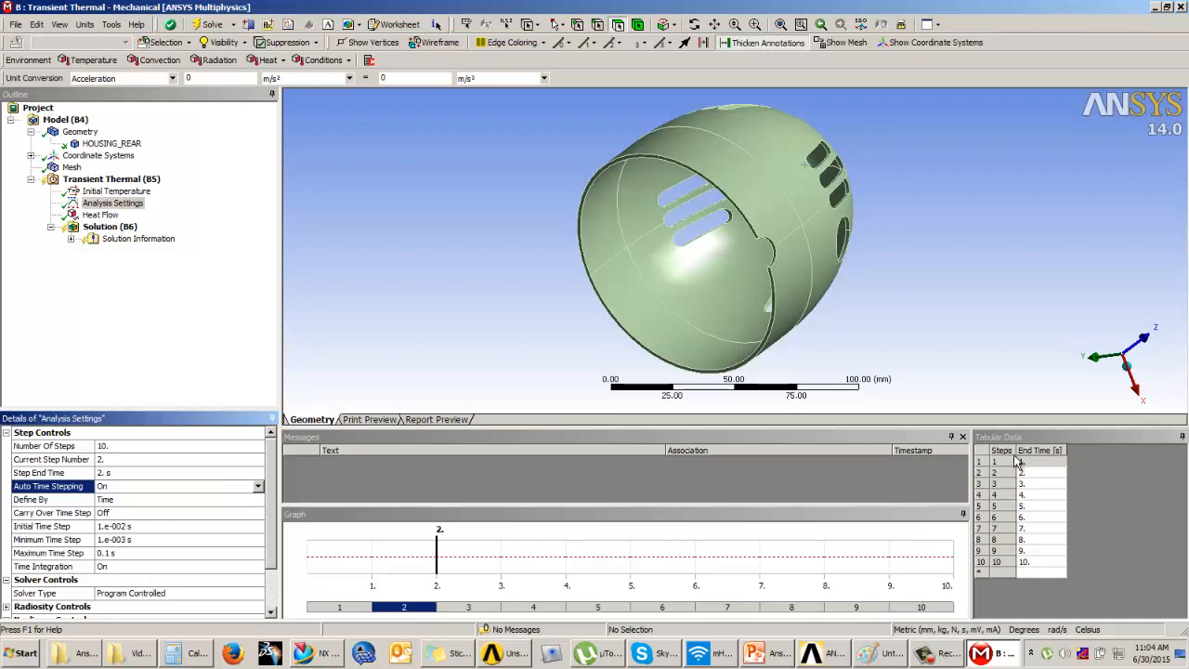
Select all ten analysis steps together and set their auto time stepping to On
right_click(1022, 504)
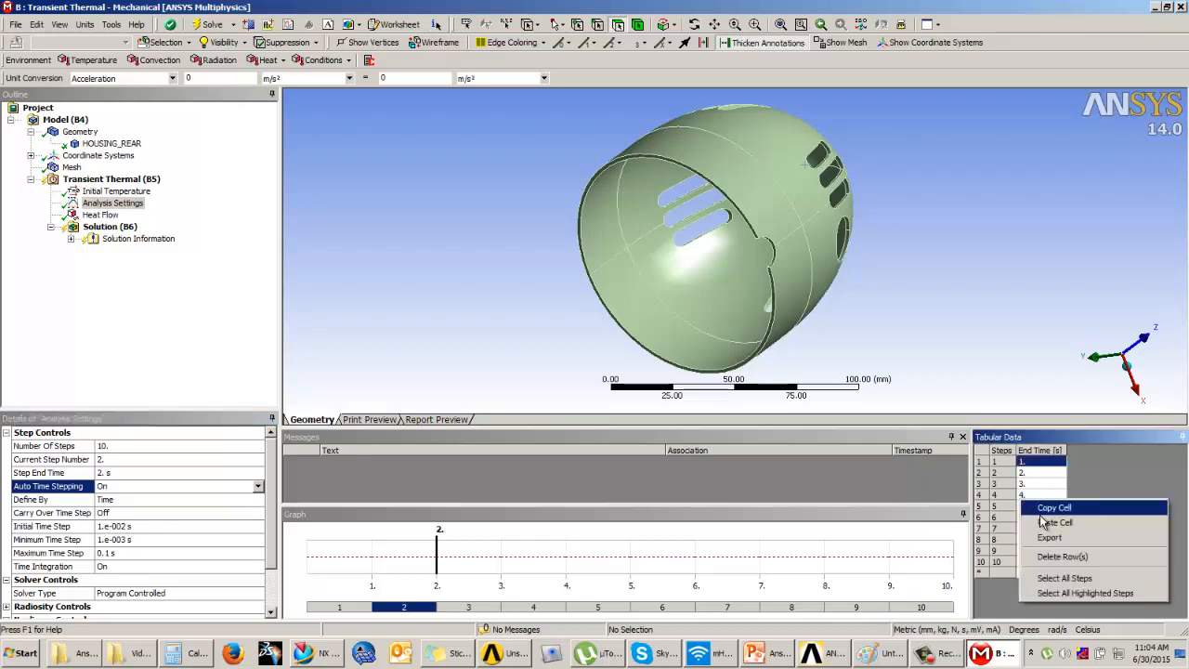
left_click(1053, 577)
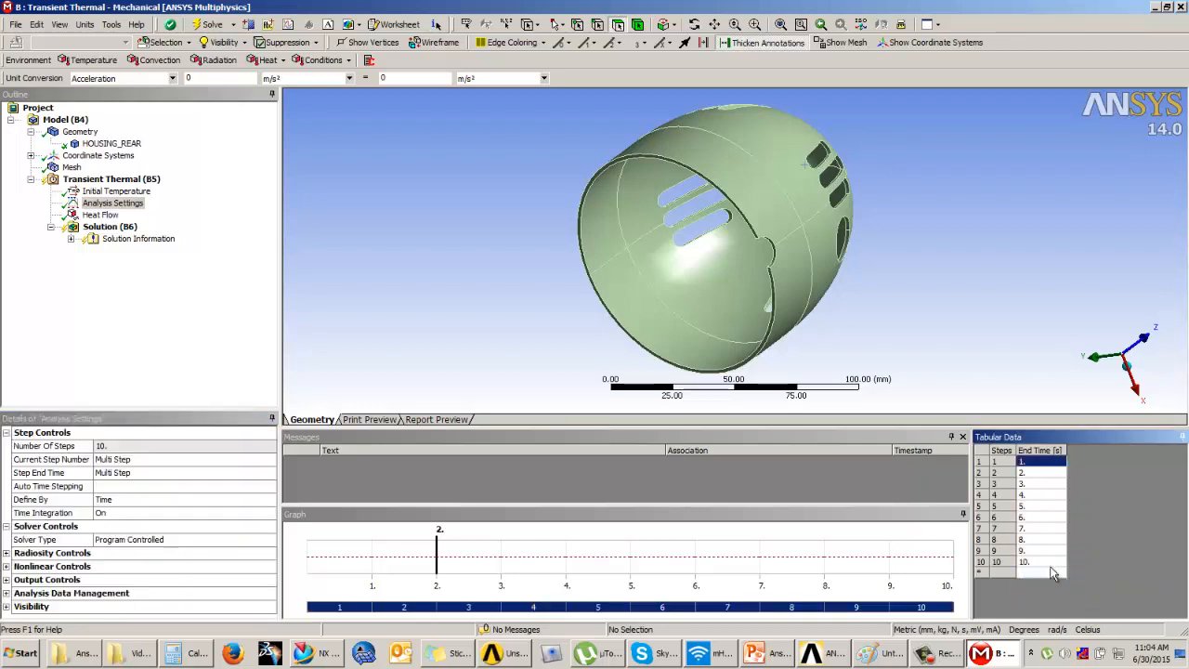
right_click(1019, 509)
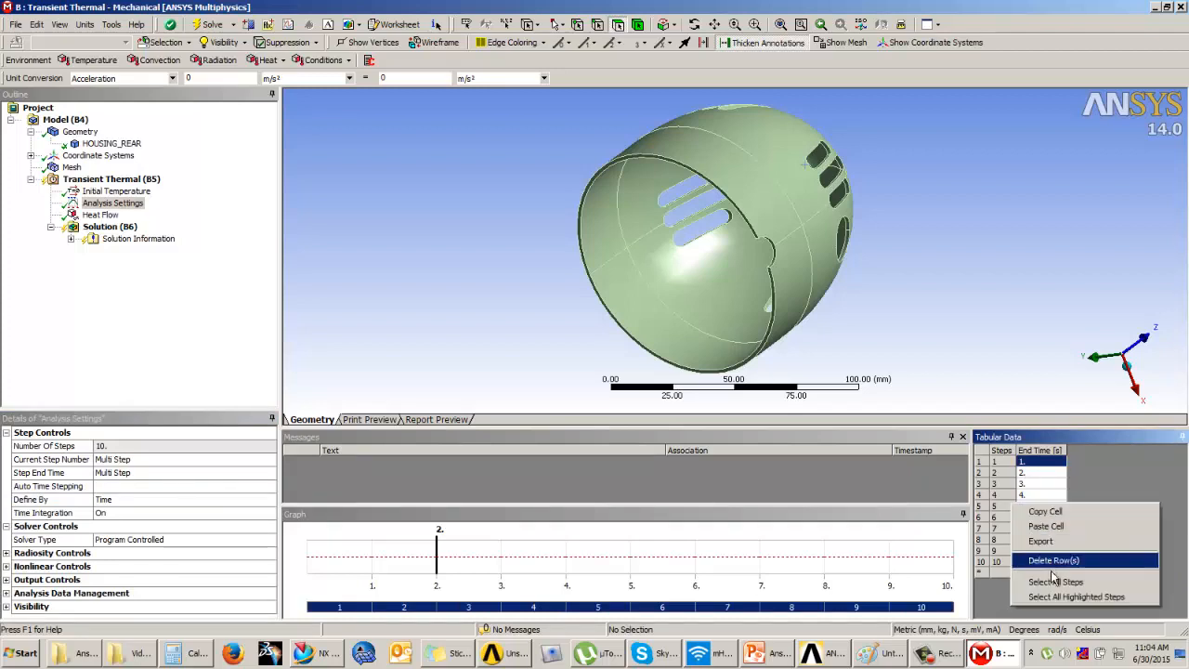
left_click(1050, 579)
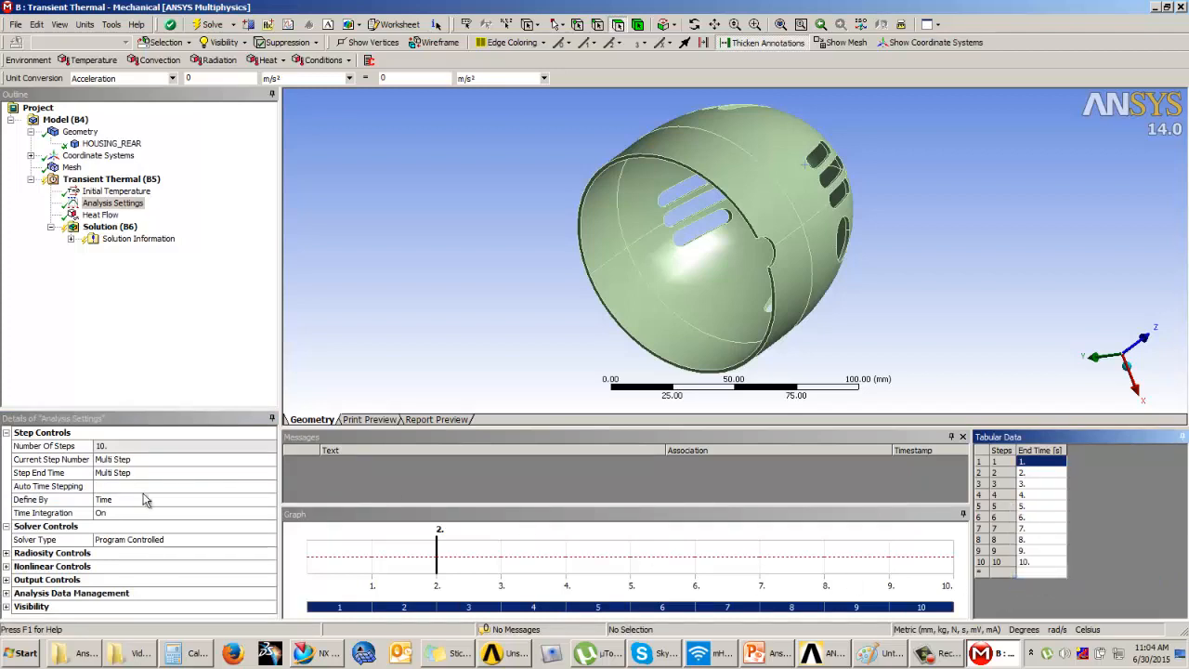
left_click(28, 487)
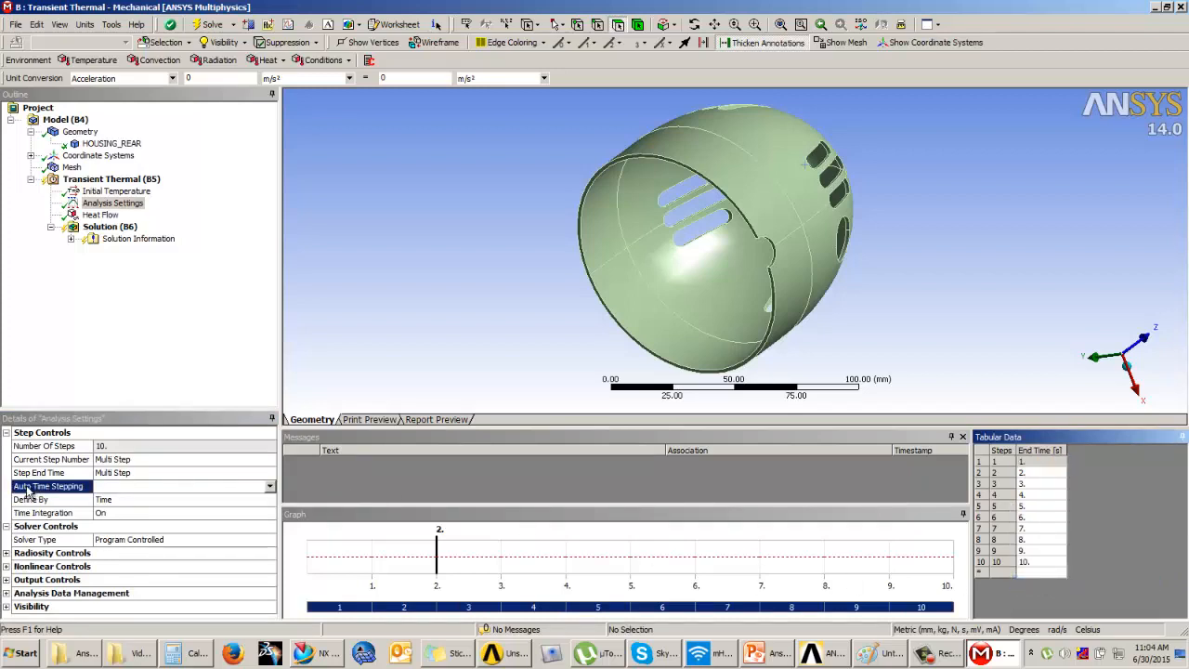
left_click(269, 486)
left_click(124, 506)
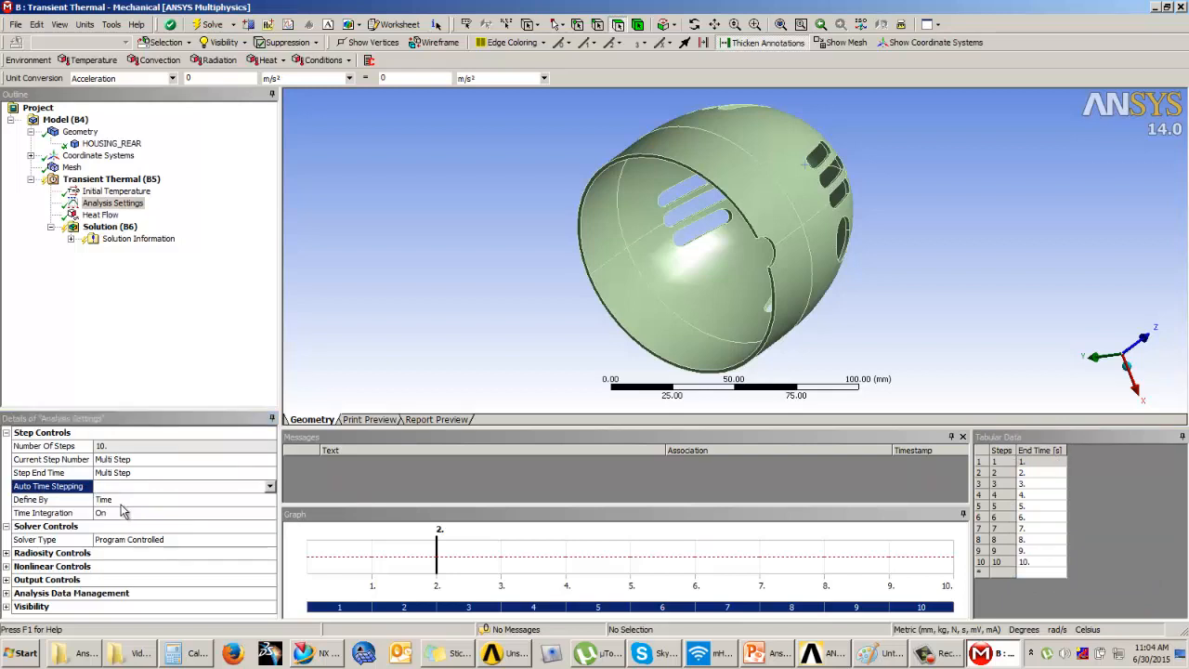
left_click(270, 486)
left_click(115, 513)
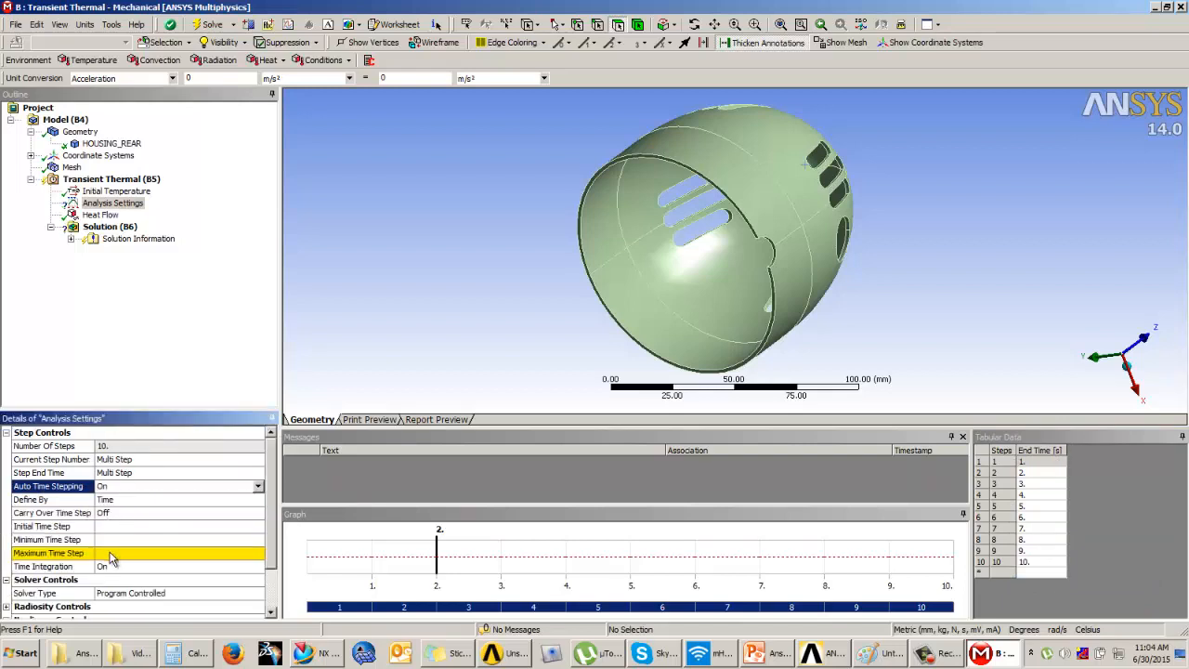
Set the maximum, minimum and initial time steps of all selected steps to 0.2 s each
left_click(109, 554)
type("0.2 s")
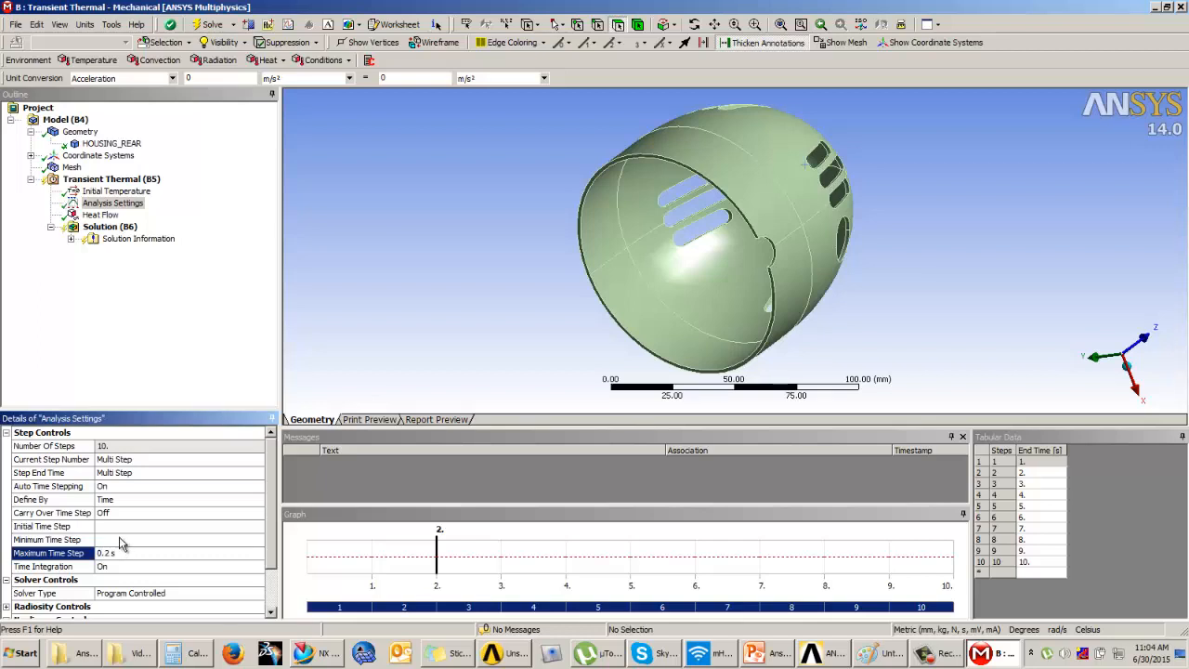
left_click(115, 539)
type("0.2 s")
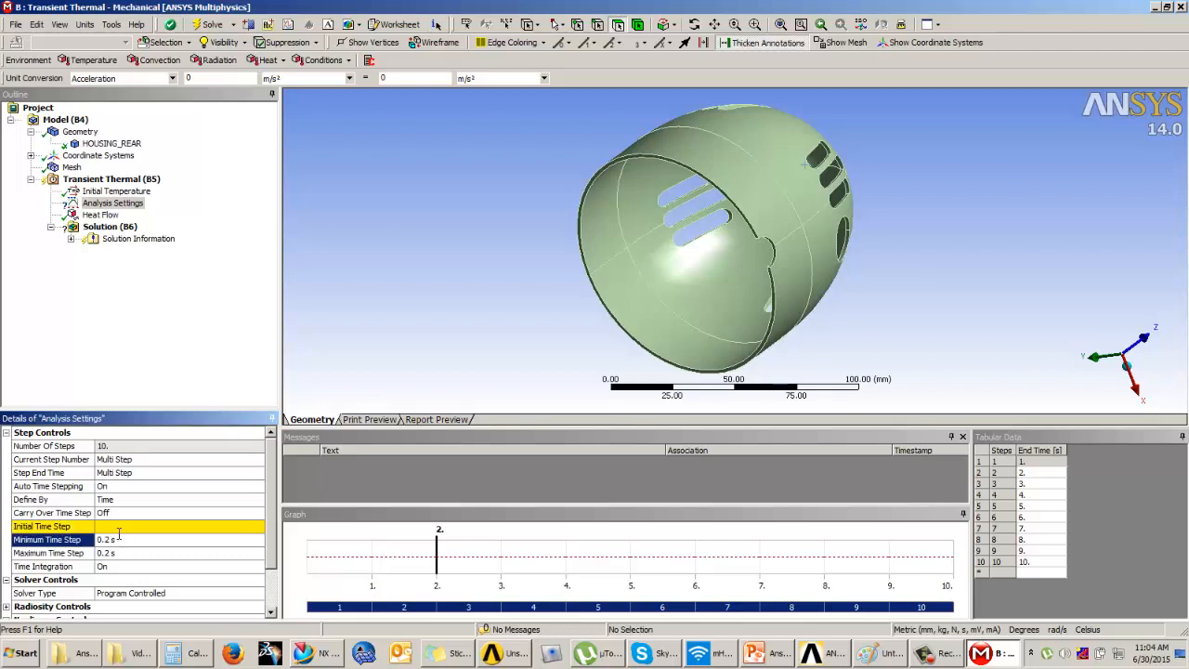
left_click(116, 526)
type("0.2")
key("Return")
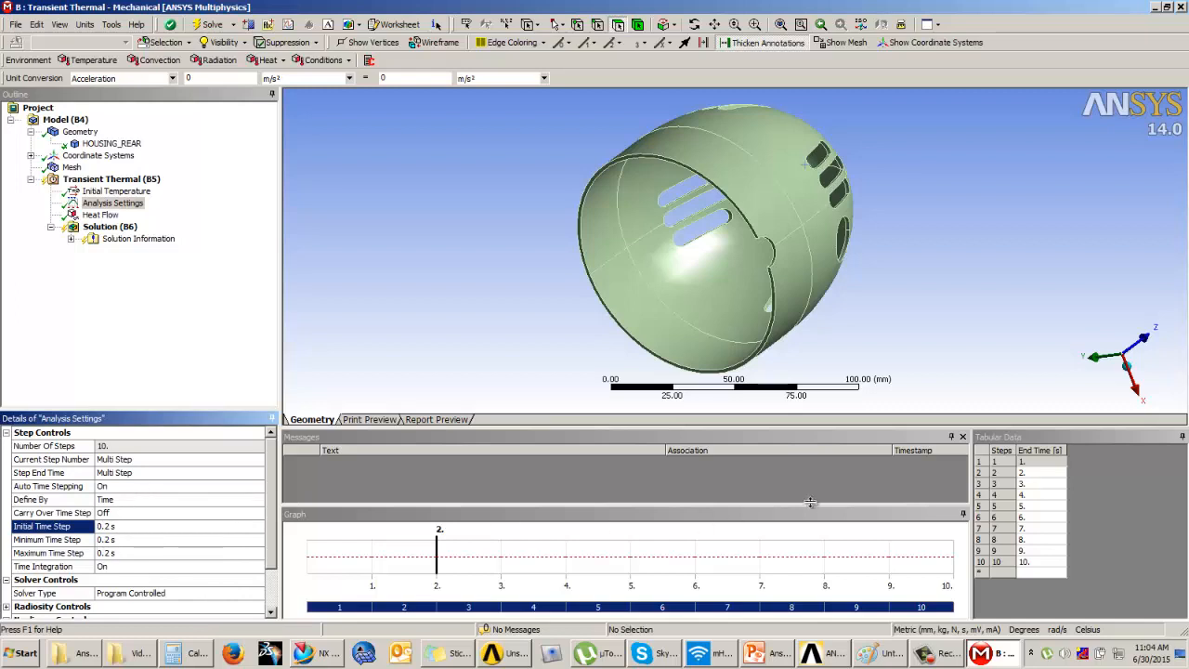
Go through steps 2 to 10 one by one and check their auto time stepping and time step values
left_click(1022, 473)
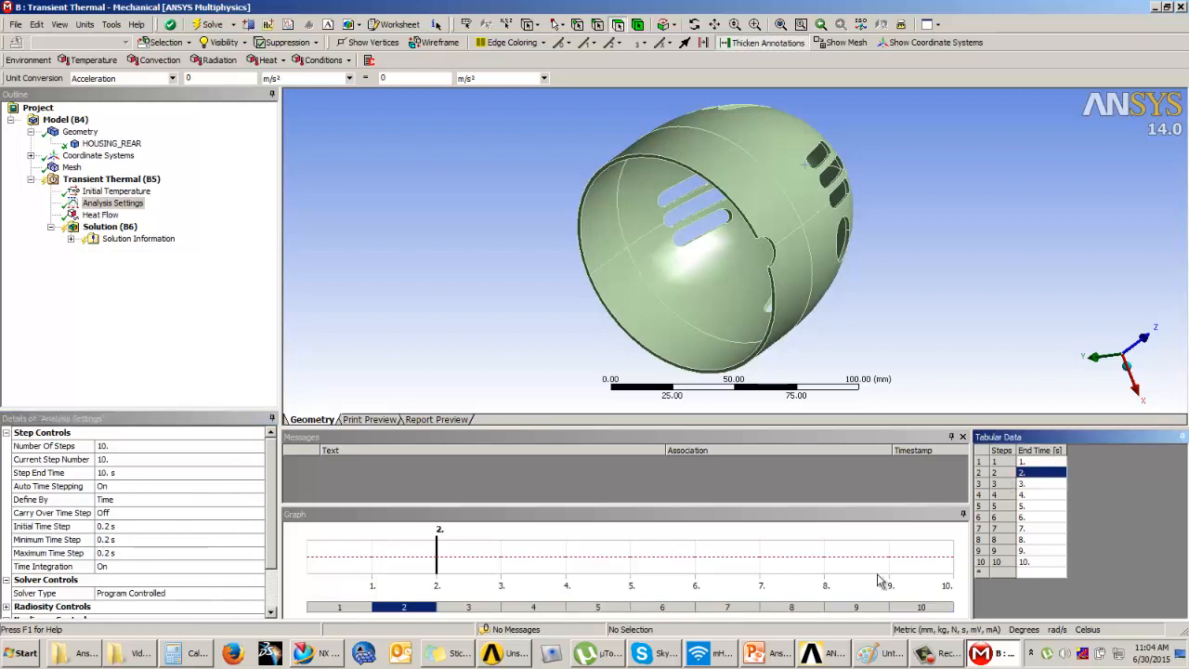
left_click(1005, 484)
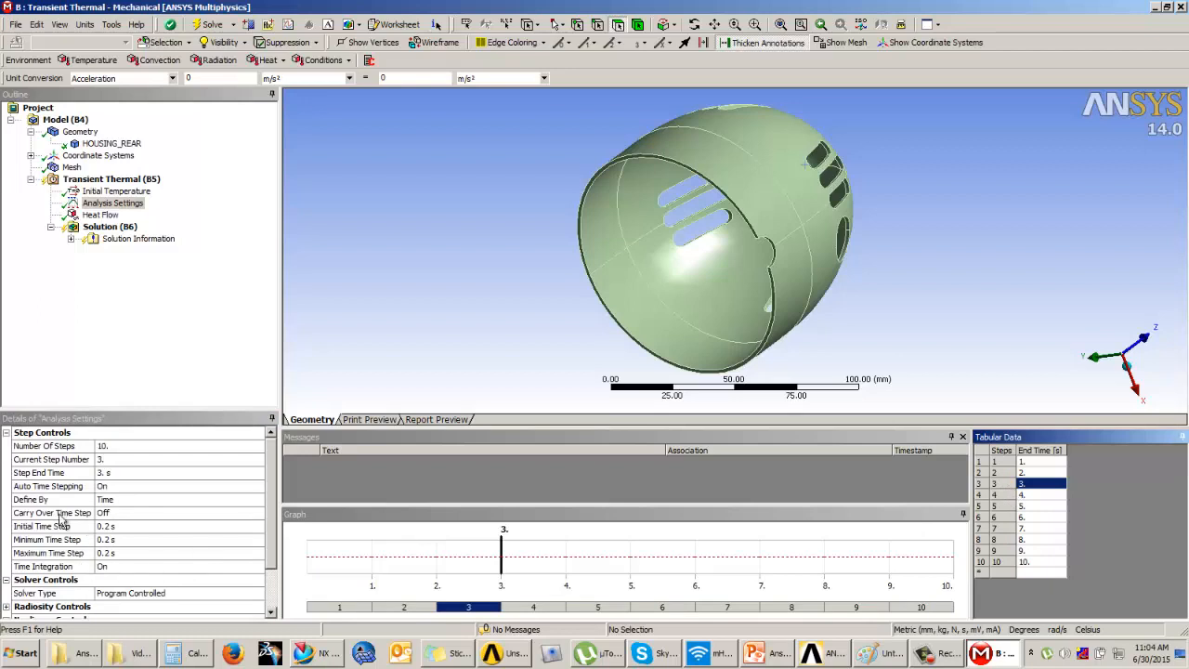
left_click(1007, 497)
left_click(1006, 507)
left_click(1006, 519)
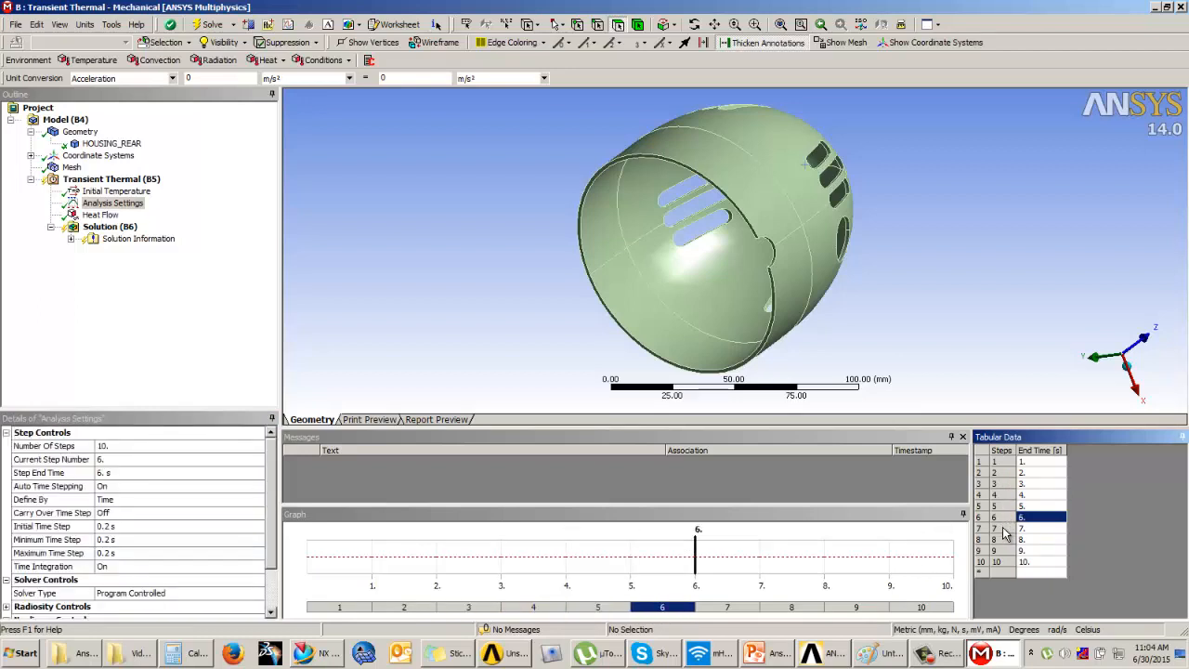
left_click(1004, 530)
left_click(1004, 540)
left_click(1004, 551)
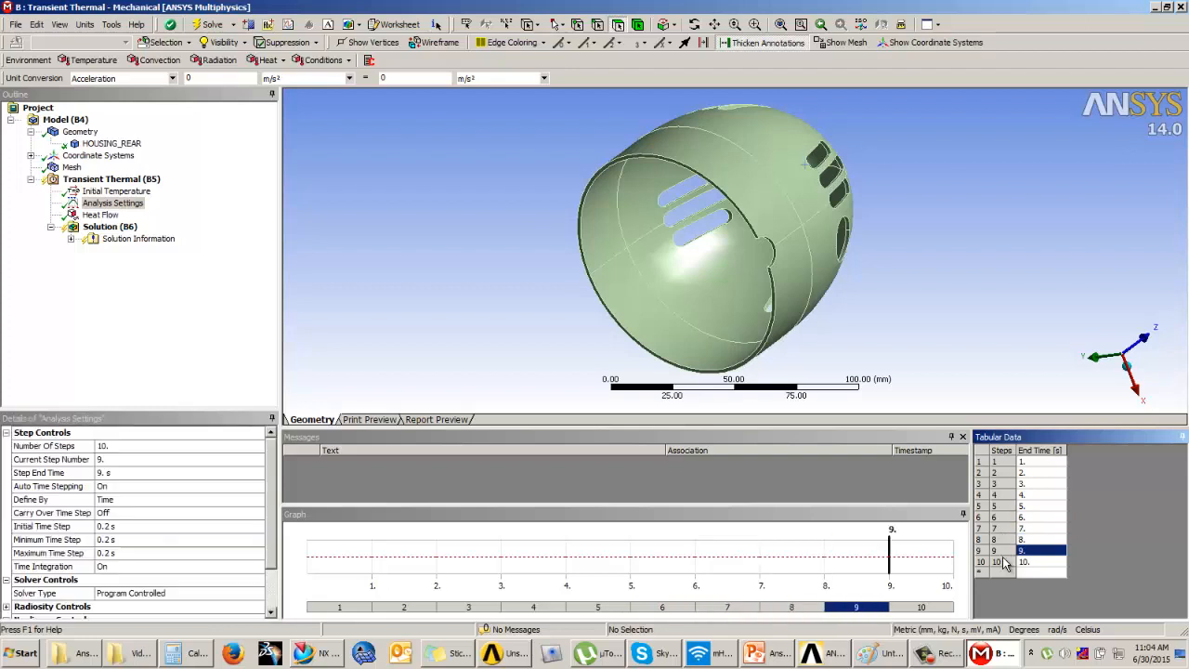
left_click(1003, 562)
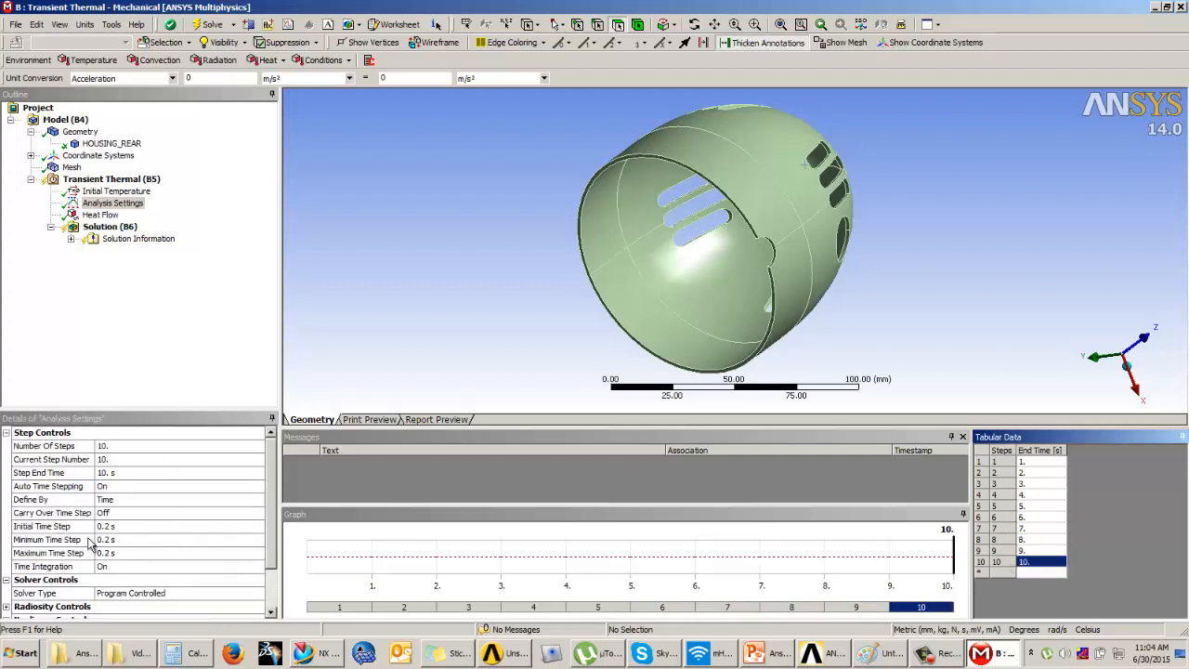
left_click(114, 449)
left_click(116, 462)
left_click(116, 448)
key("BackSpace")
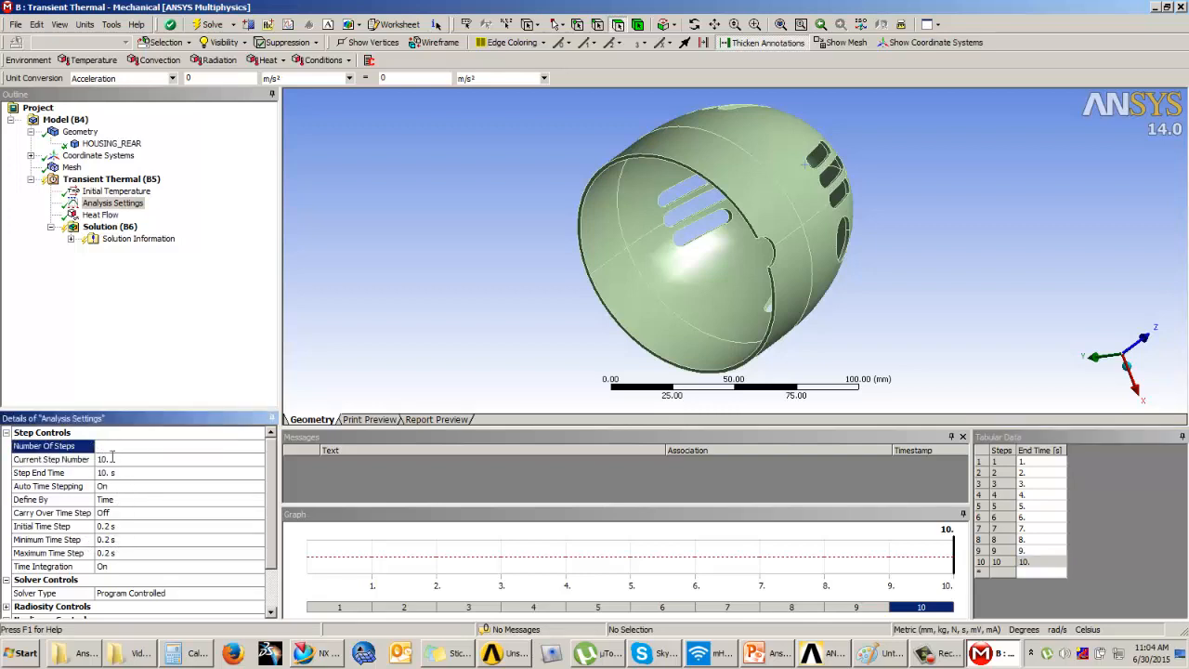
left_click(112, 458)
left_click(1033, 563)
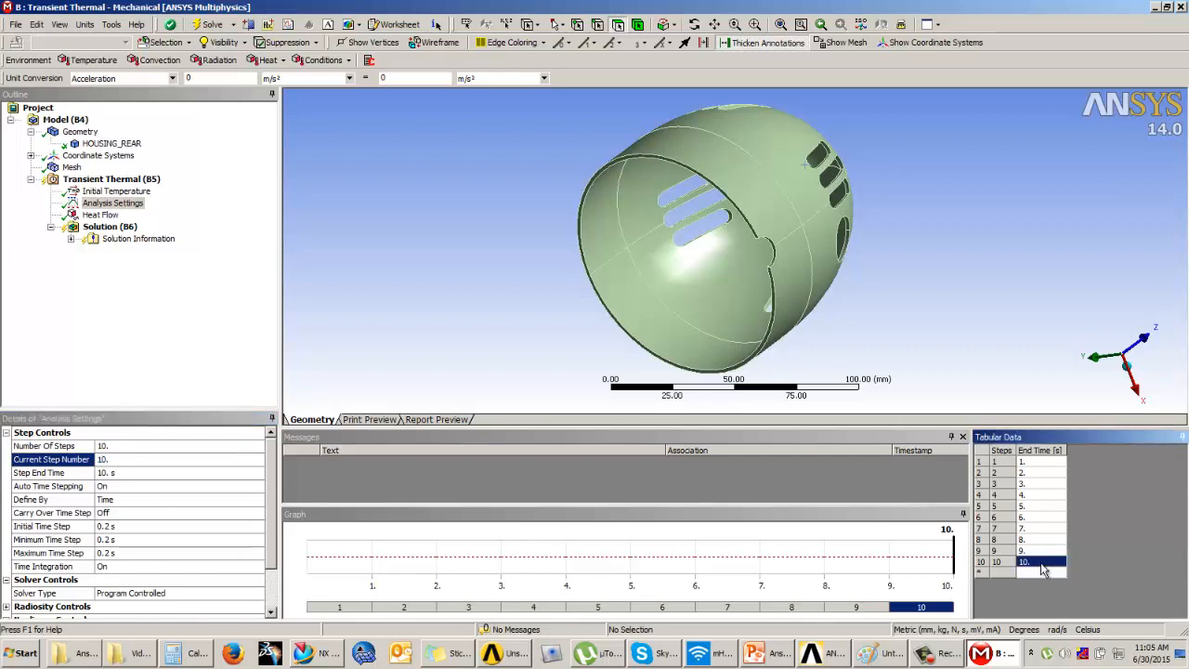
left_click(56, 487)
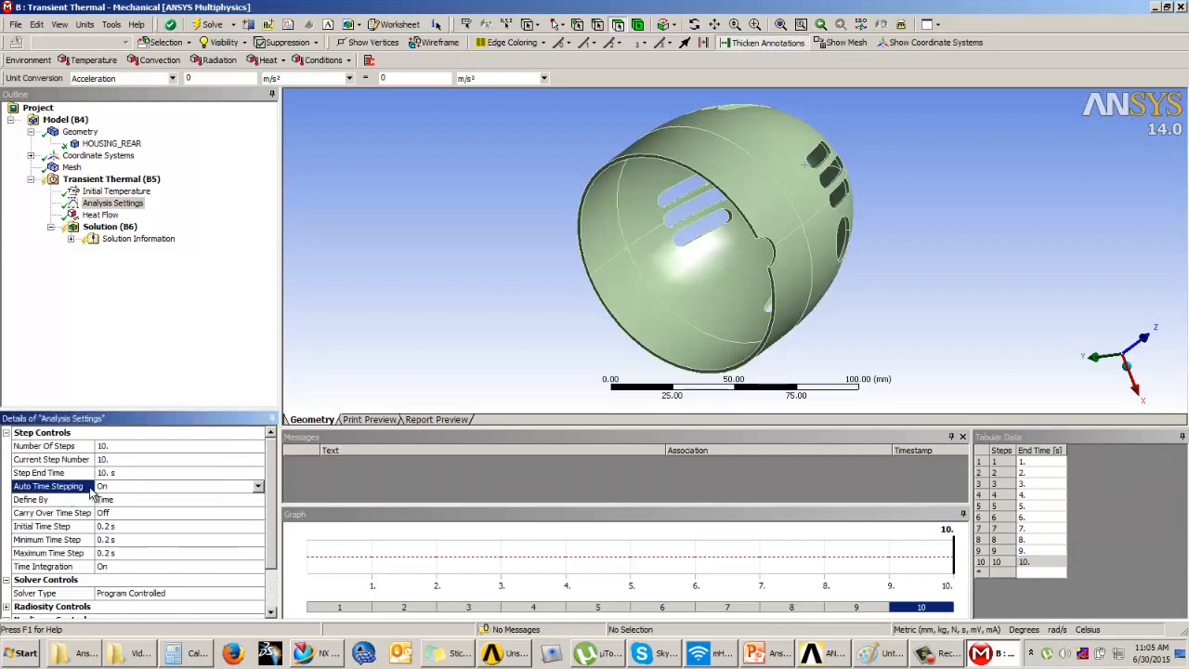
left_click(170, 369)
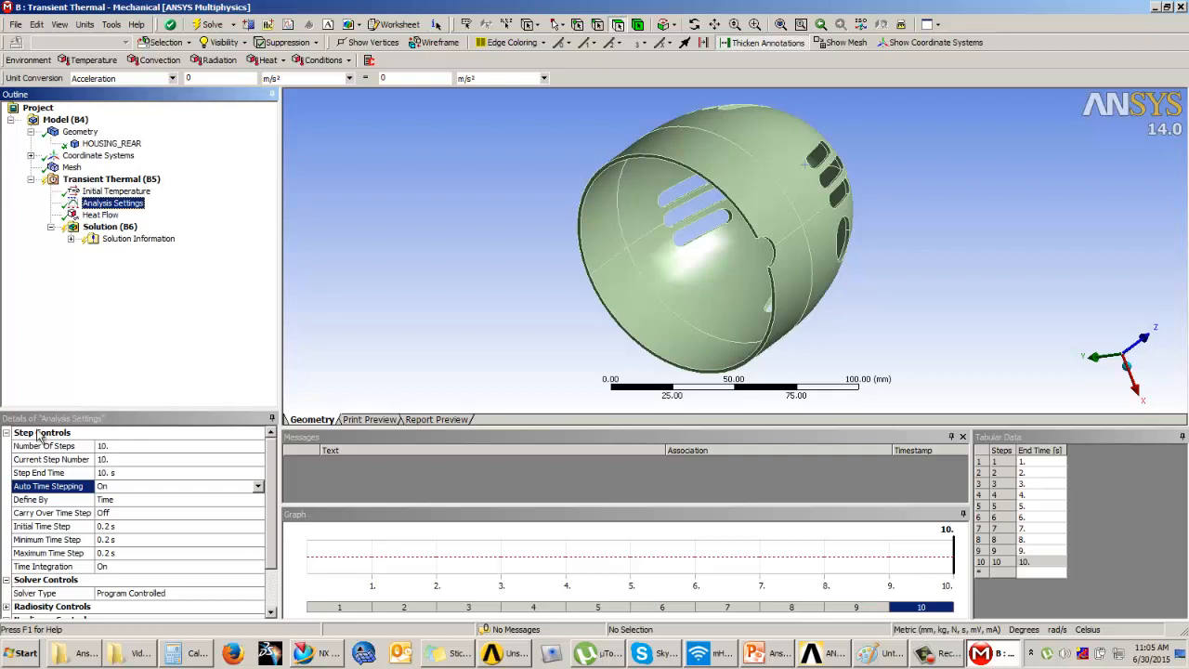
Examine the Heat Flow load's tabular values across all time steps
left_click(113, 203)
left_click(100, 215)
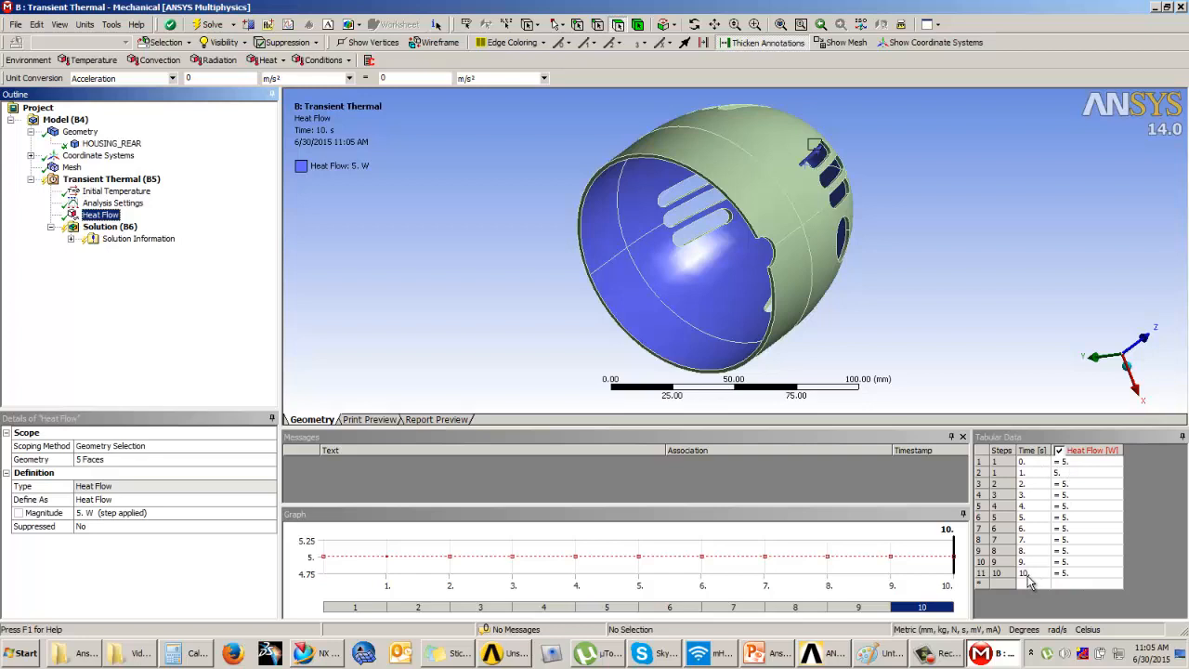
left_click_drag(1069, 464, 1077, 574)
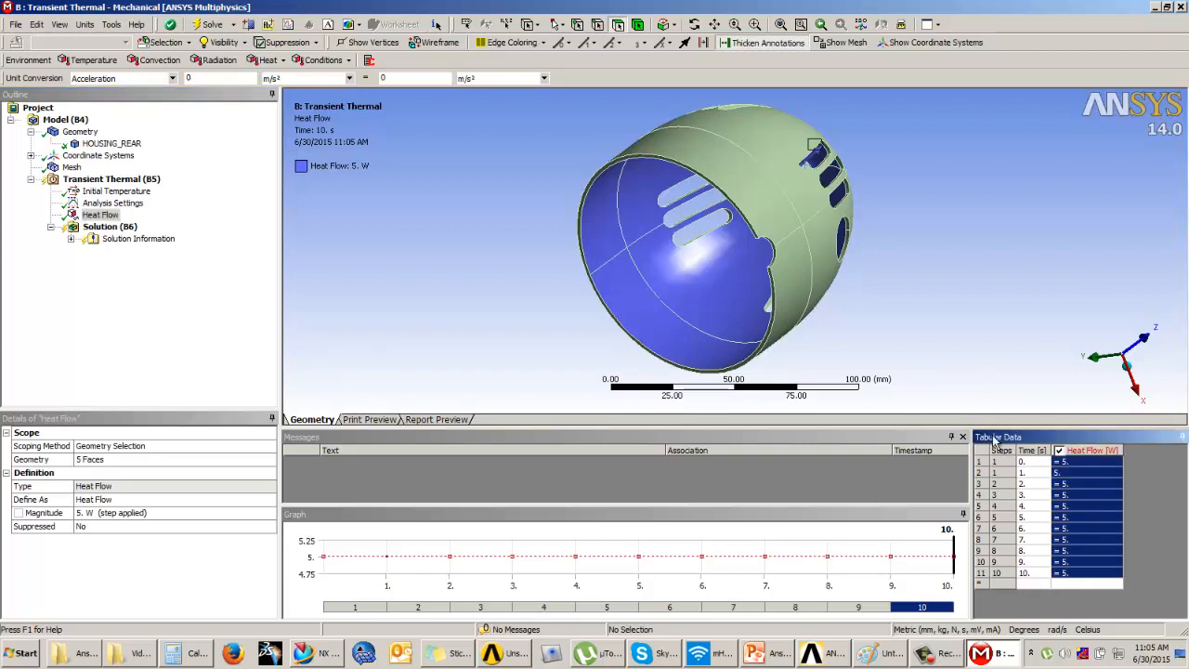
left_click_drag(1070, 467, 1078, 576)
left_click(1042, 378)
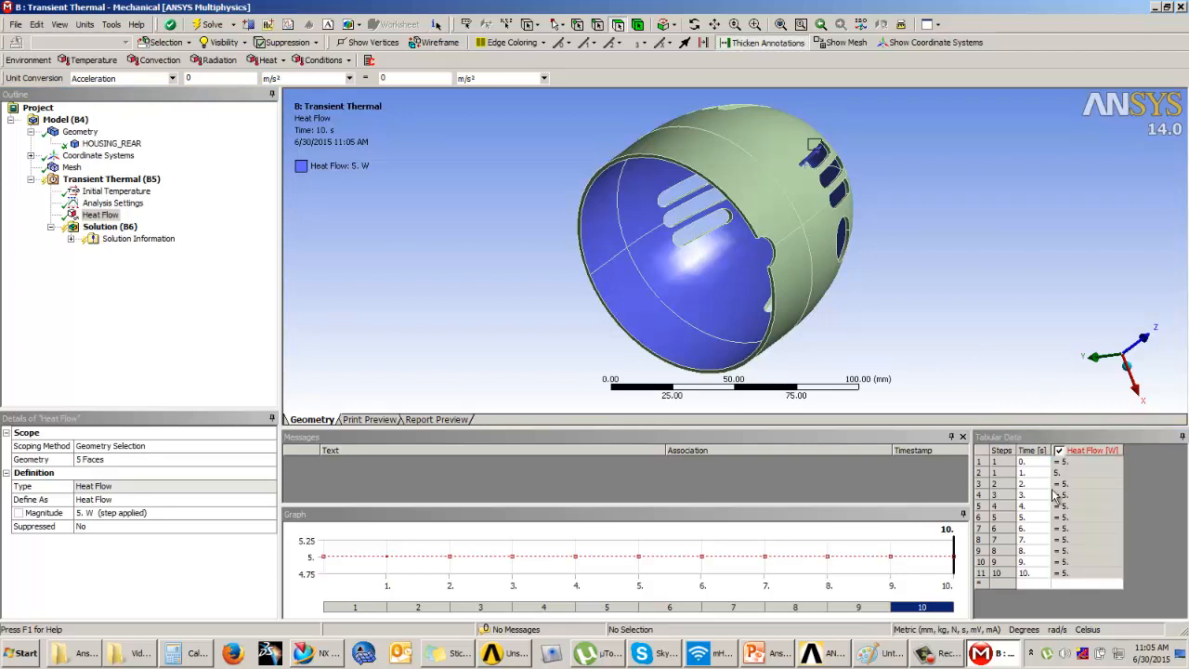
left_click(1073, 463)
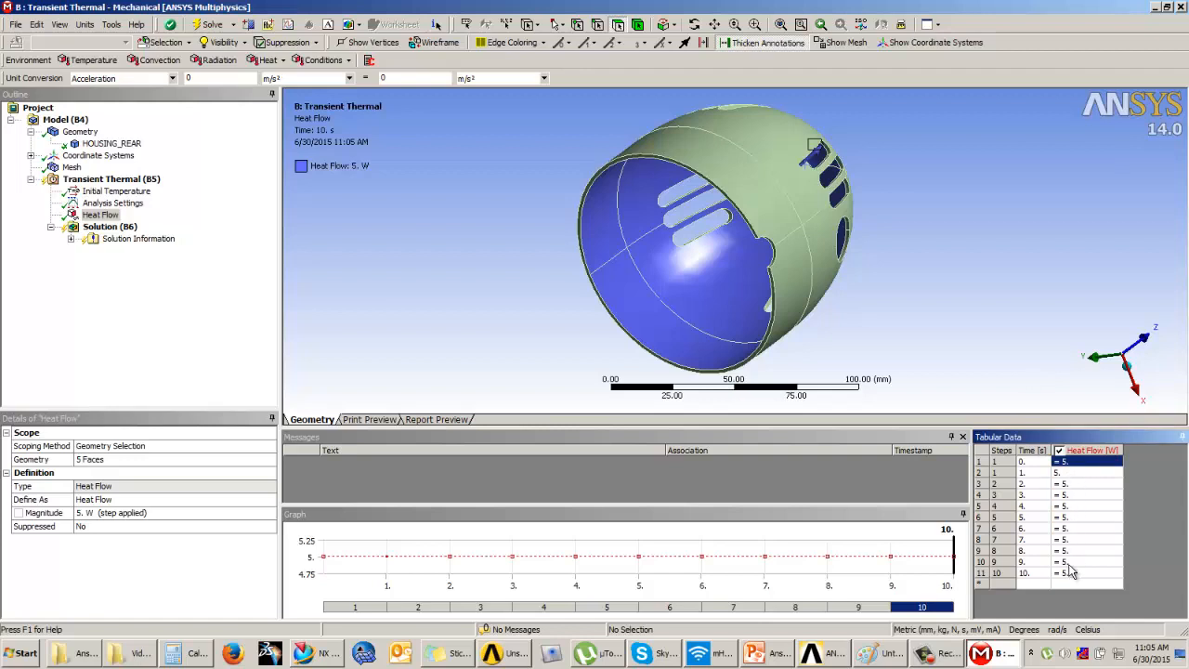
left_click(1032, 374)
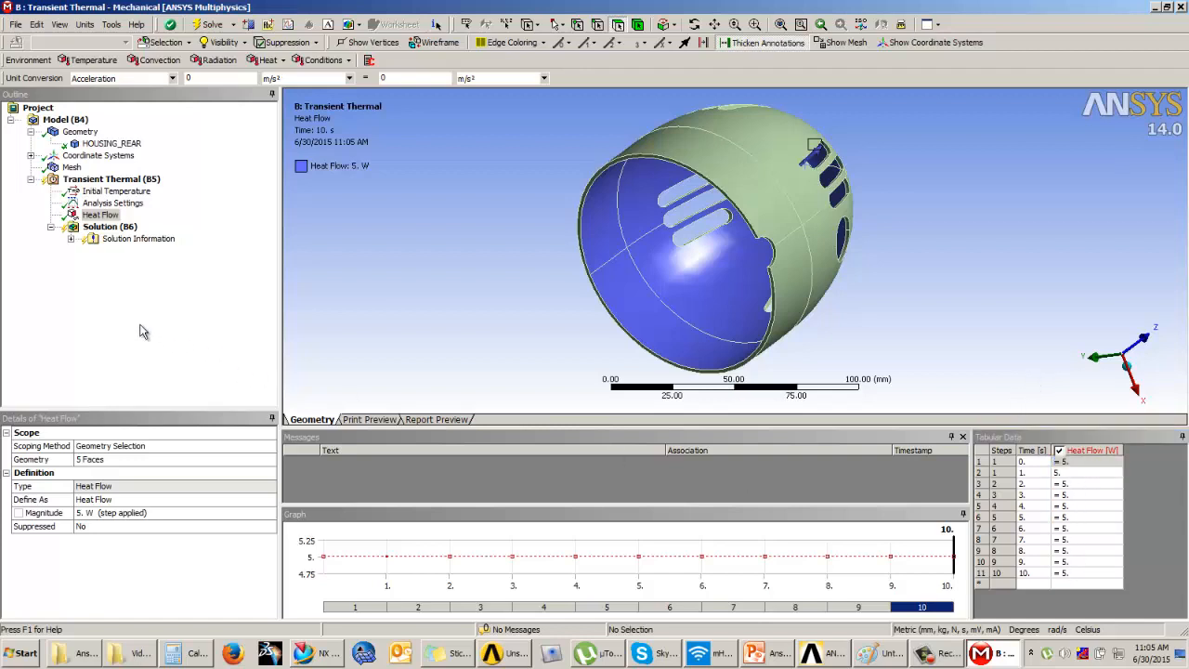
Add a convection load to the transient thermal analysis and scope it to the housing's five outer faces
left_click(110, 226)
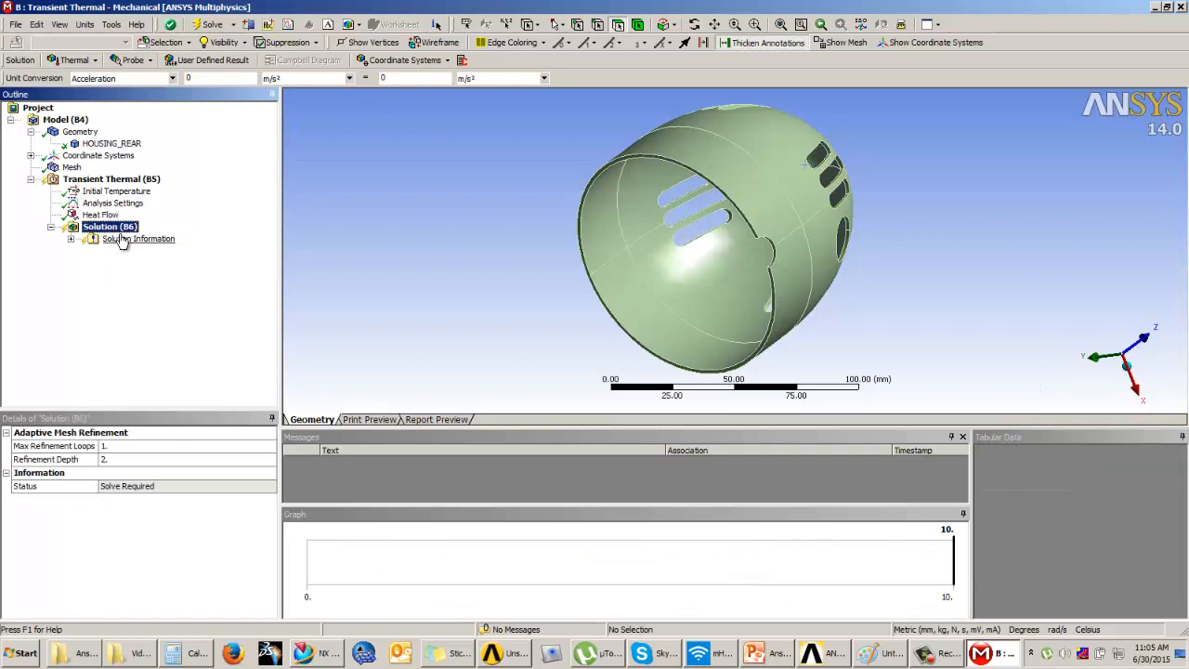
left_click(114, 180)
left_click(154, 59)
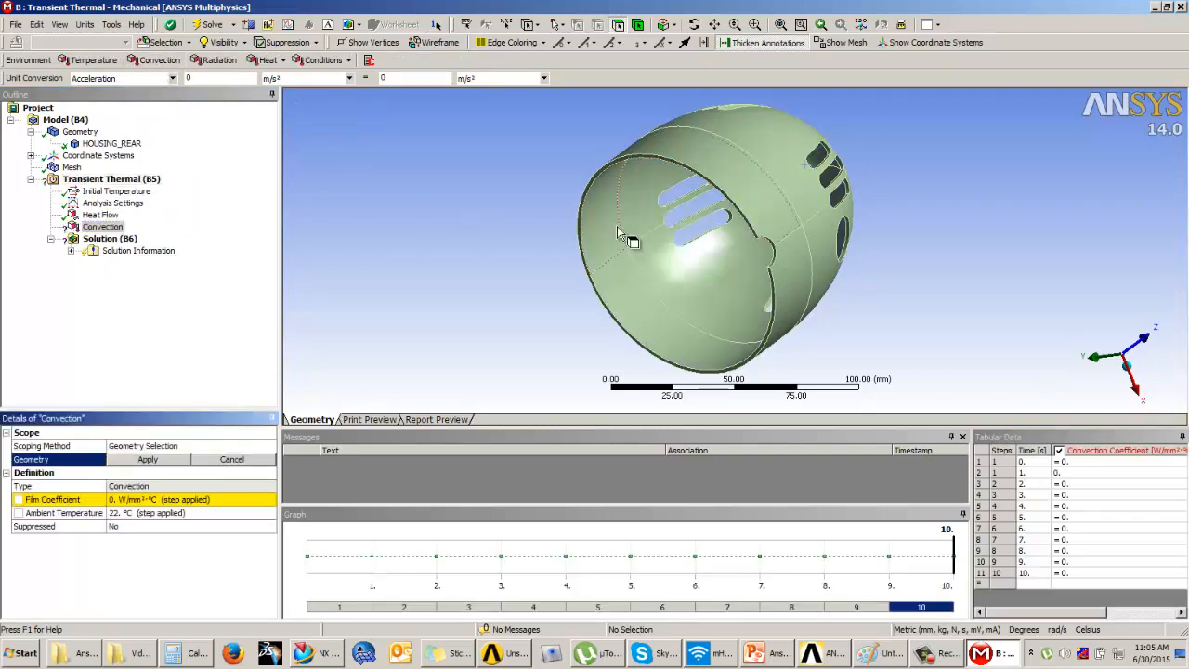
middle_click_drag(617, 226, 652, 285)
left_click(654, 285)
left_click(743, 336, "ctrl")
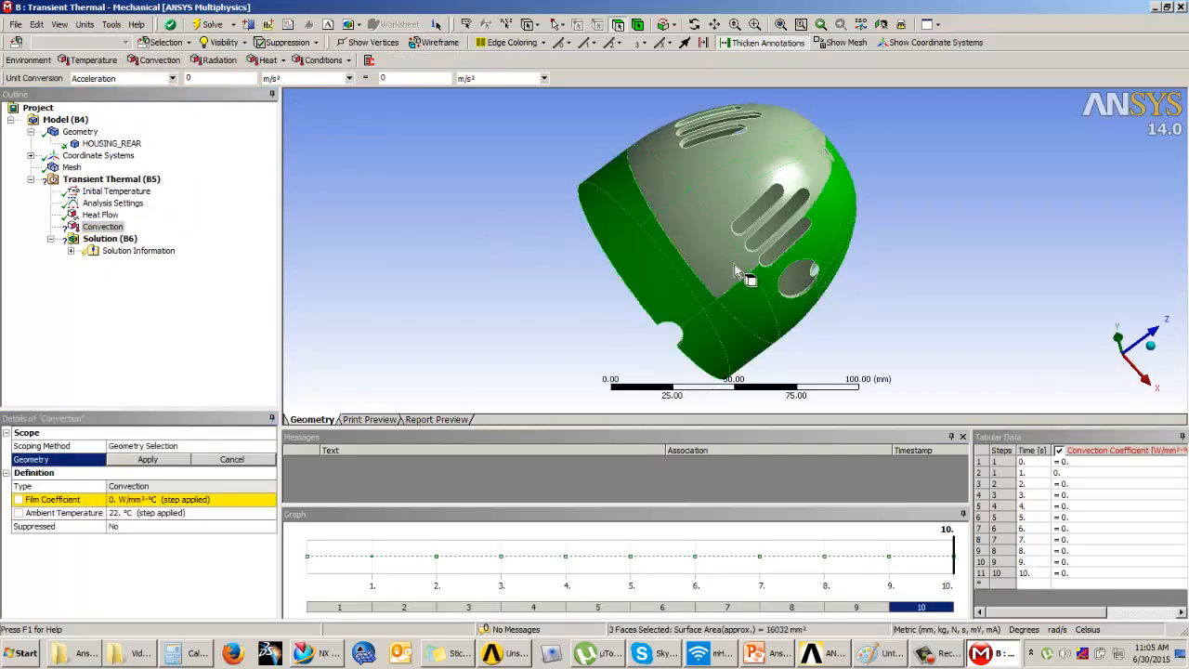
left_click(776, 205, "ctrl")
middle_click_drag(774, 202, 678, 279)
scroll(791, 195, "up", 4)
left_click(812, 189, "ctrl")
left_click(138, 461)
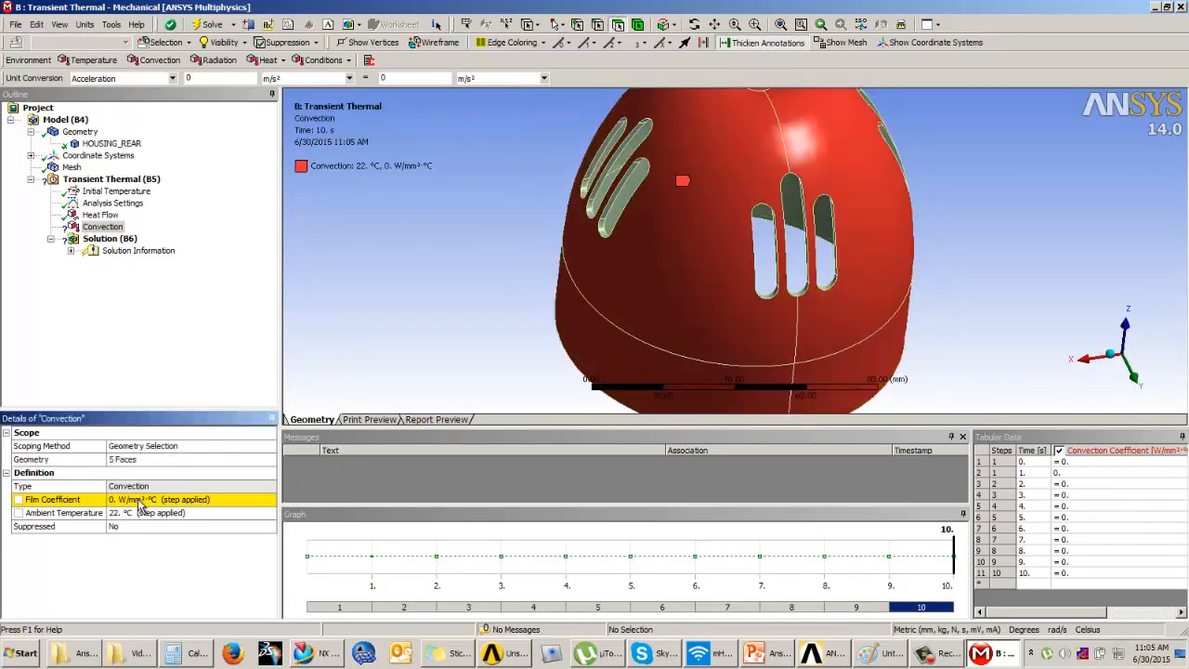
Set the convection's ambient temperature to 25 °C and import the Stagnant Air - Simplified Case data as its film coefficient
left_click(148, 513)
type("25")
key("Return")
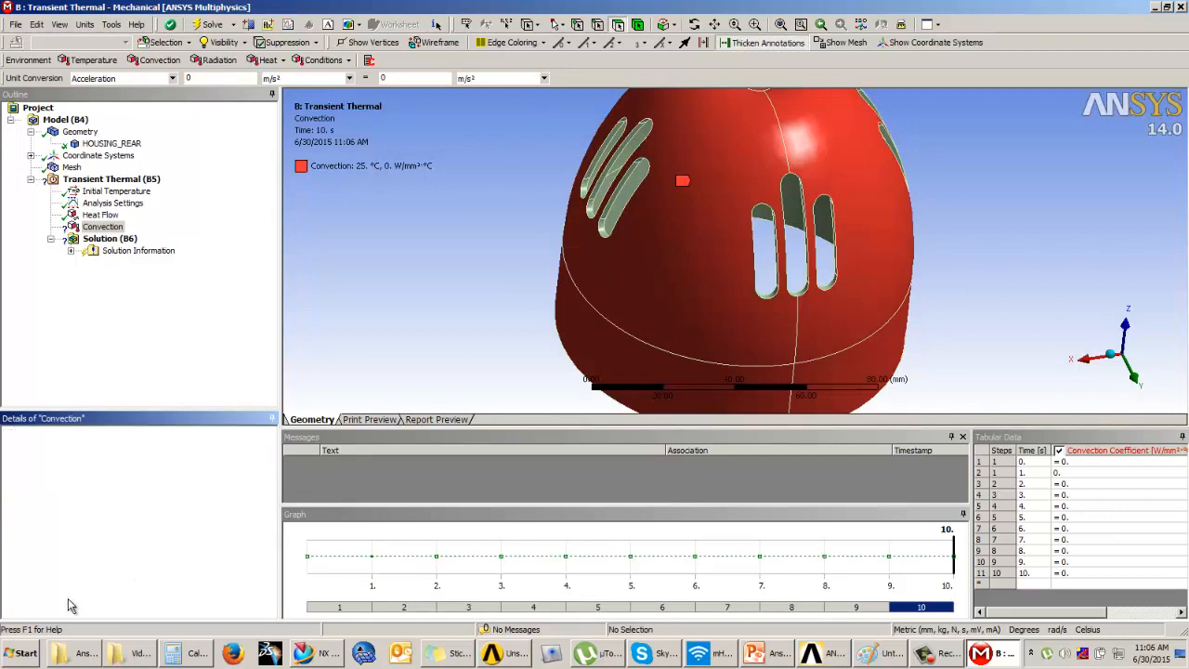
left_click(265, 502)
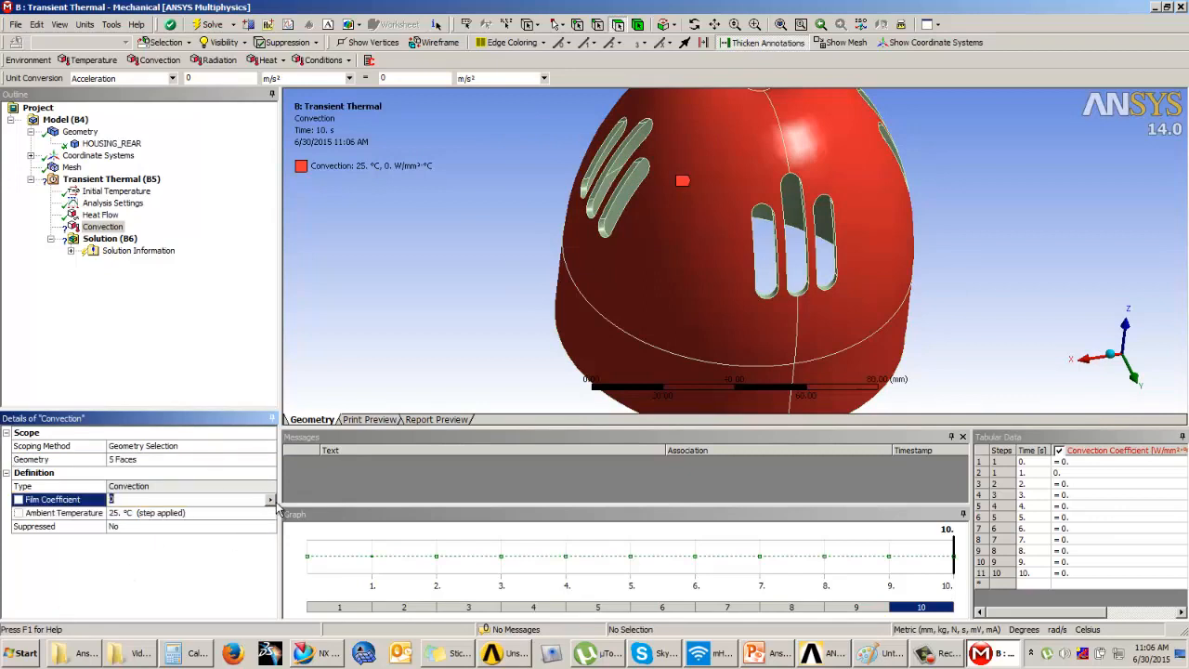
left_click(269, 500)
left_click(297, 509)
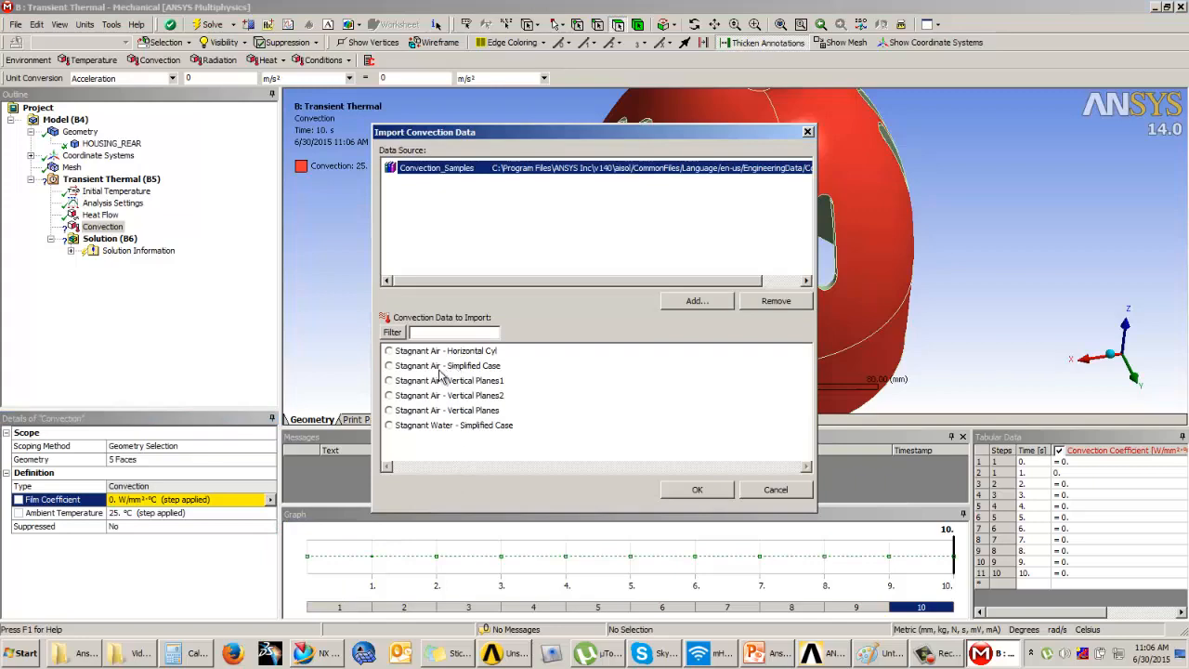
left_click(697, 490)
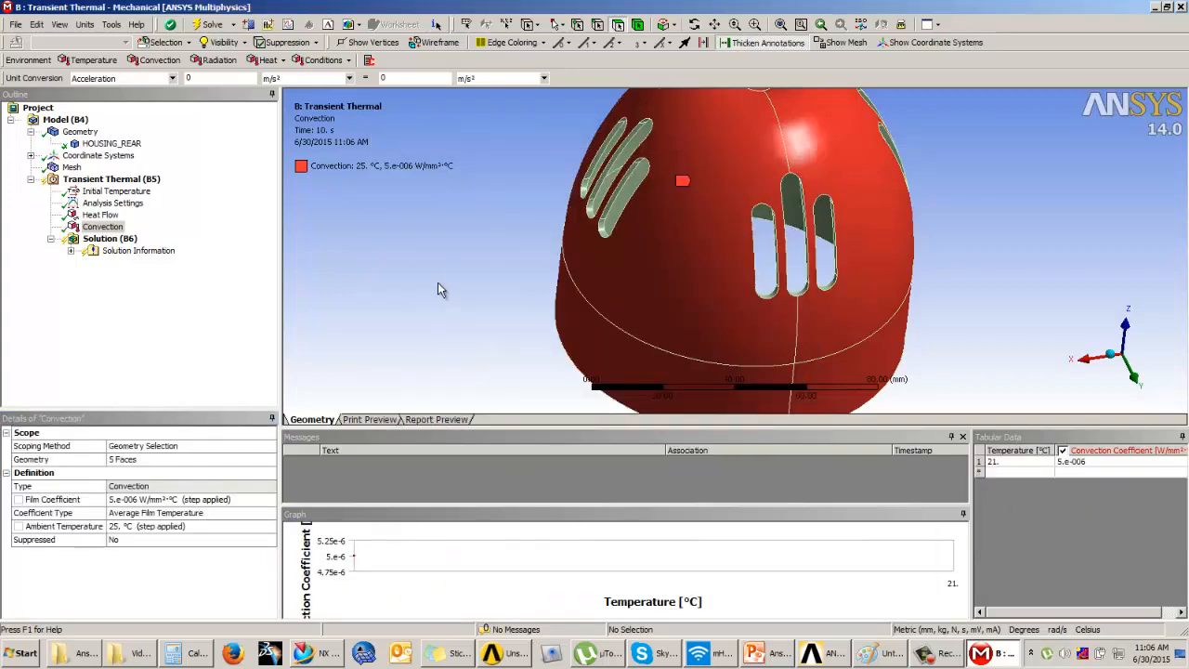
Select the Solution branch, then switch to the PowerPoint slide for Example 3 and check which results are required
middle_click_drag(437, 282, 494, 244)
left_click(109, 238)
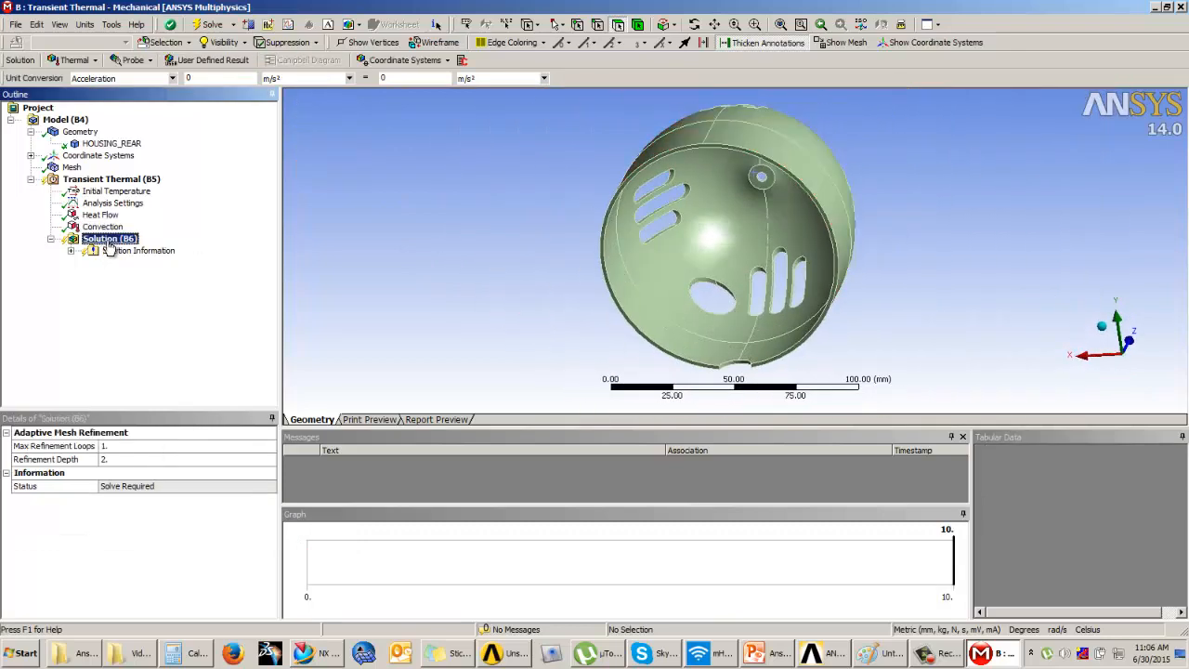
left_click(745, 659)
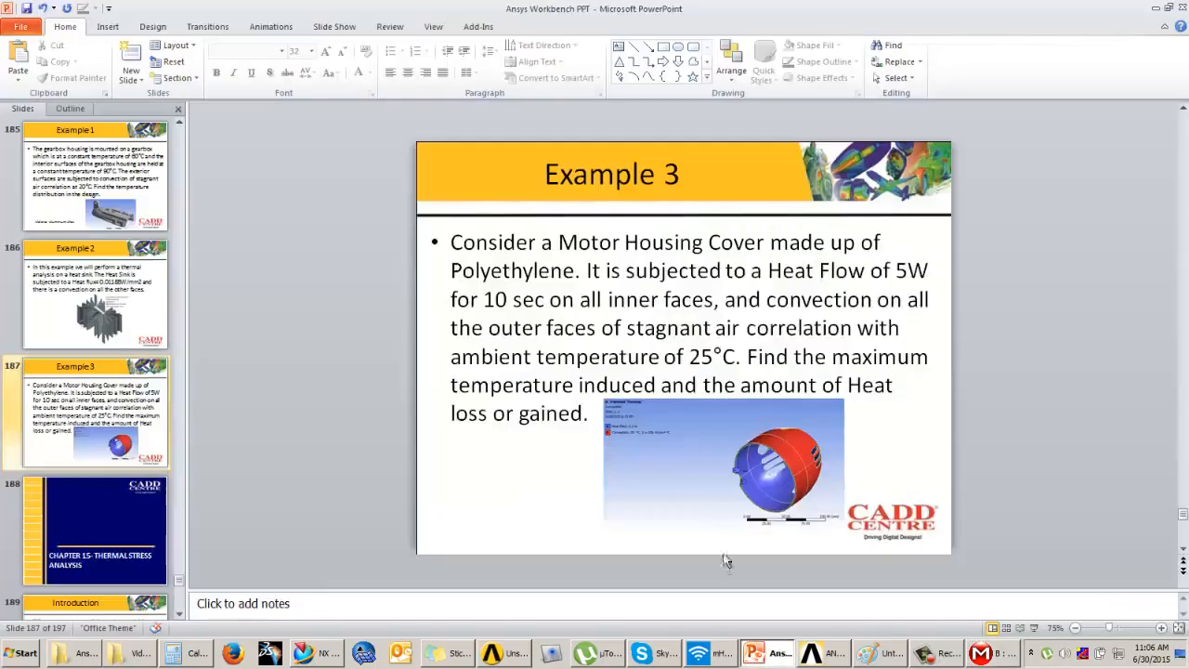
left_click_drag(461, 383, 592, 412)
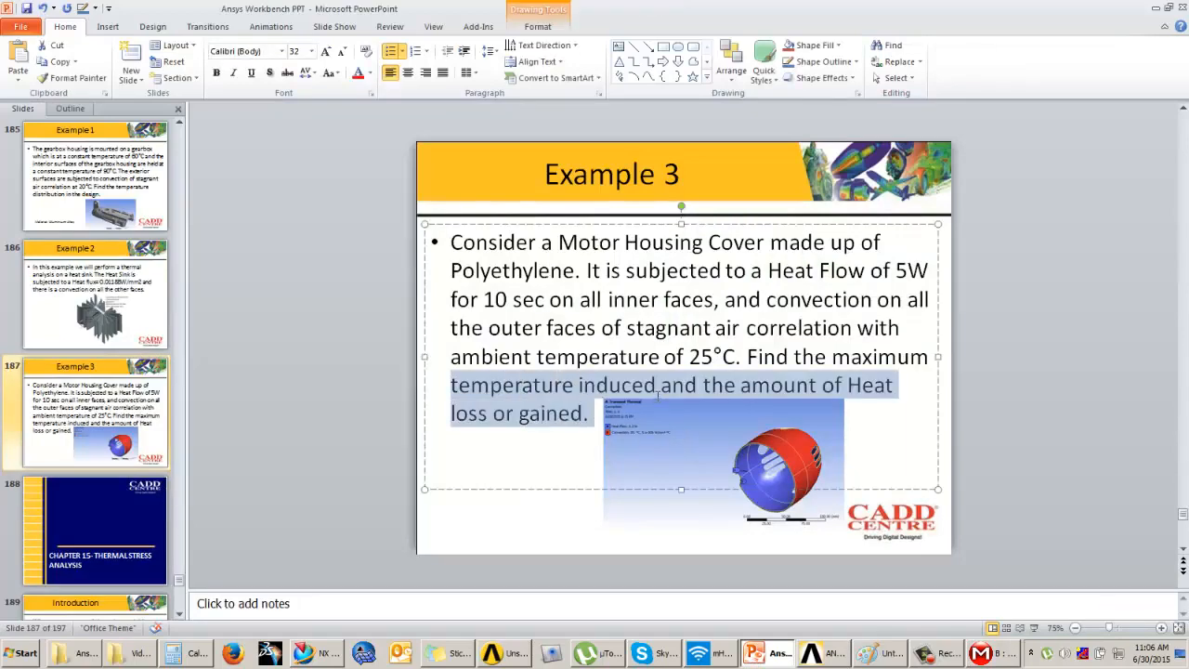
Switch back to ANSYS Mechanical and add Temperature and Total Heat Flux results to the Solution branch
left_click(1022, 406)
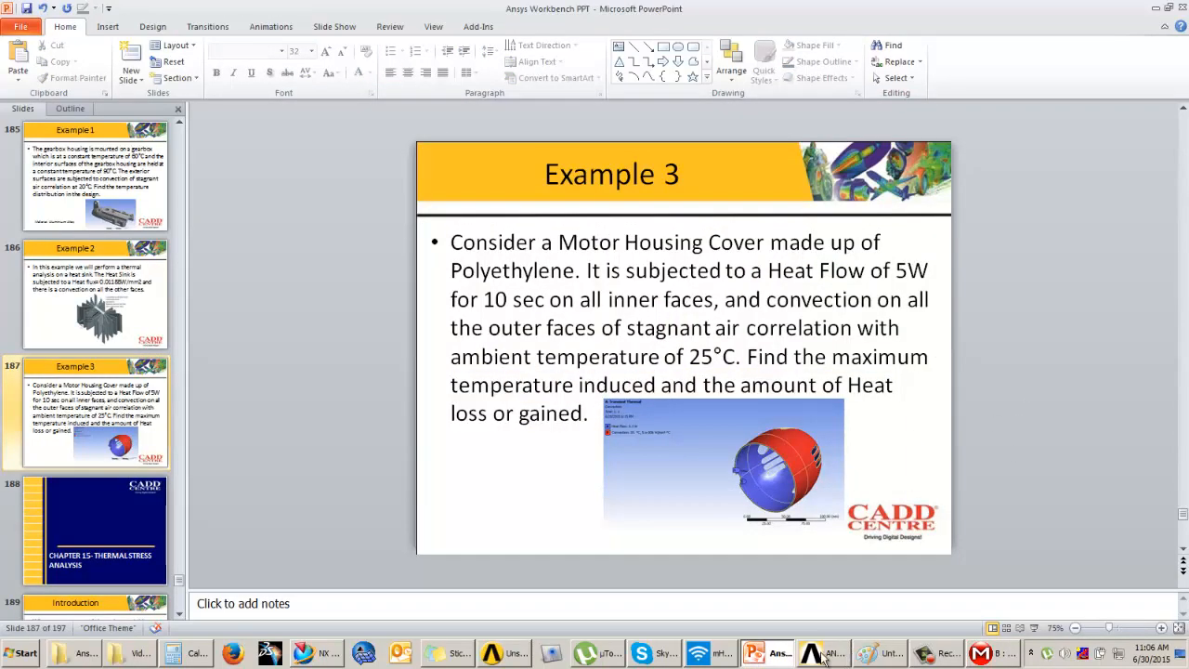
left_click(997, 656)
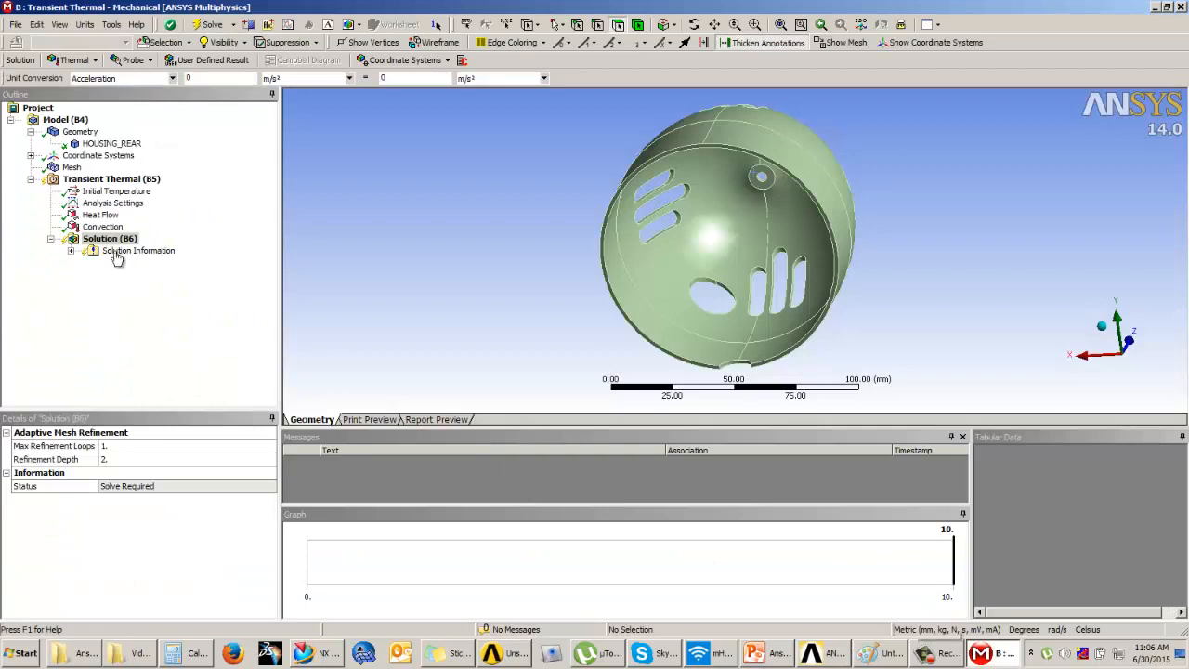
left_click(117, 240)
left_click(73, 60)
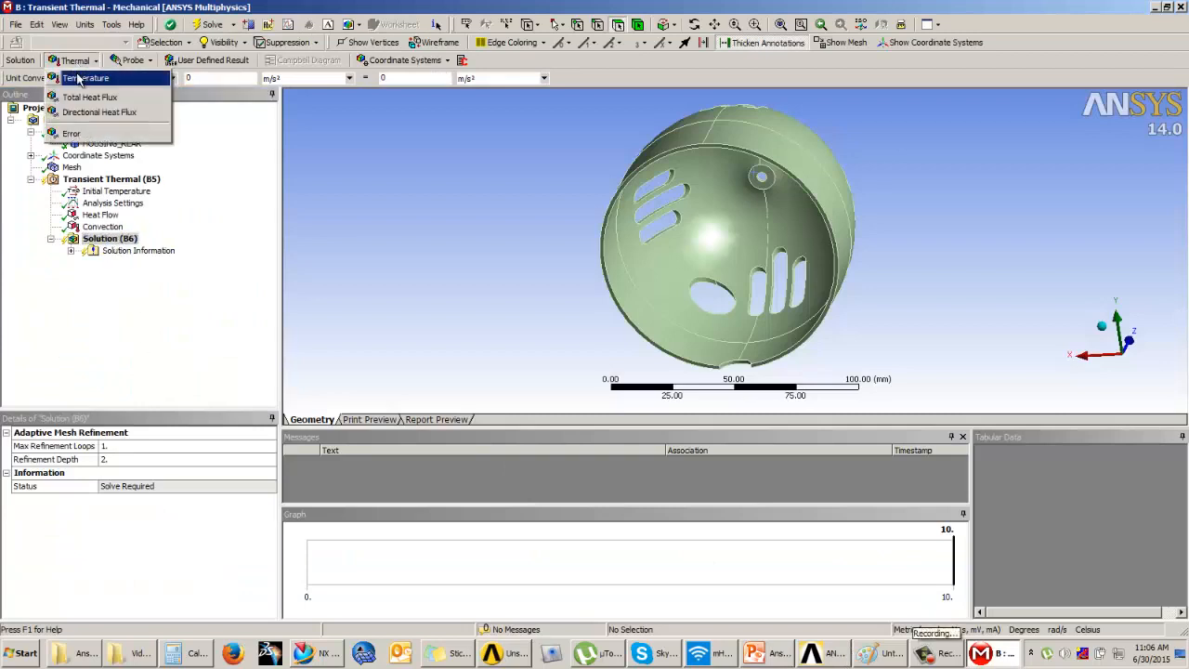
left_click(79, 79)
left_click(110, 238)
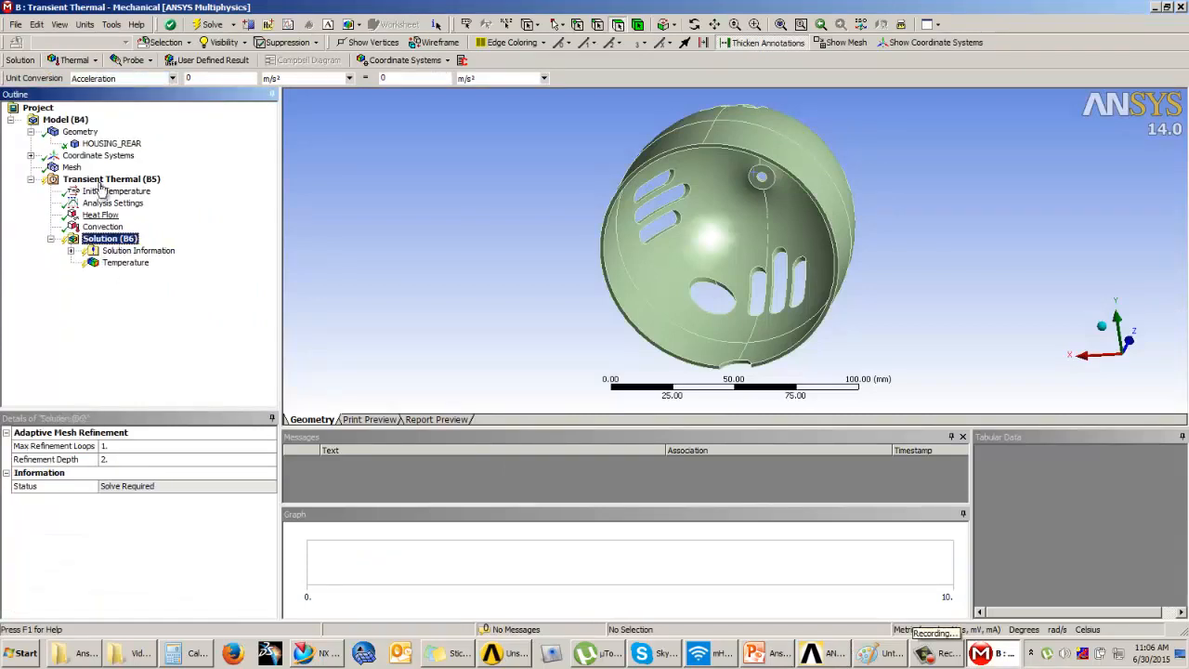
left_click(74, 61)
left_click(89, 93)
Add a Reaction probe to the Solution and assign Convection as its boundary condition
left_click(132, 60)
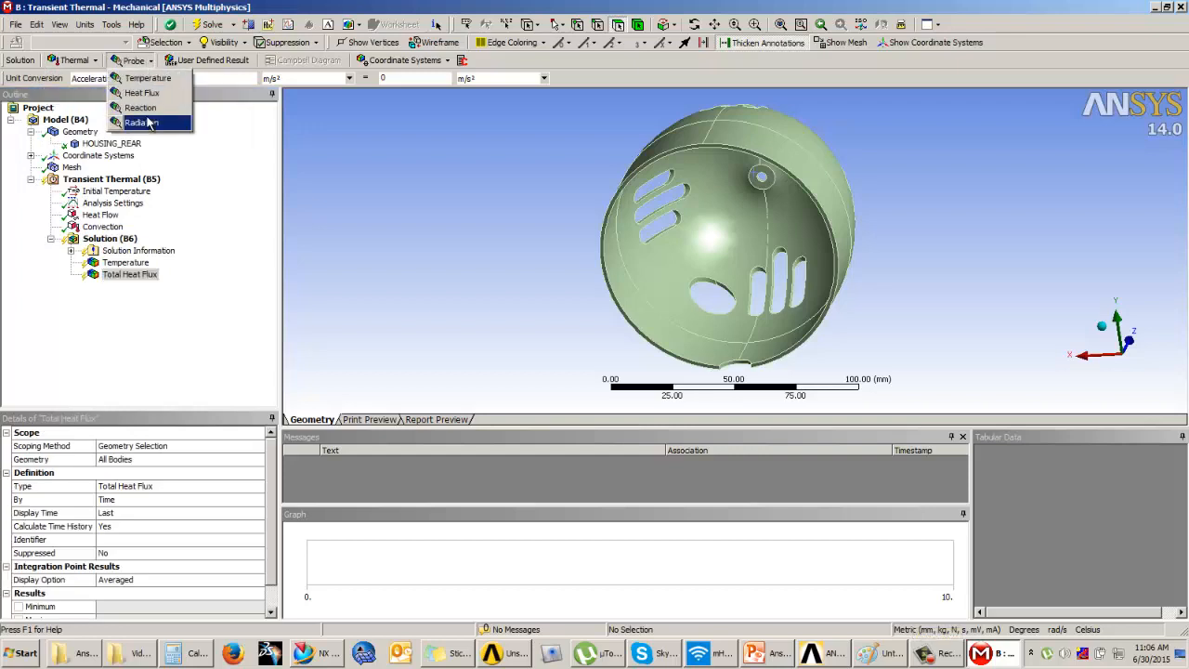
left_click(140, 108)
left_click(144, 475)
left_click(170, 485)
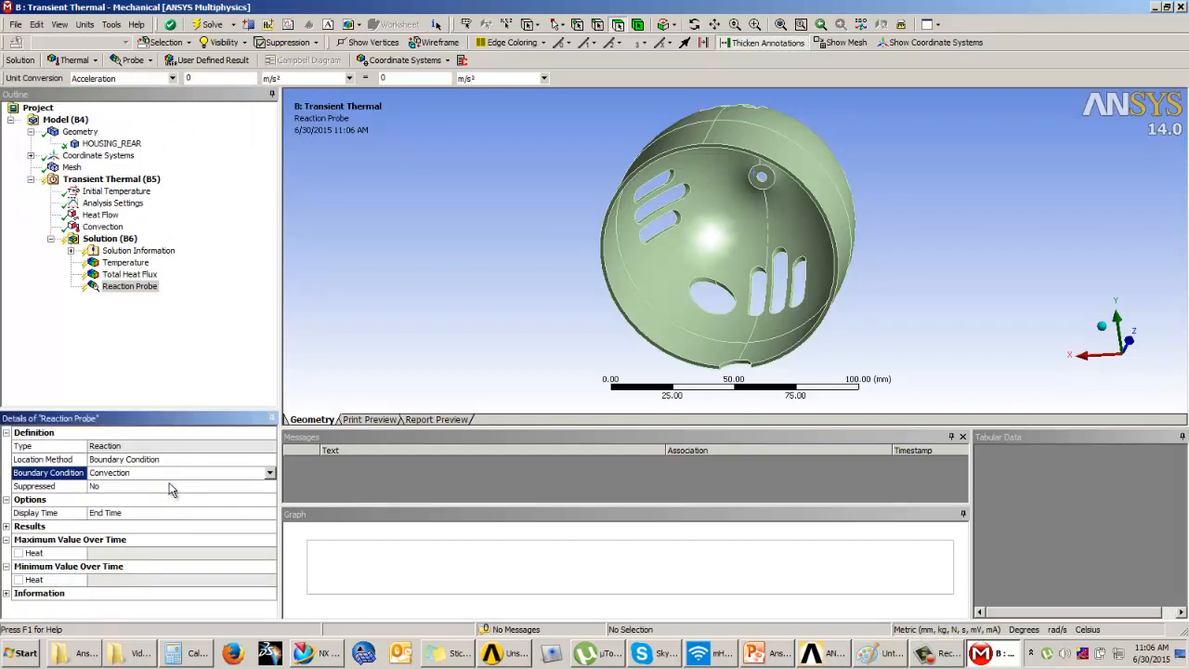
left_click(219, 373)
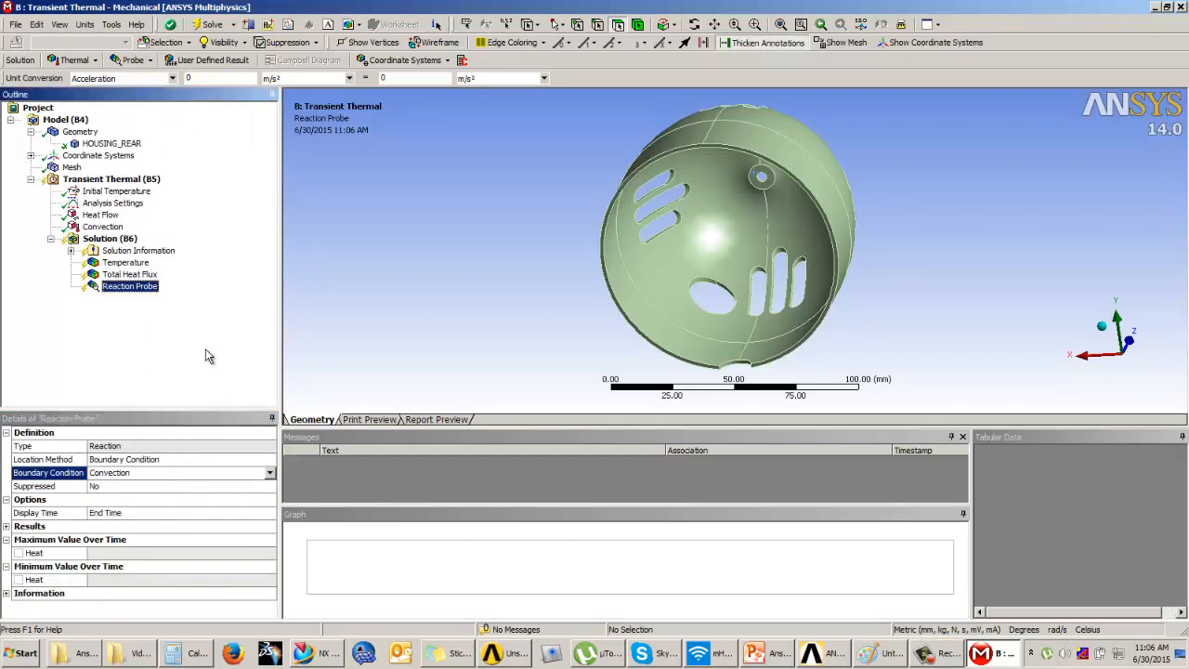
Solve the transient thermal analysis
left_click(102, 239)
right_click(101, 239)
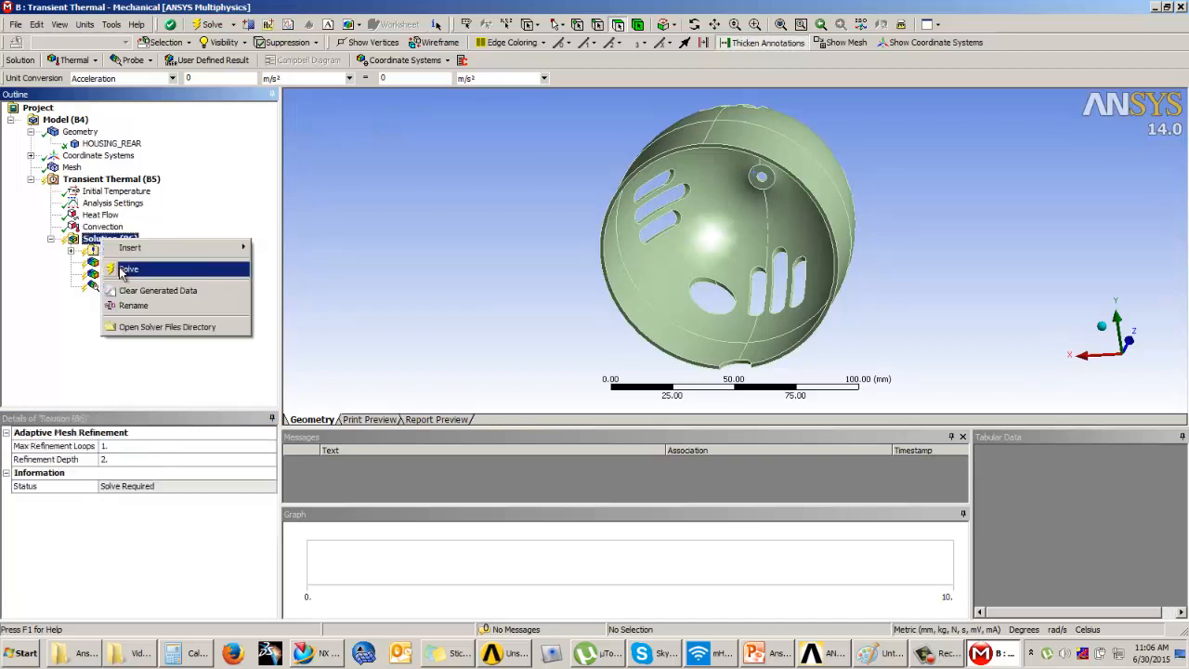
left_click(122, 270)
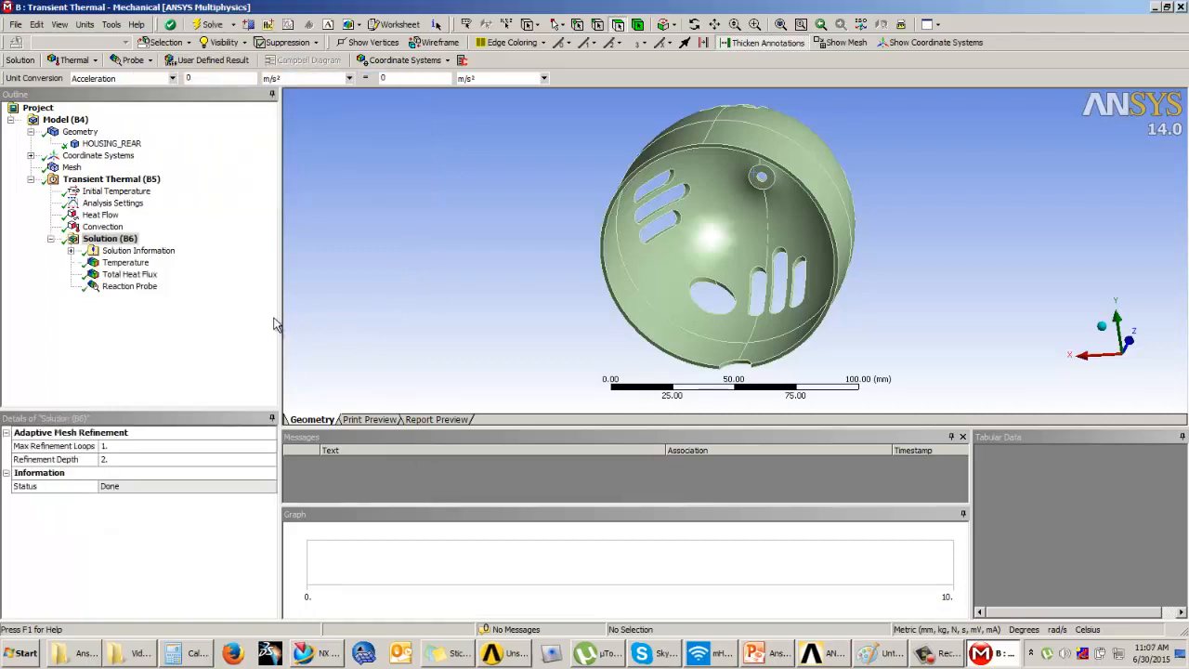
Examine the Temperature contours on the housing and the Reaction Probe's heat values
left_click(128, 263)
middle_click_drag(701, 232, 830, 235)
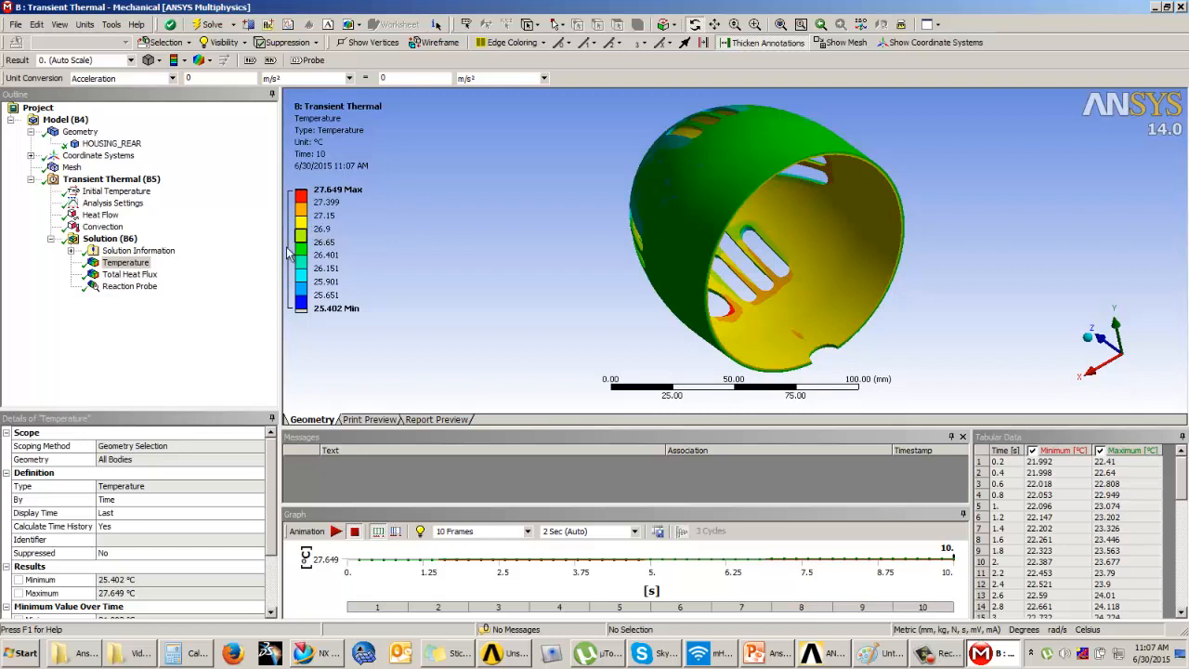
left_click(144, 288)
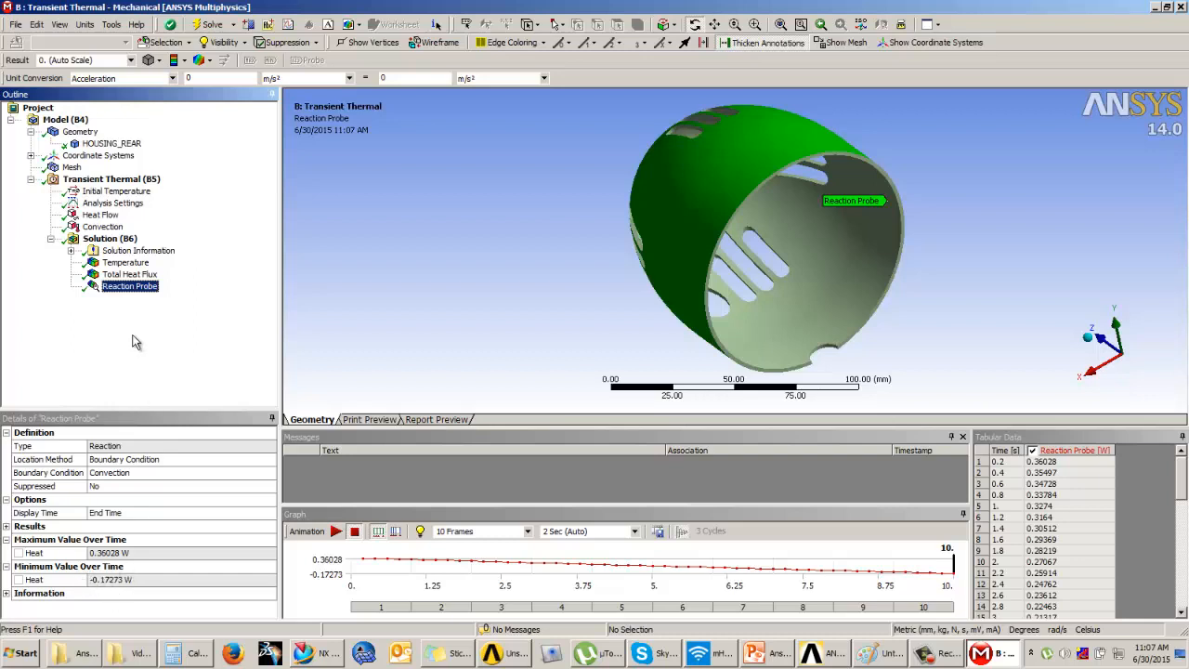
left_click(126, 262)
Display the Total Heat Flux result as vectors on the housing and lengthen the vector arrows
left_click(130, 275)
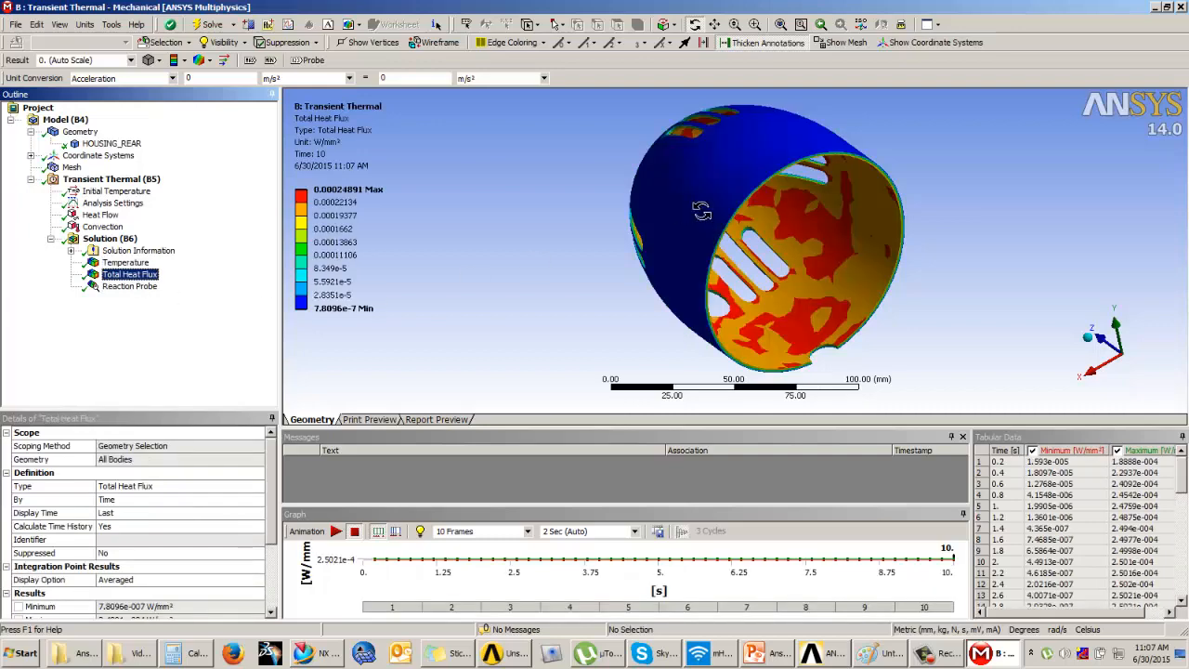
left_click_drag(702, 211, 486, 160)
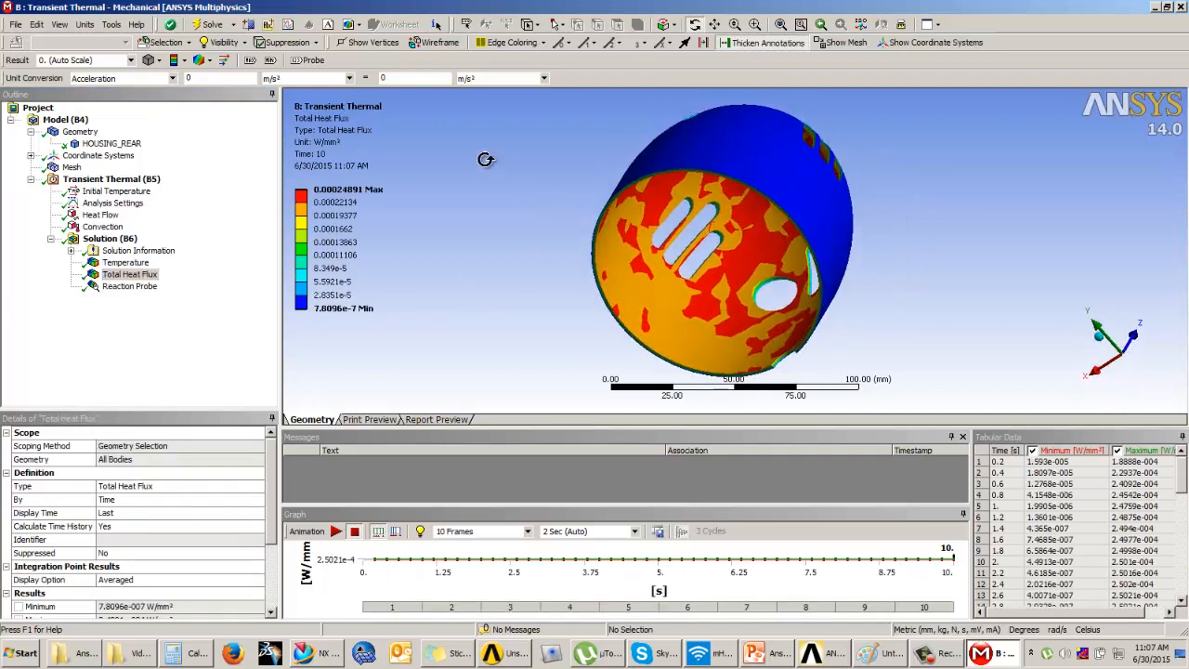
left_click(229, 61)
left_click_drag(685, 254, 626, 229)
scroll(626, 229, "up", 3)
left_click_drag(155, 78, 186, 78)
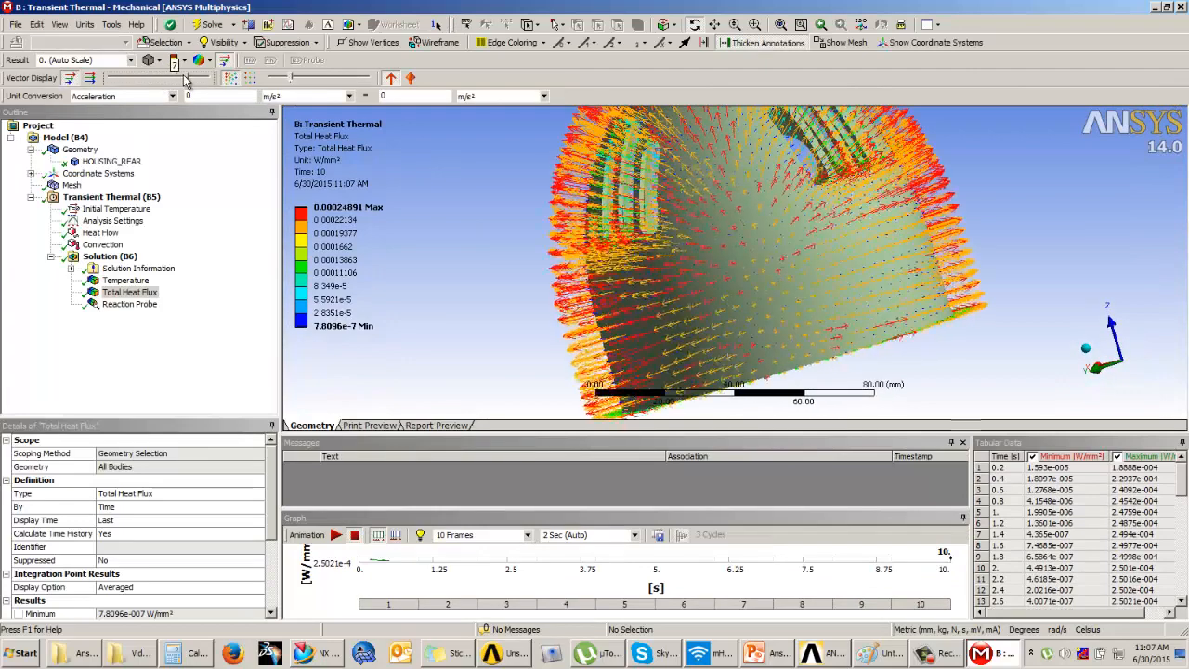
Animate the Total Heat Flux vectors over time, stop the animation and inspect the flux direction around the housing
left_click(335, 535)
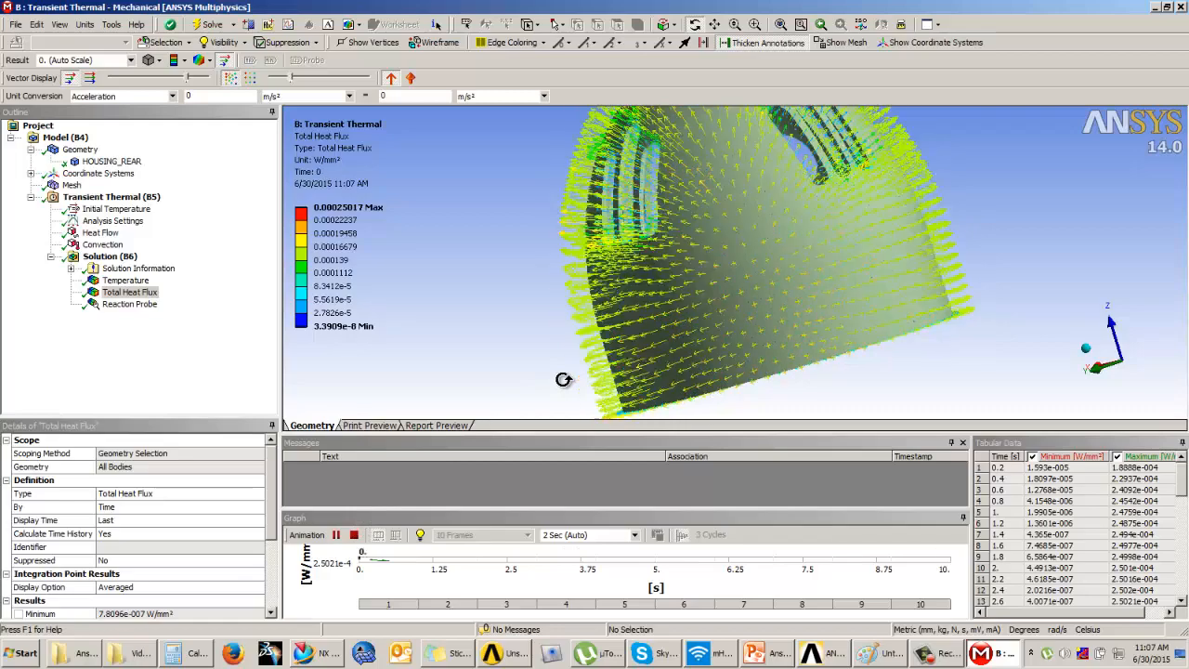
left_click_drag(786, 359, 722, 268)
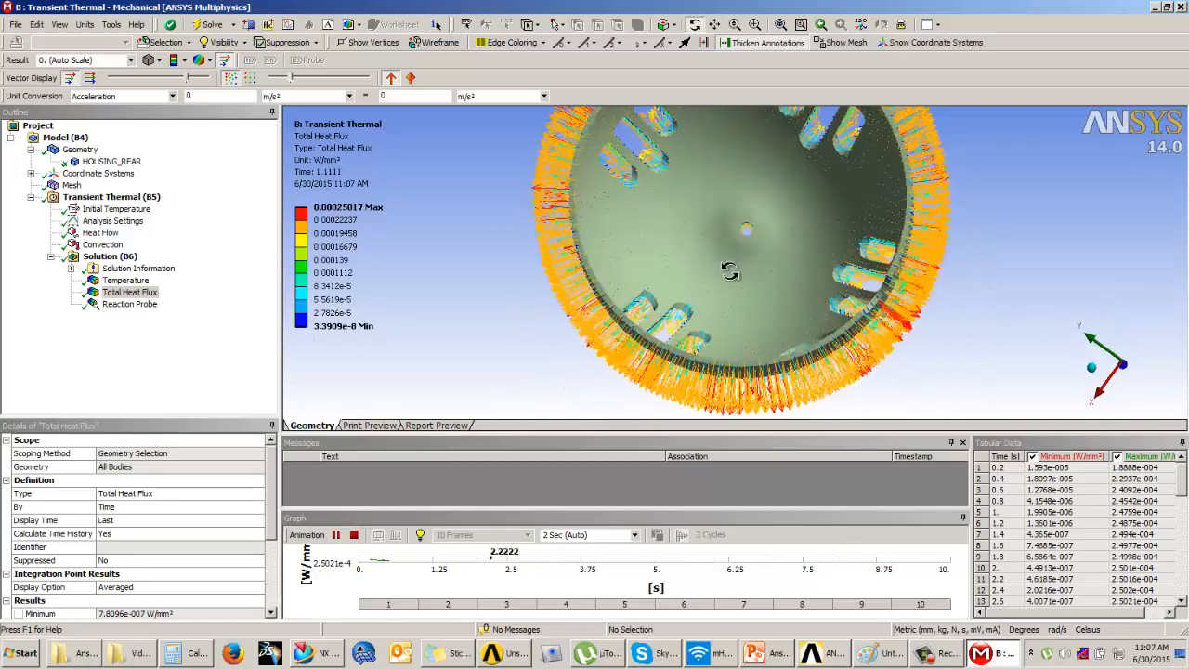
left_click(355, 535)
left_click_drag(484, 344, 969, 249)
scroll(898, 247, "down", 5)
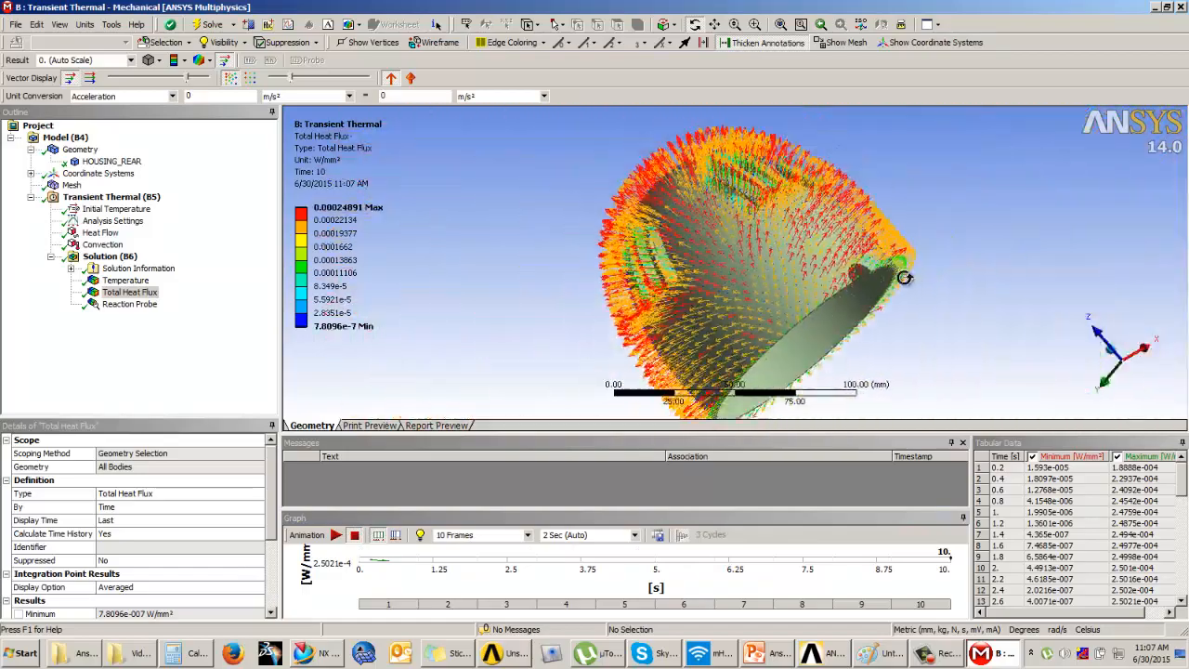
mouse_move(905, 275)
middle_mouse_down()
mouse_move(893, 278)
mouse_move(905, 294)
middle_mouse_up()
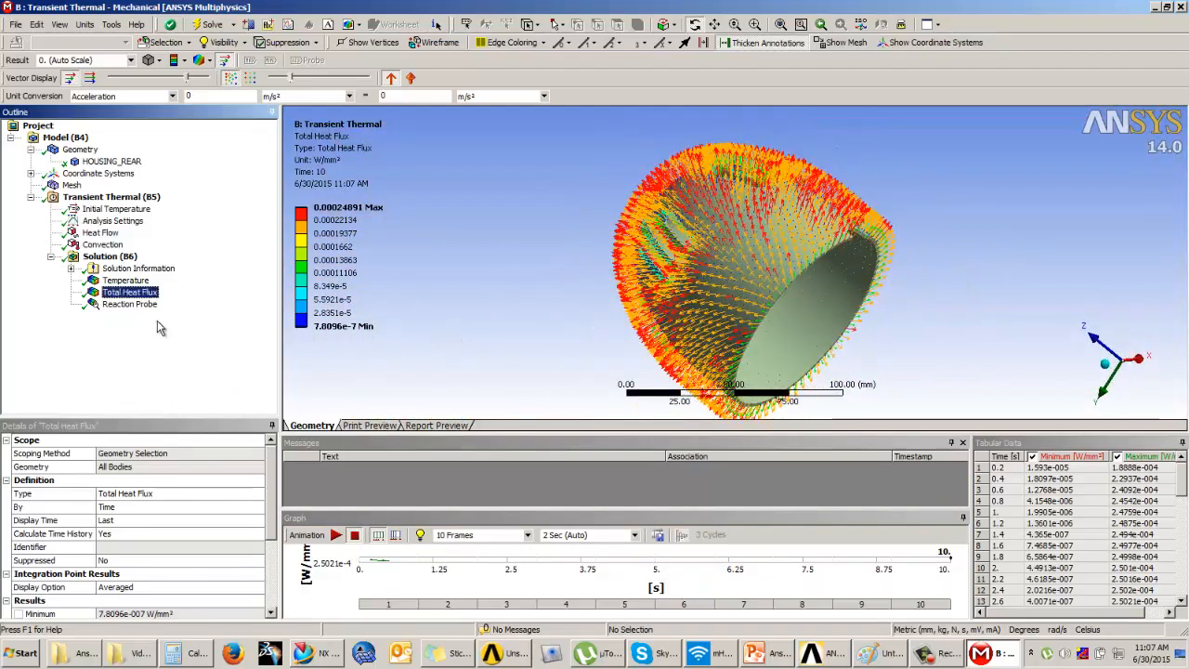
Review the Reaction Probe's tabular heat values across the time steps
left_click(127, 280)
left_click(130, 287)
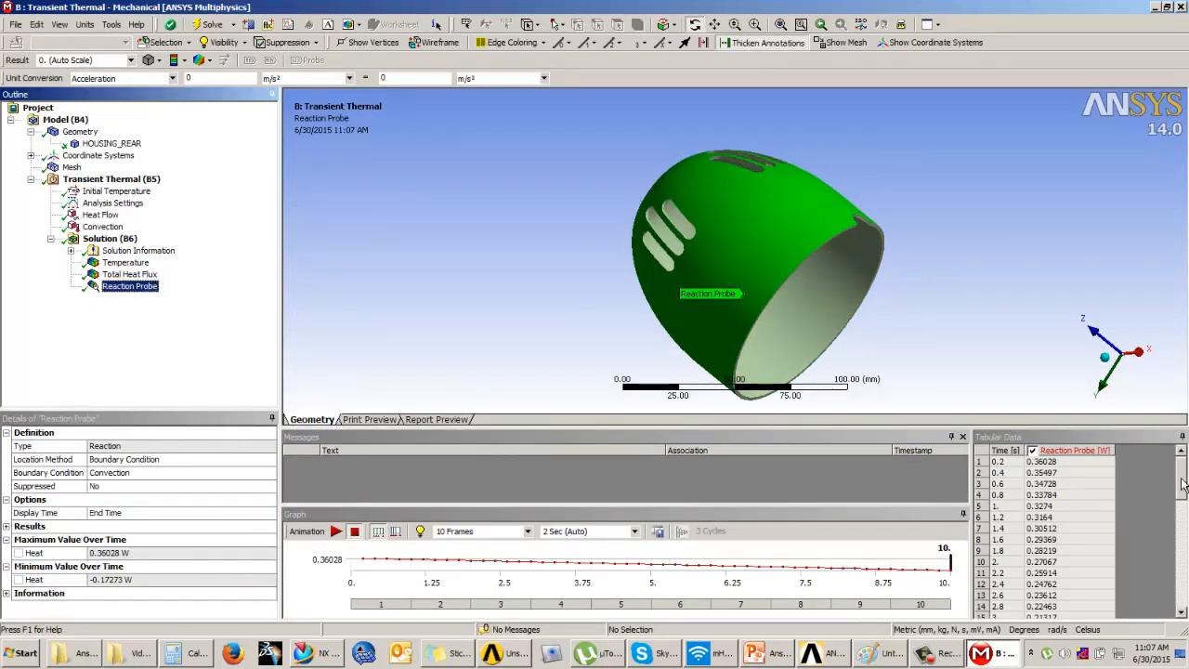
left_click_drag(1183, 483, 978, 564)
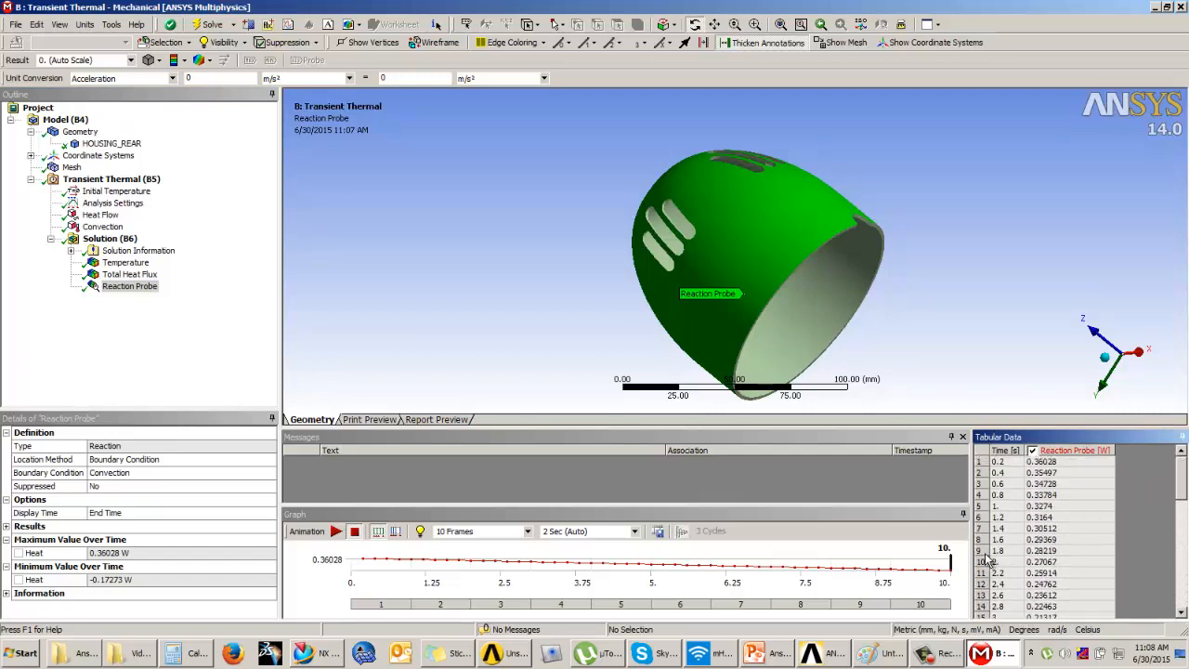
Retrieve the Reaction Probe result at 1.8 s from the tabular data
left_click(1000, 551)
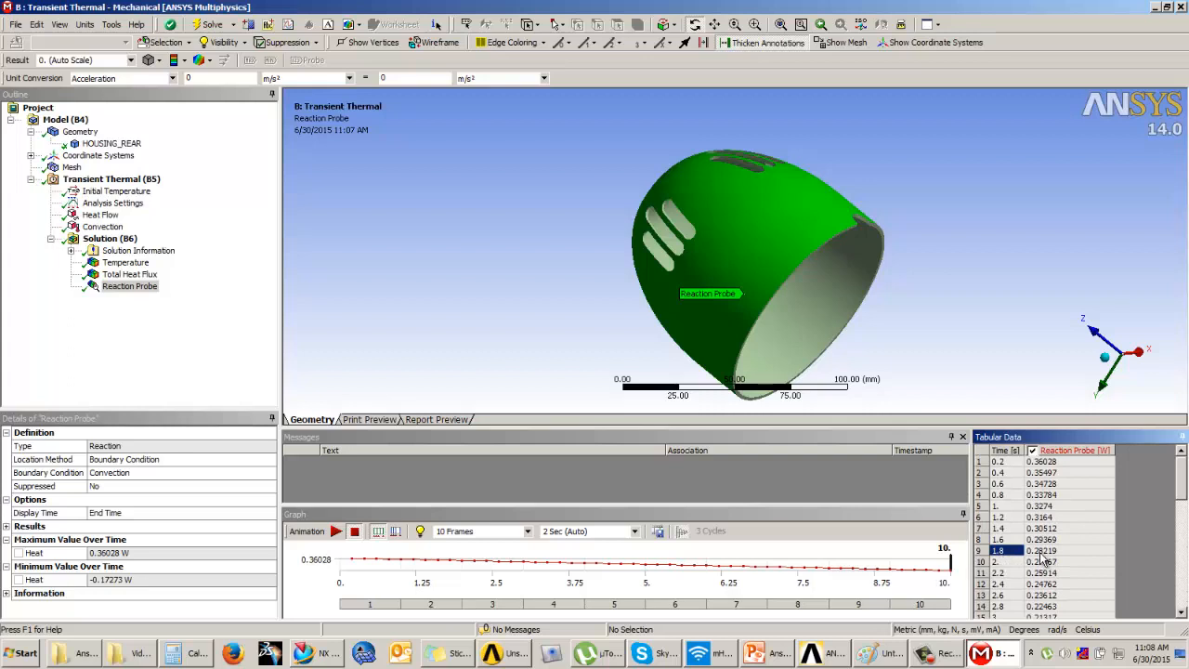
right_click(1044, 556)
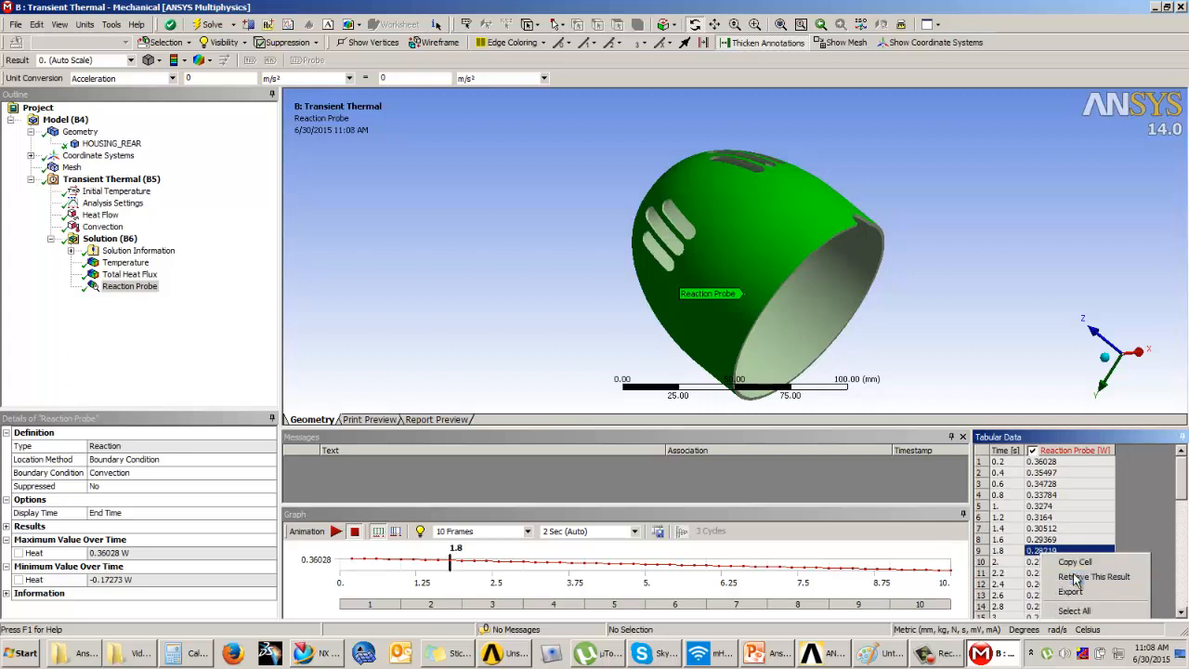
left_click(1085, 578)
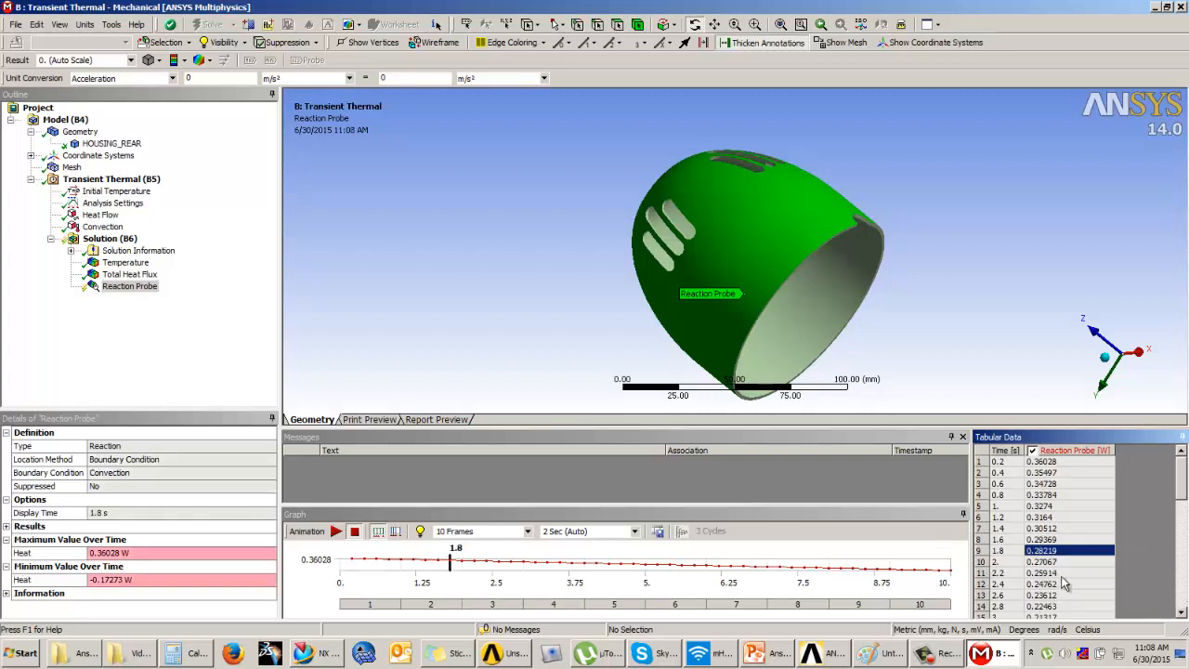
Show the Temperature result and retrieve its distribution at 2.4 s from the tabular data
left_click(122, 263)
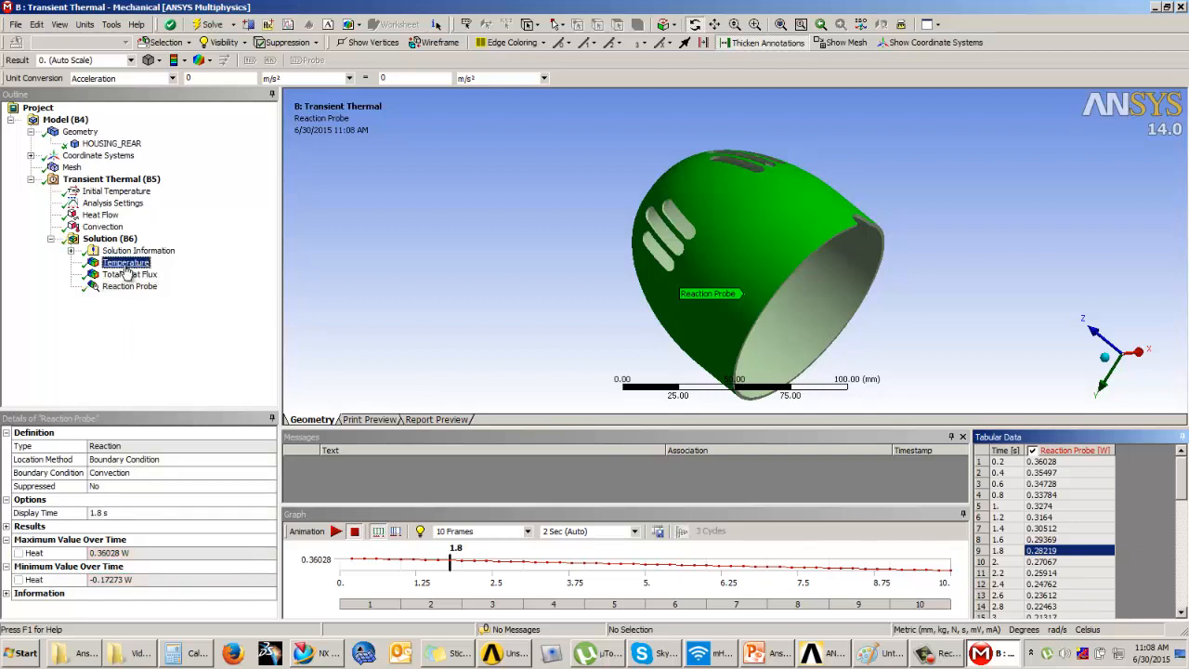
left_click_drag(584, 240, 545, 210)
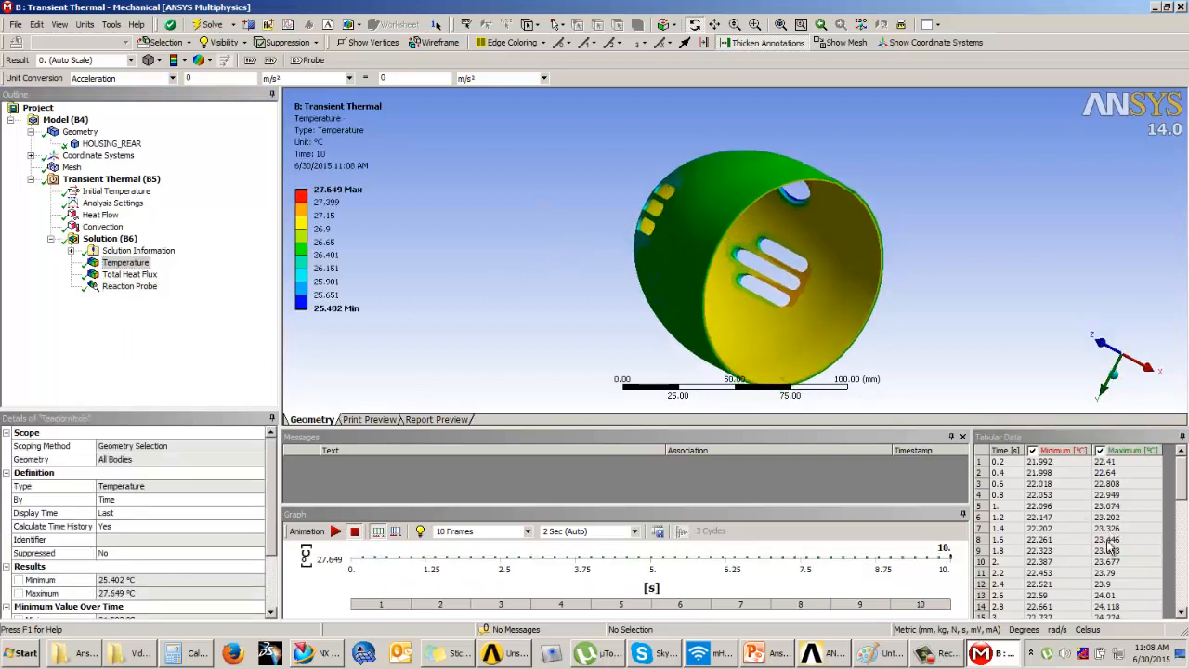
left_click(1049, 585)
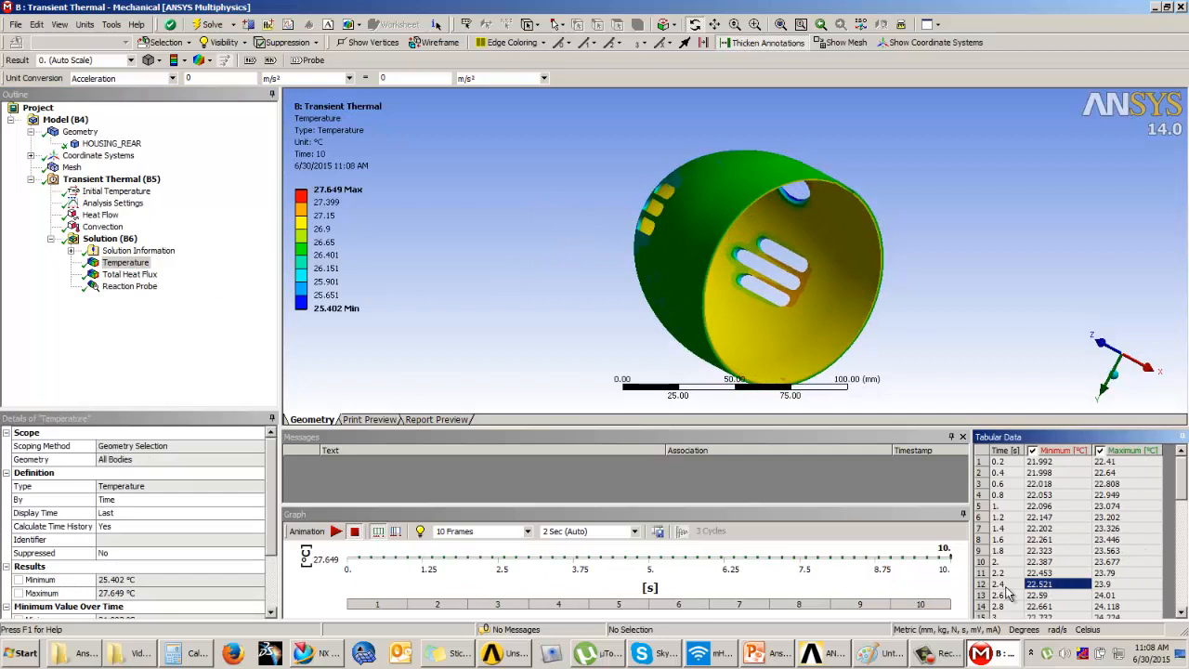
left_click(1003, 586)
right_click(1006, 592)
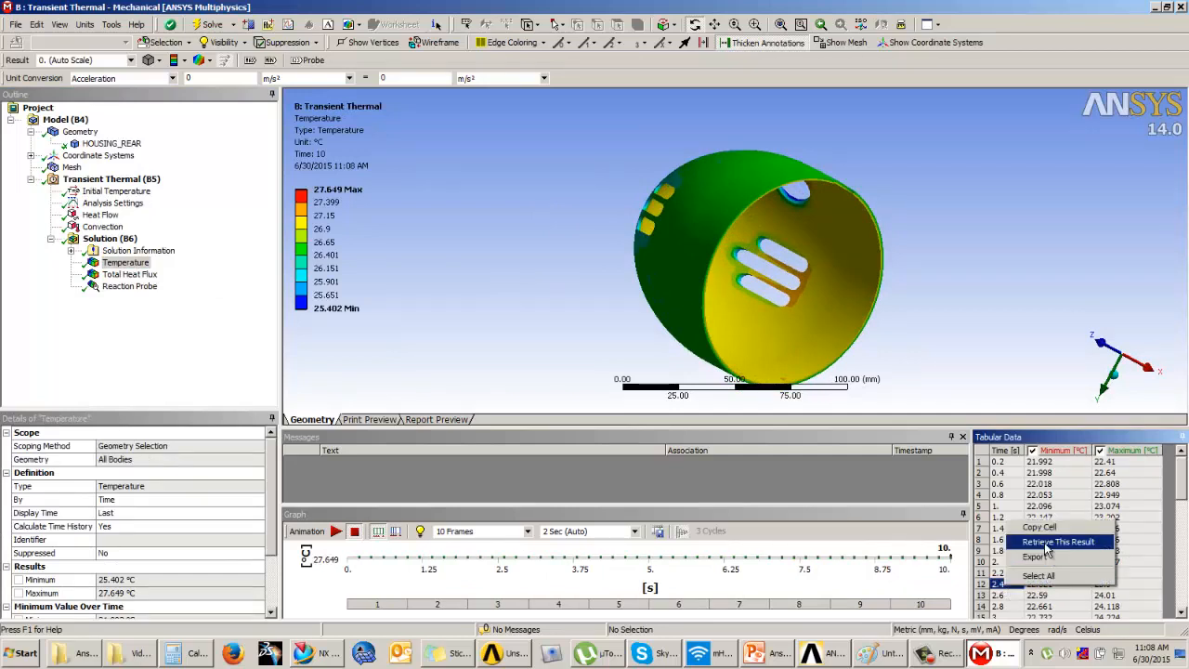
left_click(1046, 546)
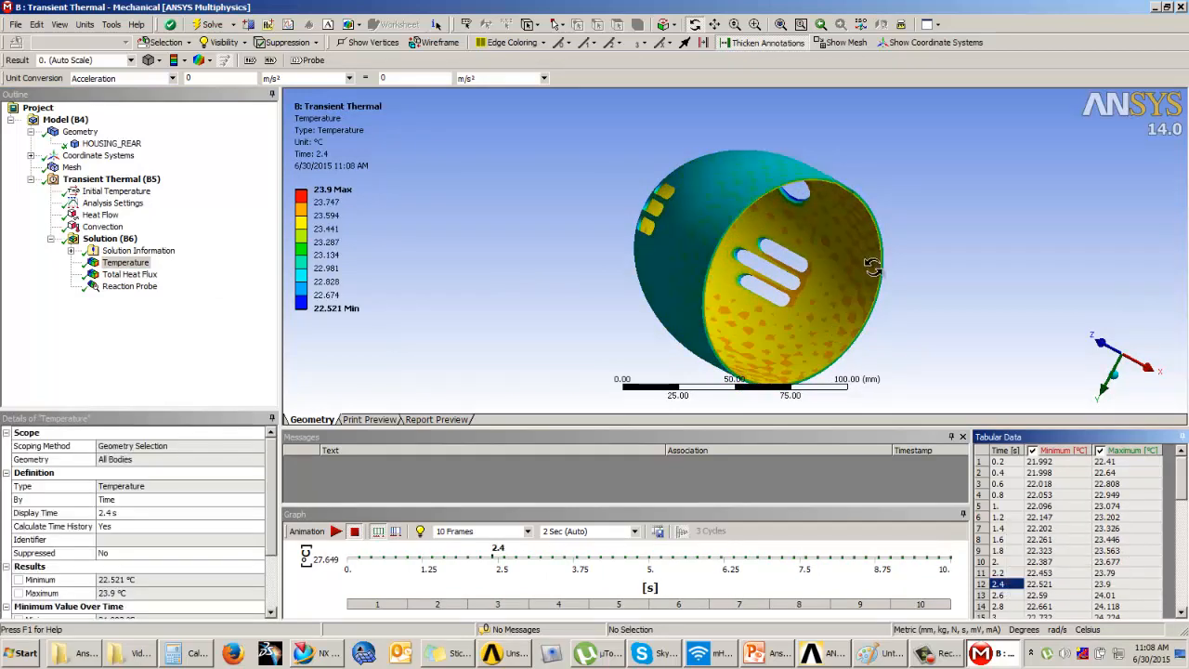
Retrieve the Temperature result at 1 s and inspect the distribution and maximum value for that time
middle_click_drag(876, 269, 889, 384)
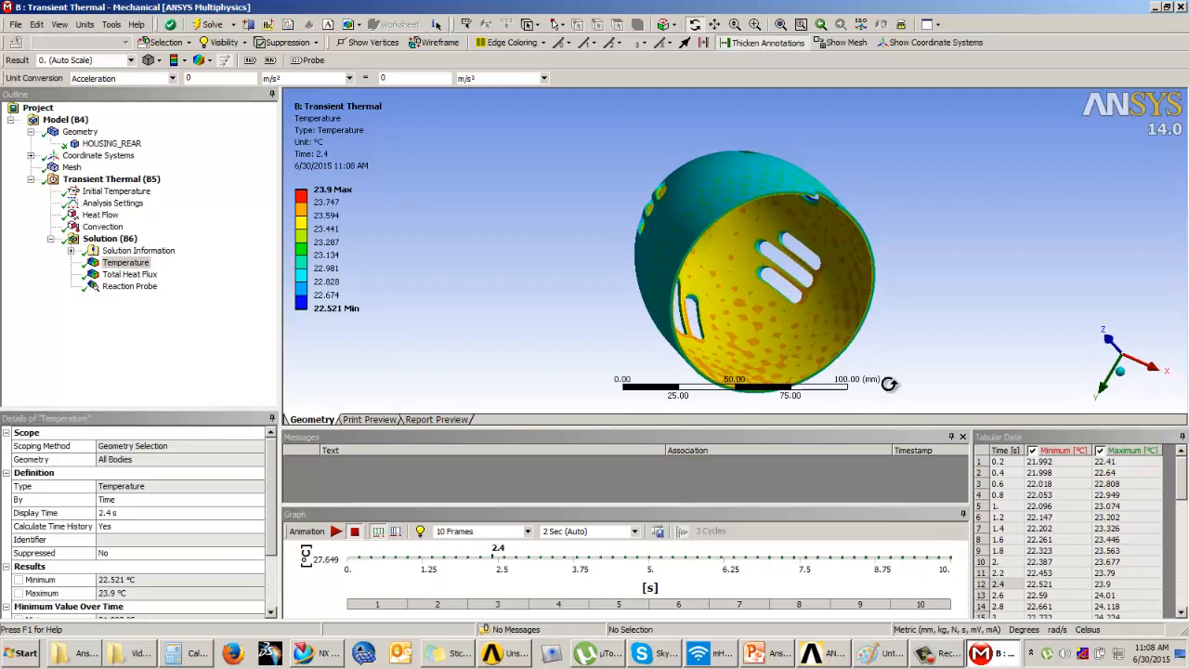
left_click(1002, 506)
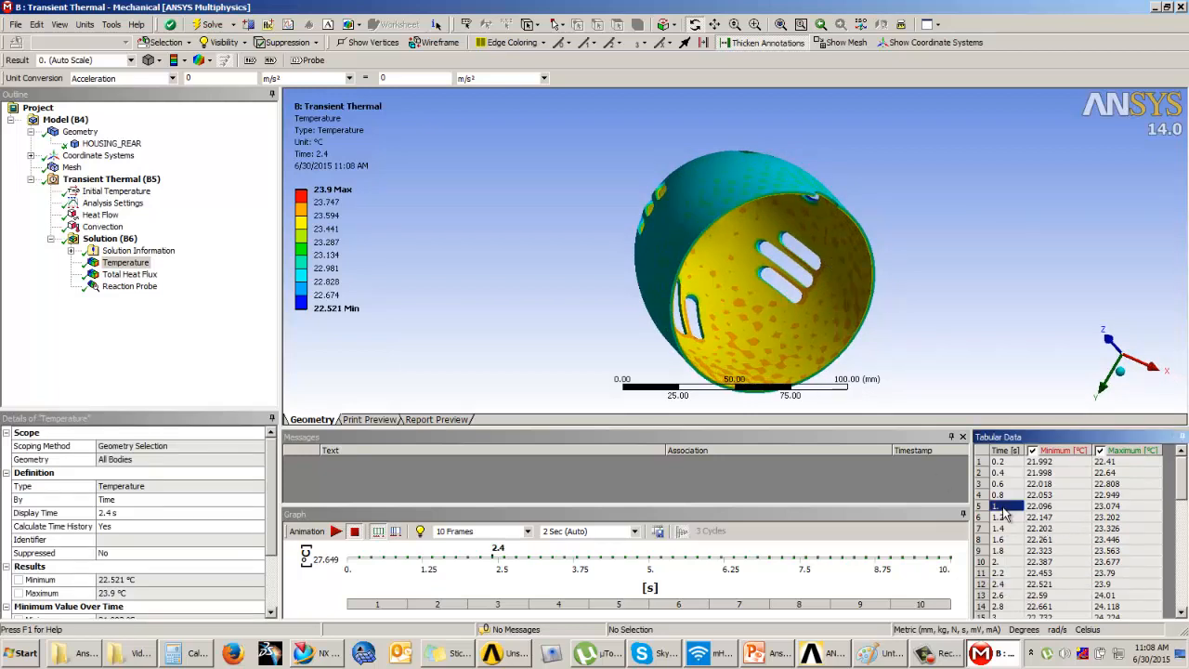
right_click(1004, 510)
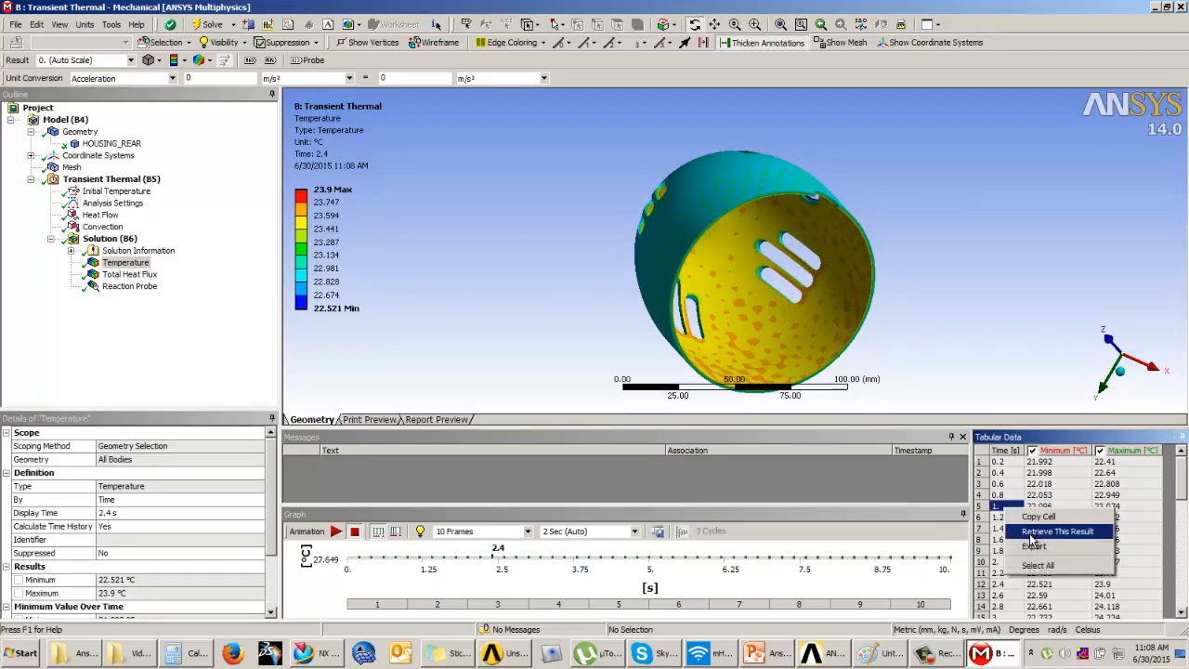
left_click(1031, 533)
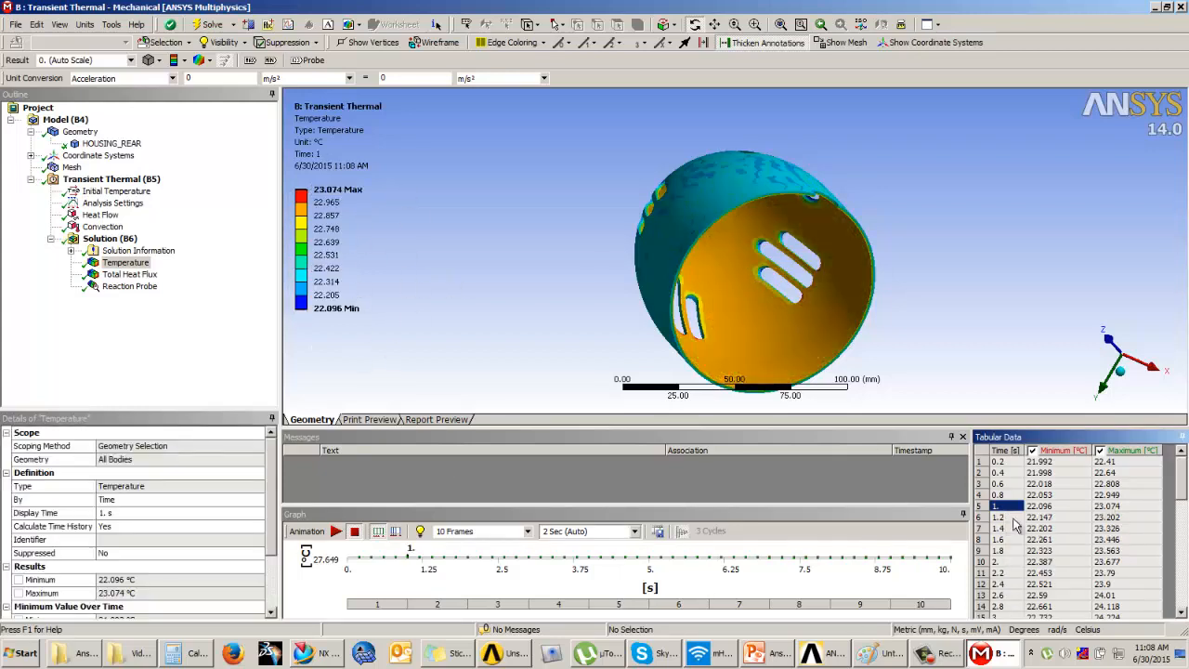
left_click(1075, 510)
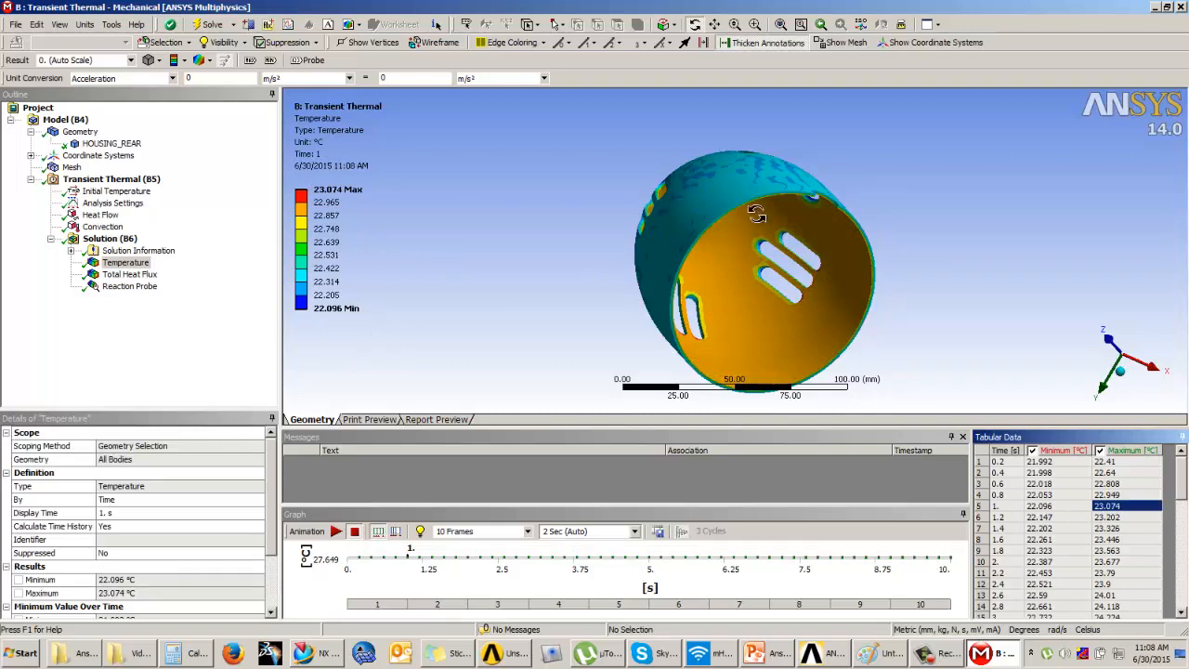
middle_click_drag(694, 244, 844, 165)
scroll(840, 165, "up", 1)
Display the Heat Flow load and inspect the inner housing faces it is applied to
left_click(108, 216)
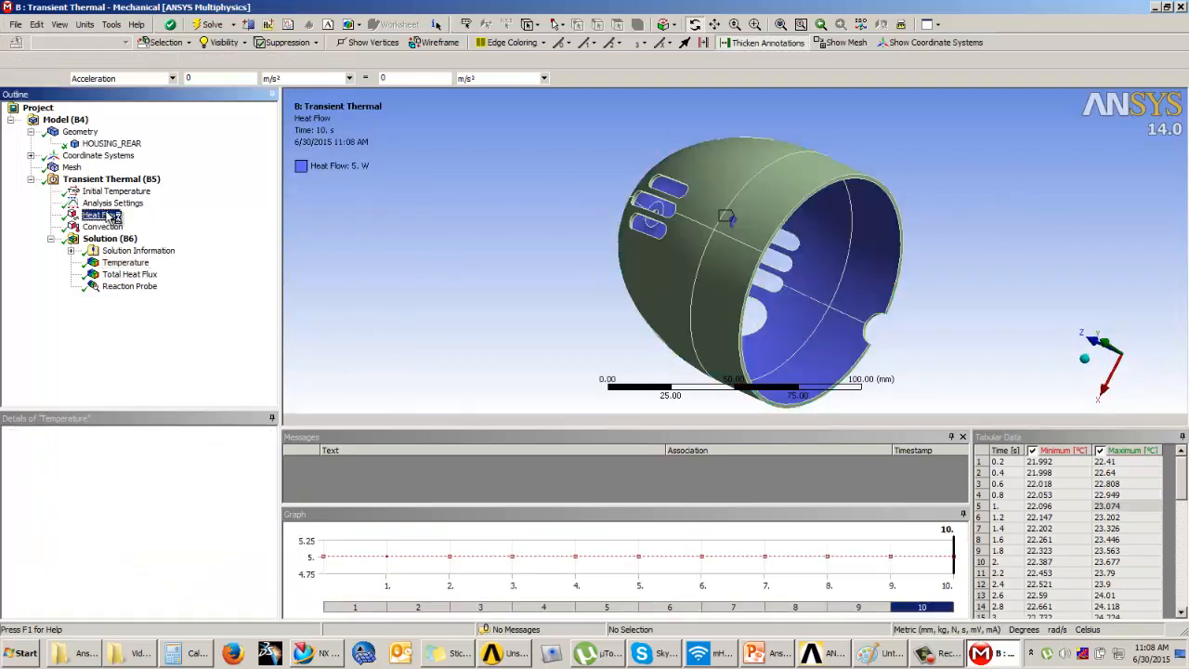
left_click(894, 270)
scroll(895, 277, "up", 3)
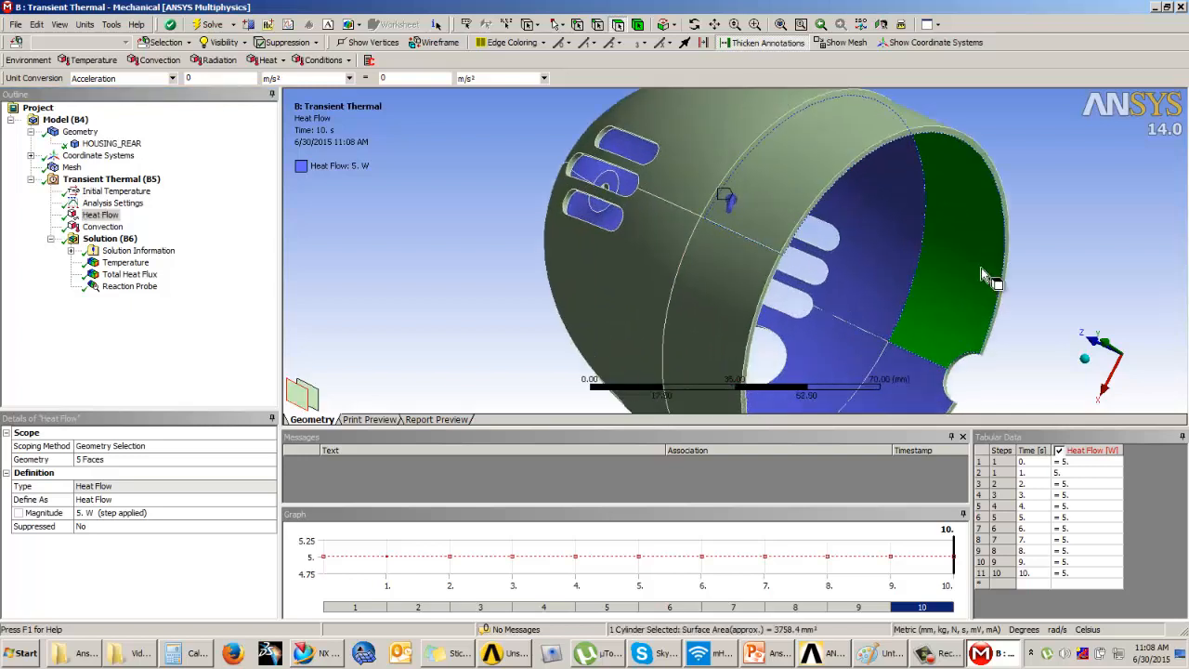
Set the Heat Flow load to 1.2 W at 0 s and 1.8 W at 1 s in its tabular data
scroll(896, 279, "down", 4)
middle_click_drag(894, 292, 796, 226, "ctrl")
left_click(864, 248)
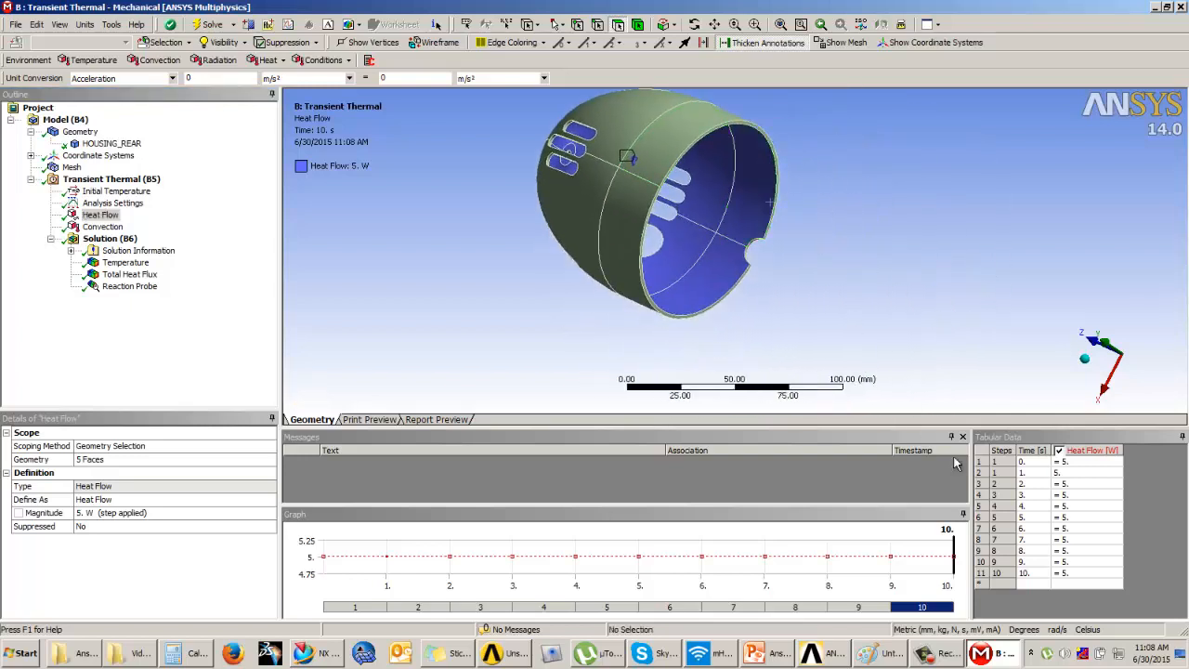
left_click(1068, 472)
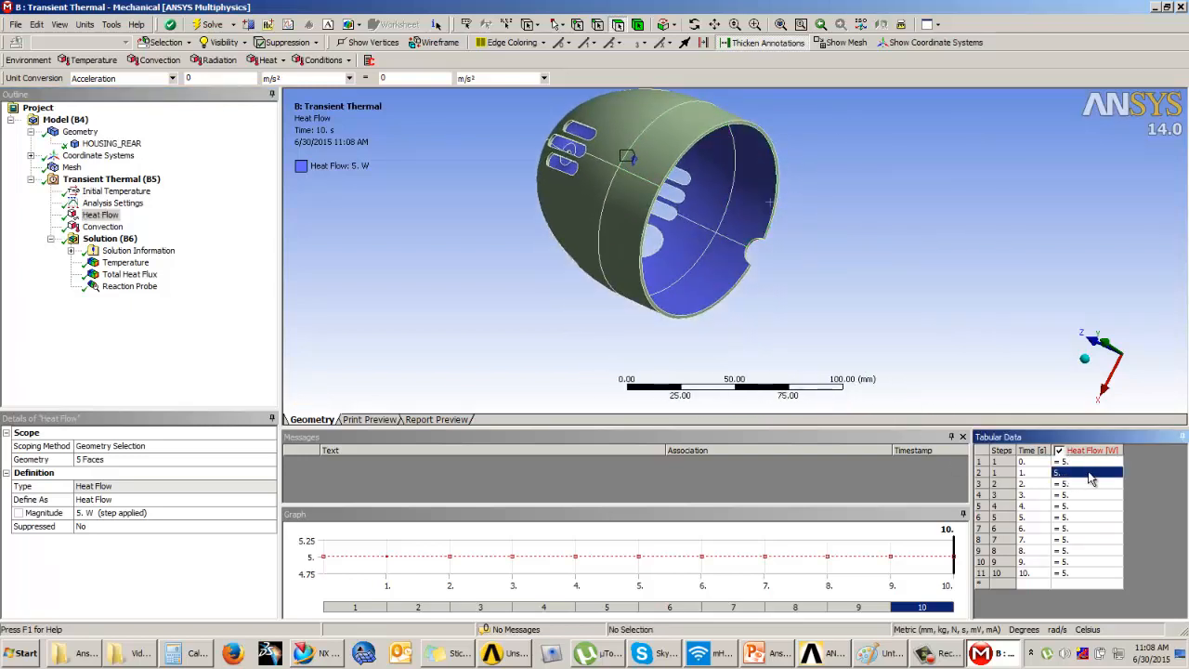
key("Up")
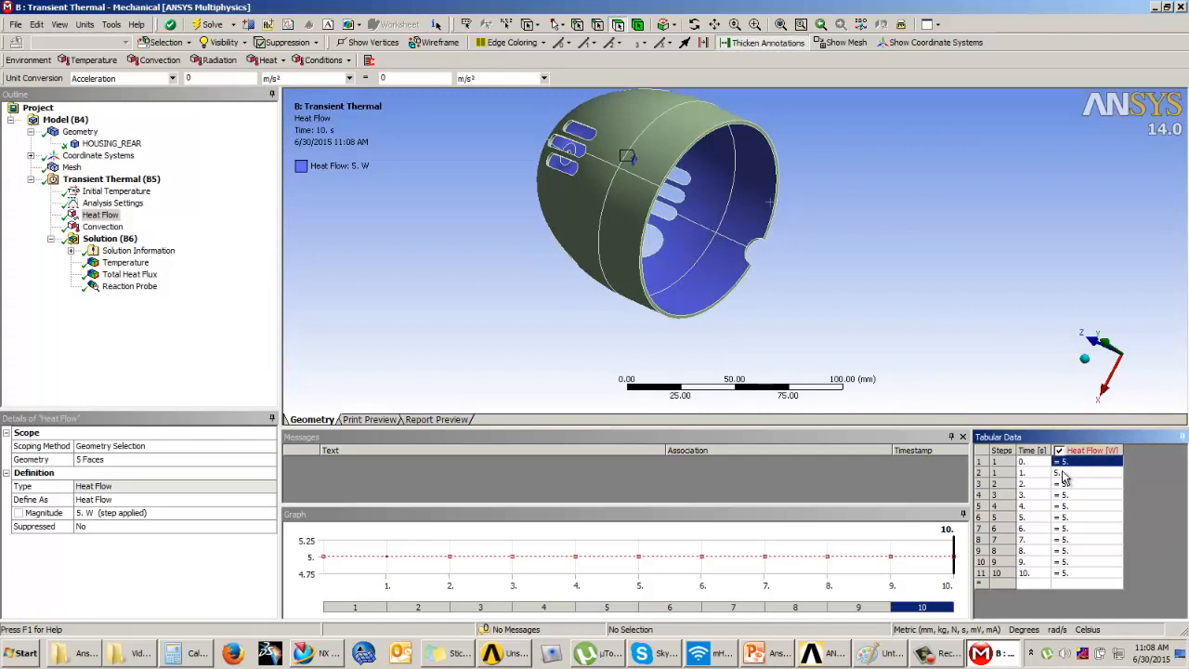
type("1.2")
key("Return")
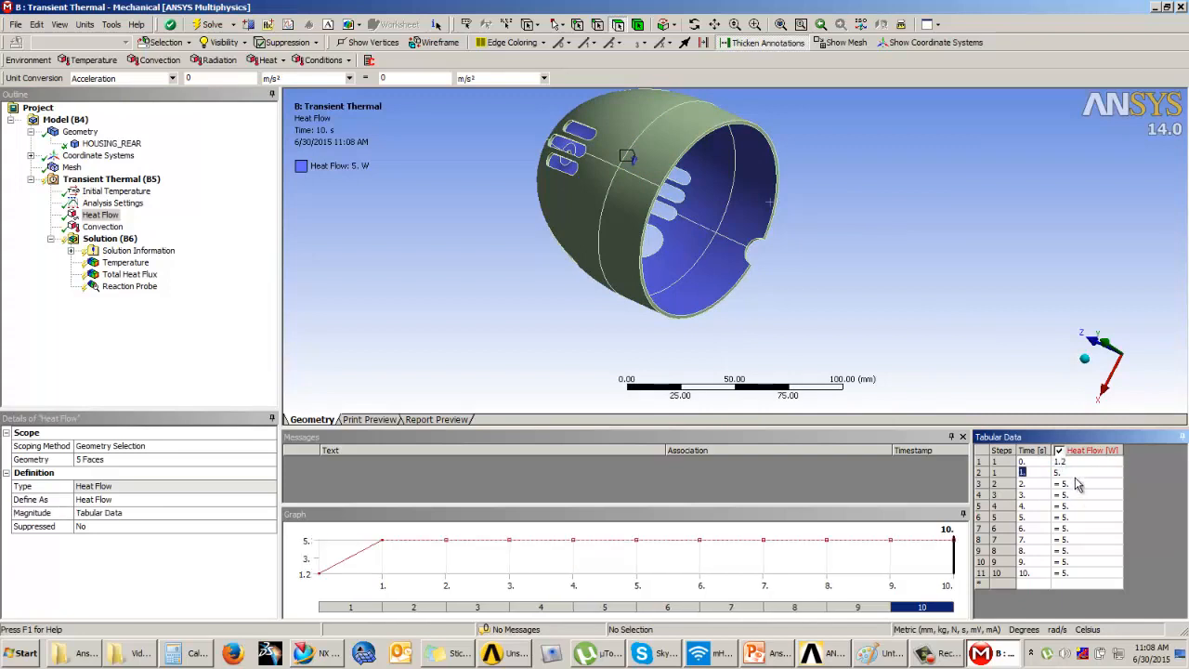
left_click(1073, 473)
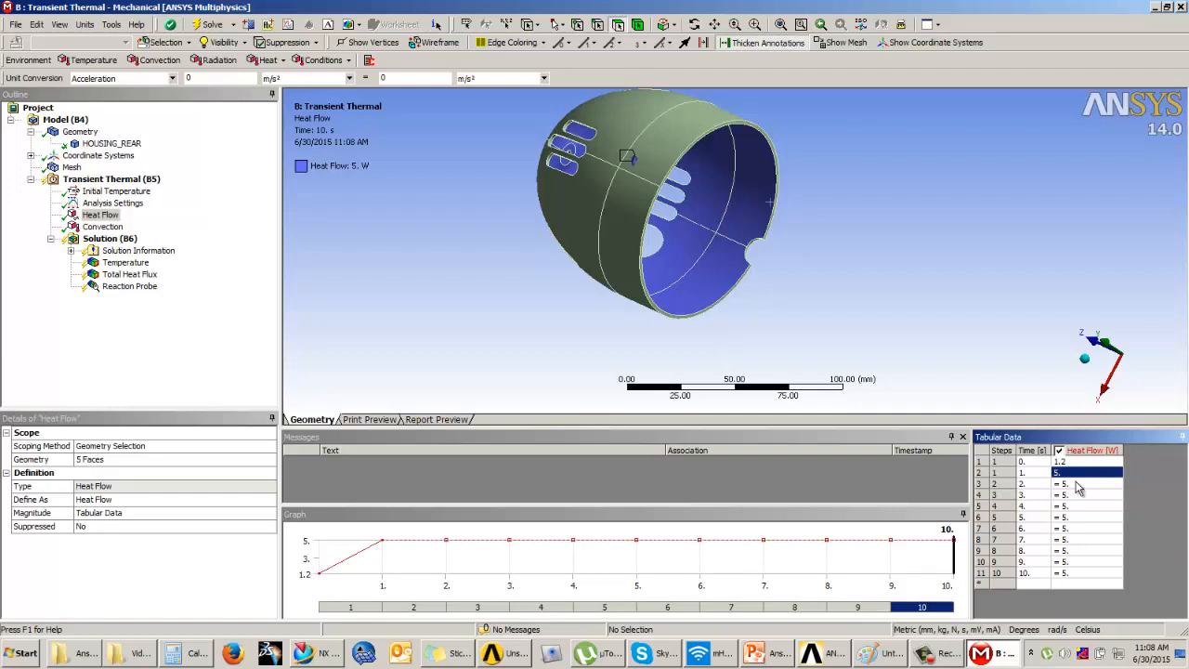
type("1.8")
key("Return")
Enter a heat flow of 2.2 W at 2 s and 2.5 W at 3 s
left_click(1077, 483)
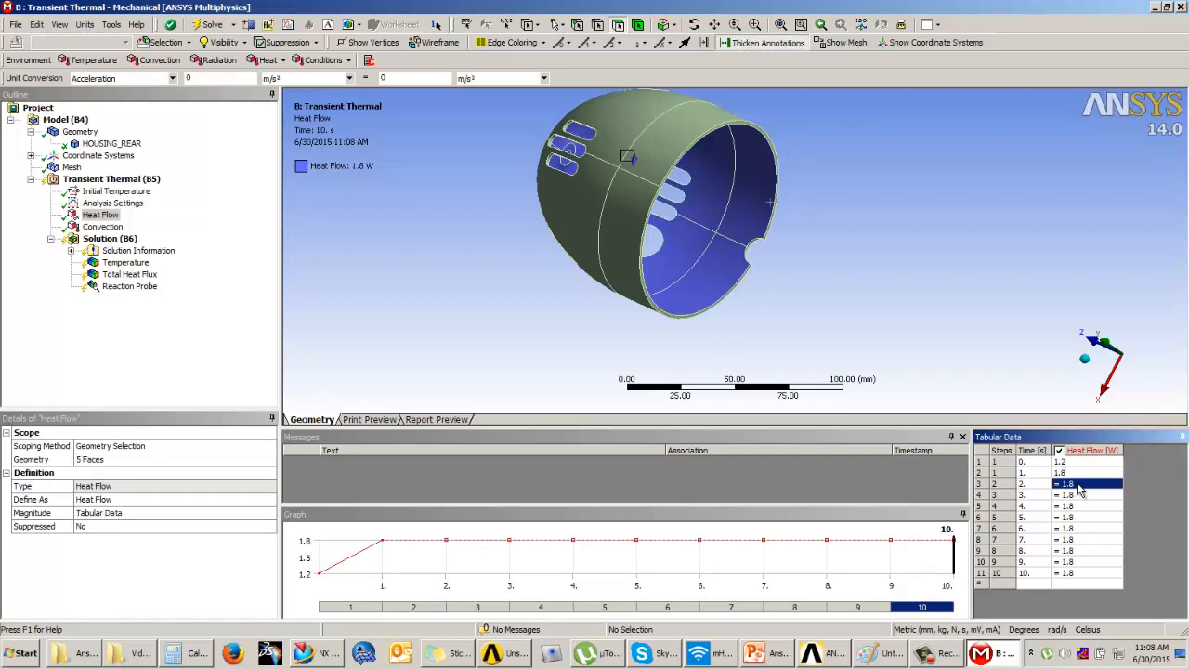
type("2.2")
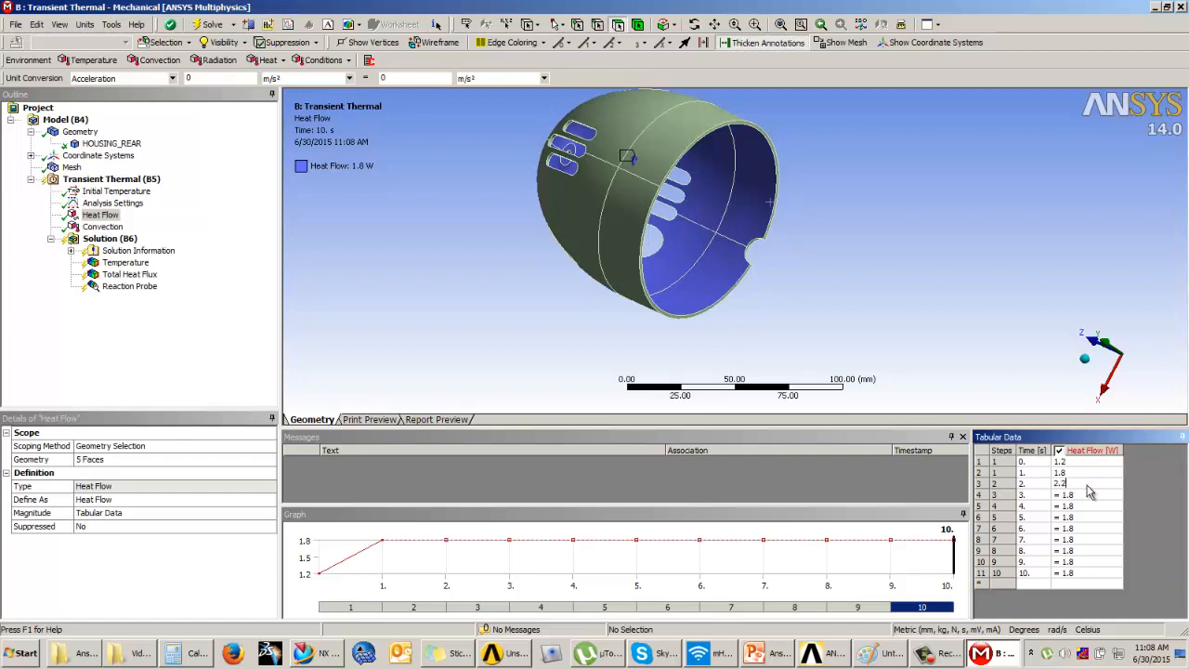
key("Return")
left_click(1083, 496)
type("2.")
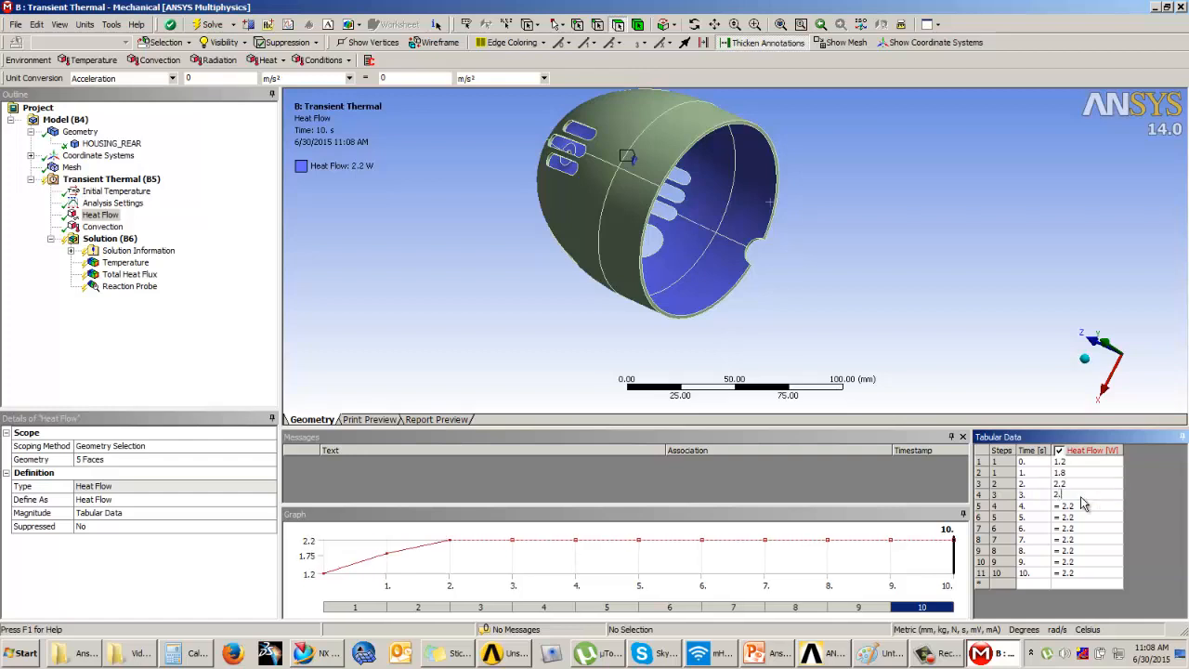
type("5")
key("Return")
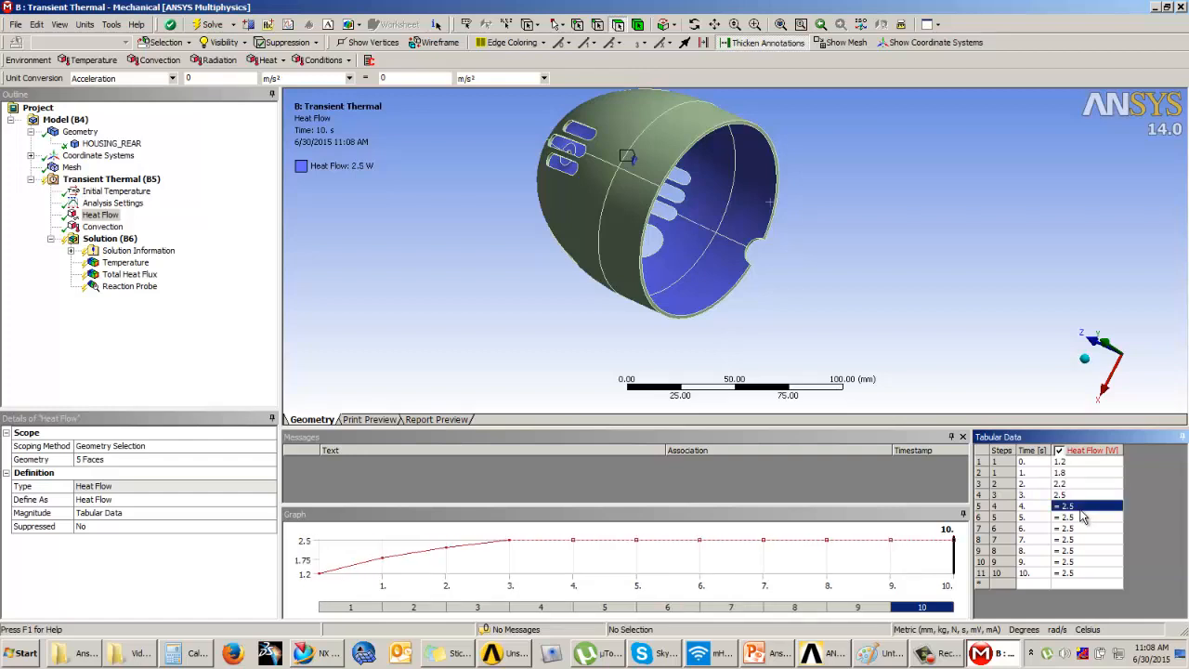
Enter a heat flow of 3.2 W at 4 s and 3.8 W at 5 s
type("3.2")
key("Return")
type("3.")
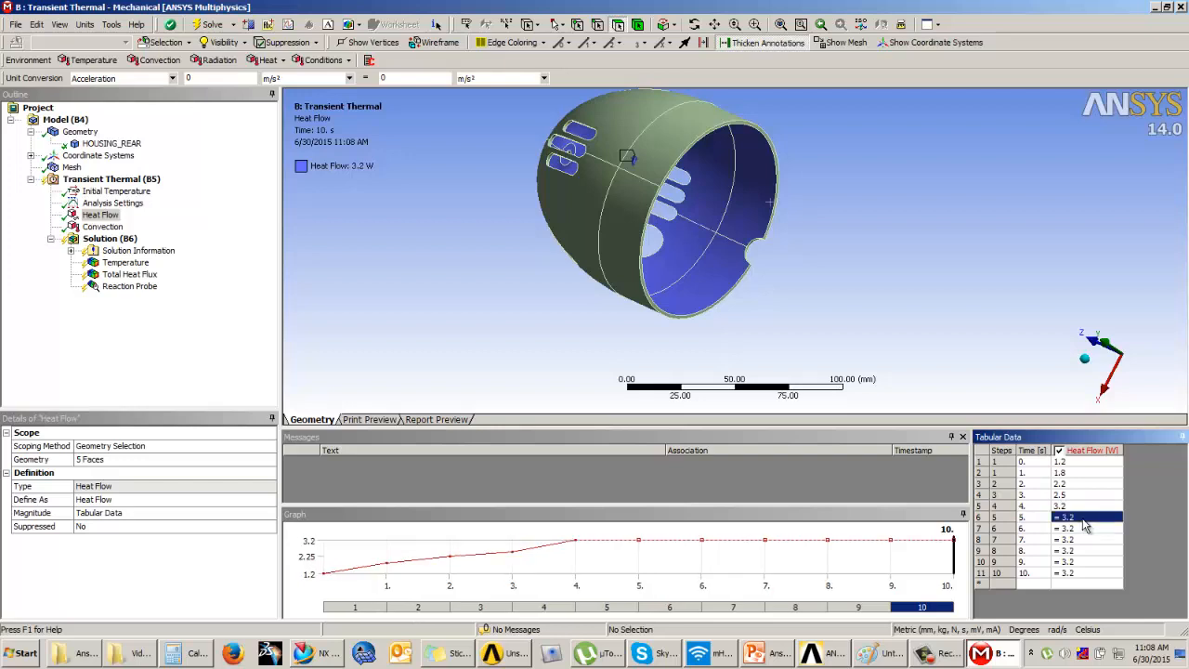
type("8")
key("Return")
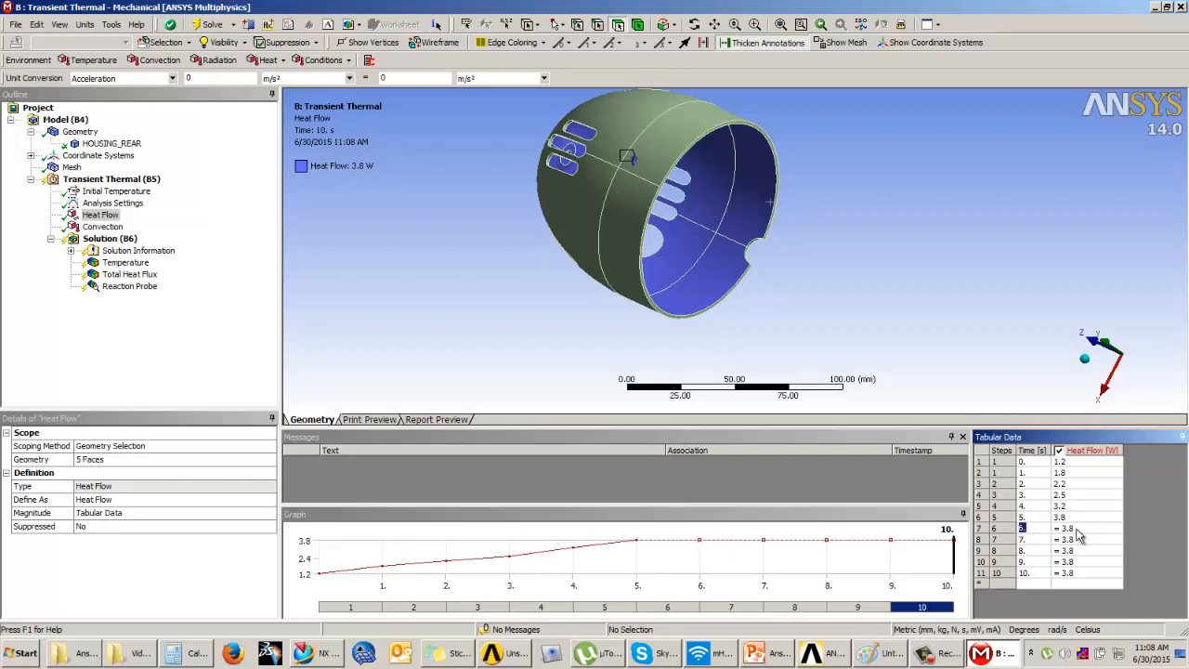
Enter a heat flow of 4 W at 6 s and 4.2 W at 7 s
type("4")
key("Return")
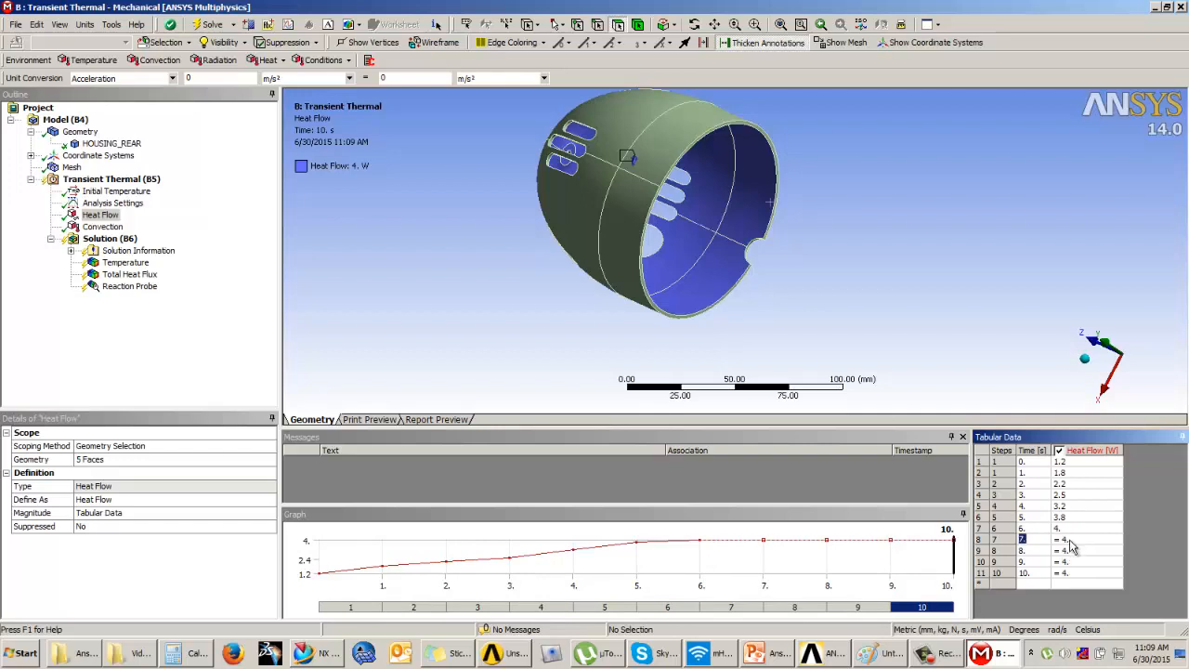
type("4.2")
key("Return")
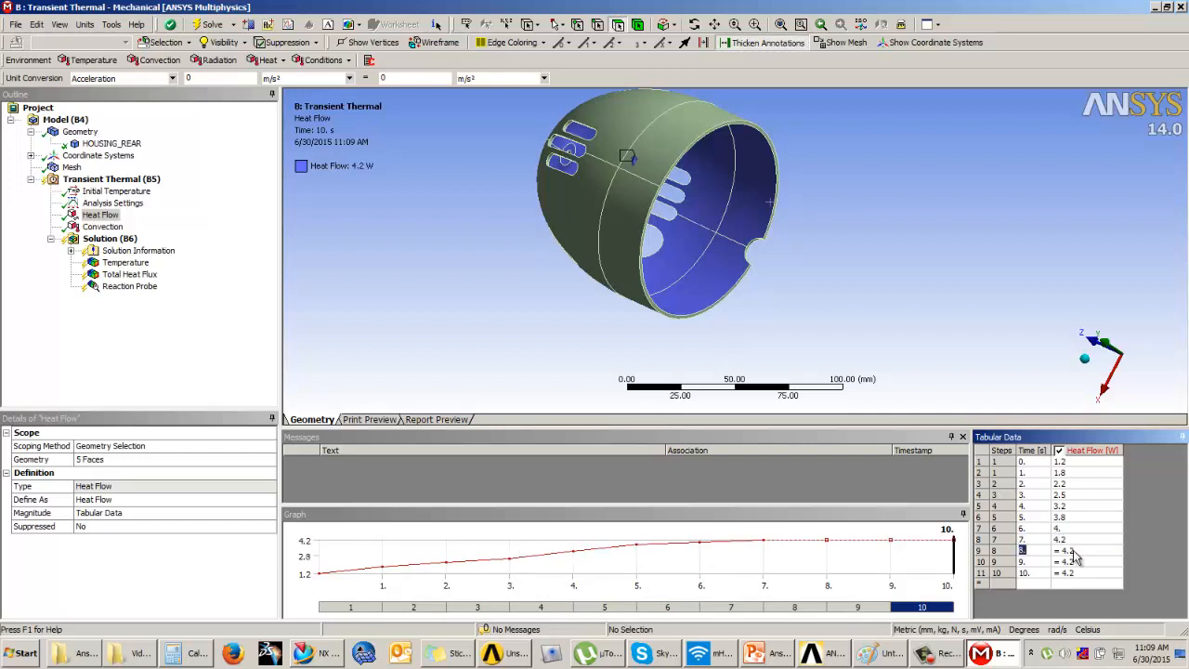
Enter a heat flow of 4.5 W at 8 s, 4.8 W at 9 s and 5 W at 10 s
type("4.5")
key("Return")
type("4")
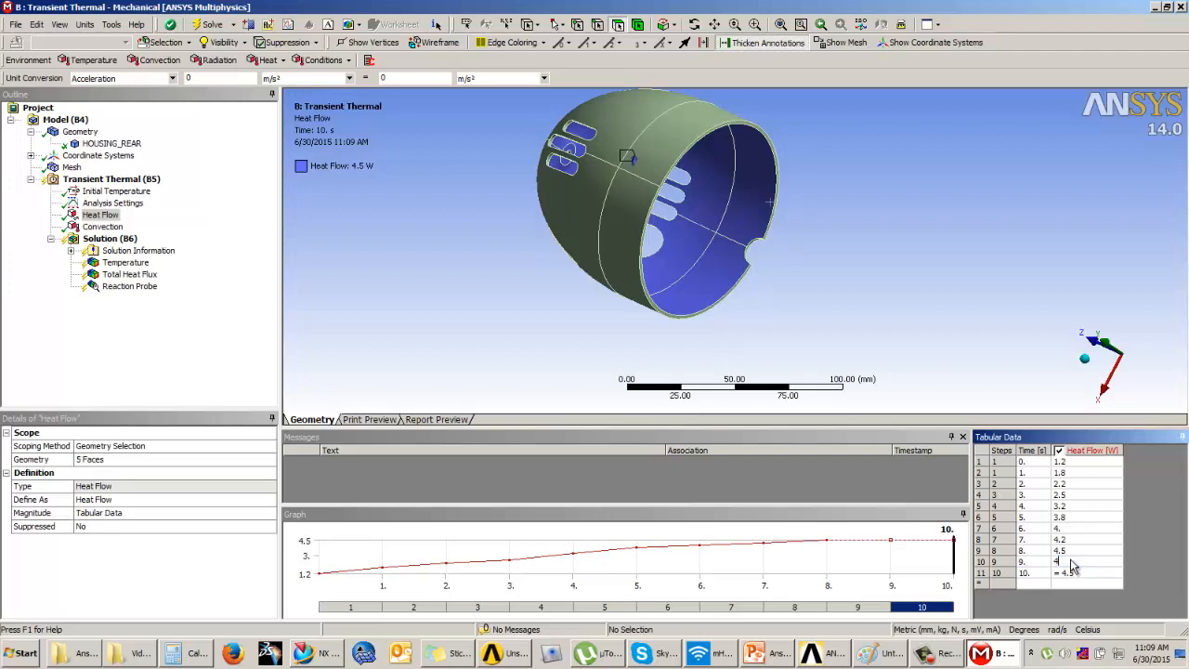
type(".8")
key("Return")
type("5.")
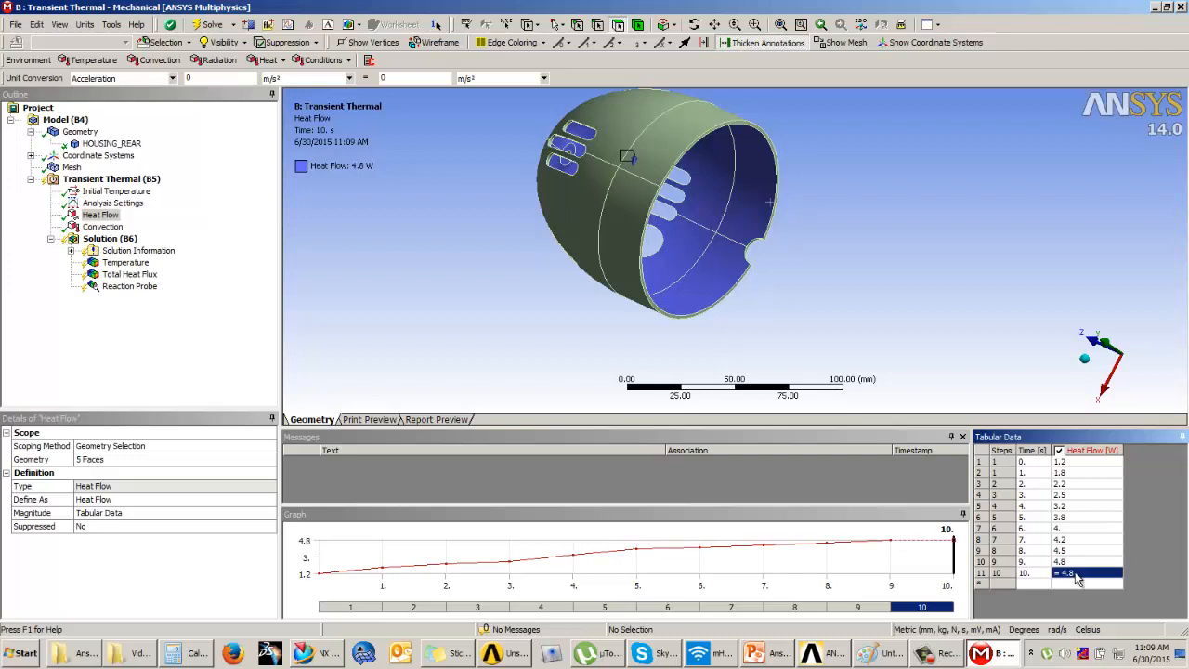
key("Return")
Review the time-dependent Heat Flow values row by row from 0 s to 7 s
left_click(1062, 464)
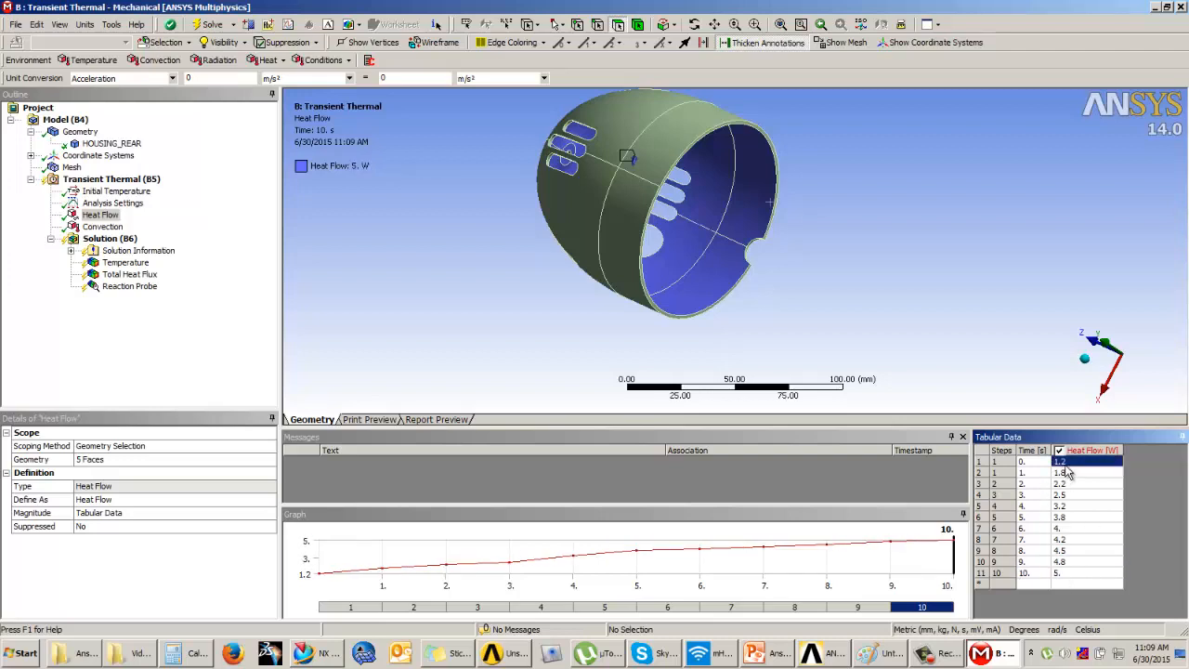
left_click(1064, 474)
left_click(1064, 485)
left_click(1064, 495)
left_click(1065, 507)
left_click(1064, 518)
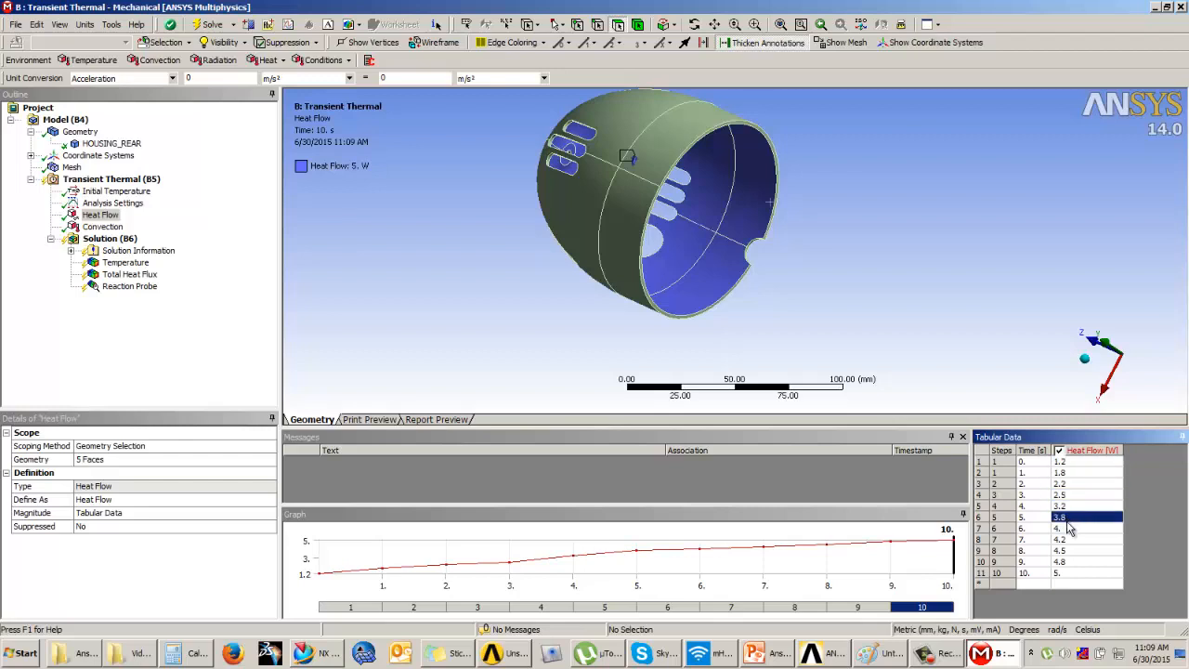
left_click(1064, 528)
left_click(1065, 540)
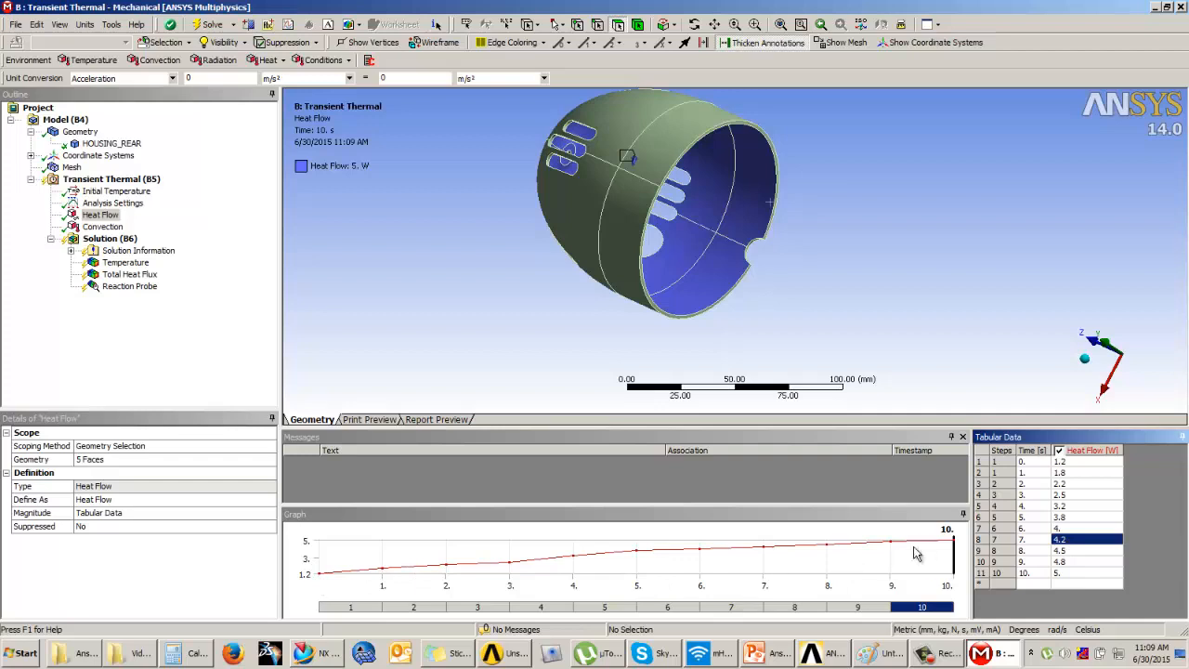
Solve the transient thermal analysis with the time-varying heat flow and display the Temperature result on the housing's inner and outer surfaces
right_click(112, 243)
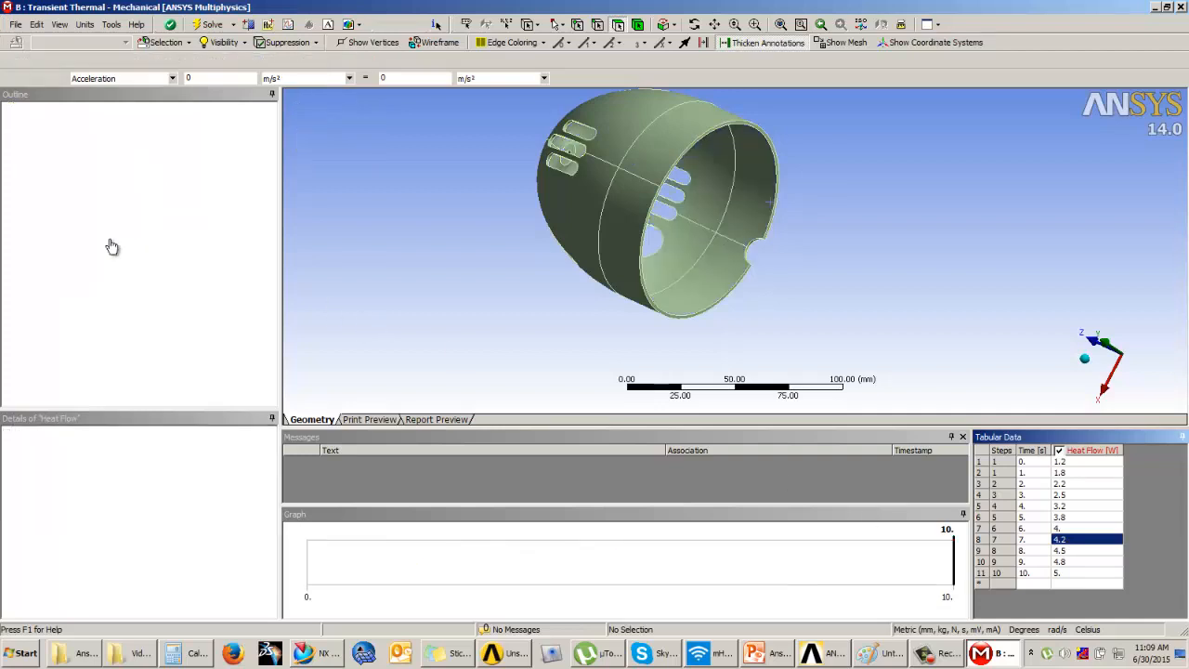
left_click(130, 270)
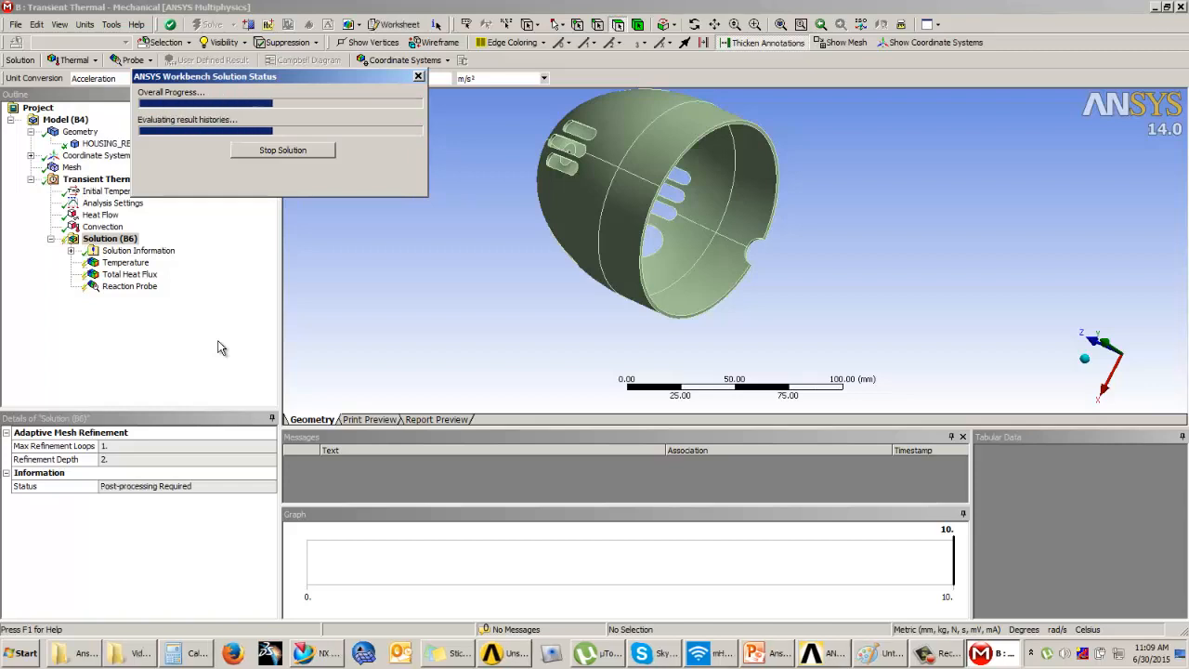
left_click(138, 264)
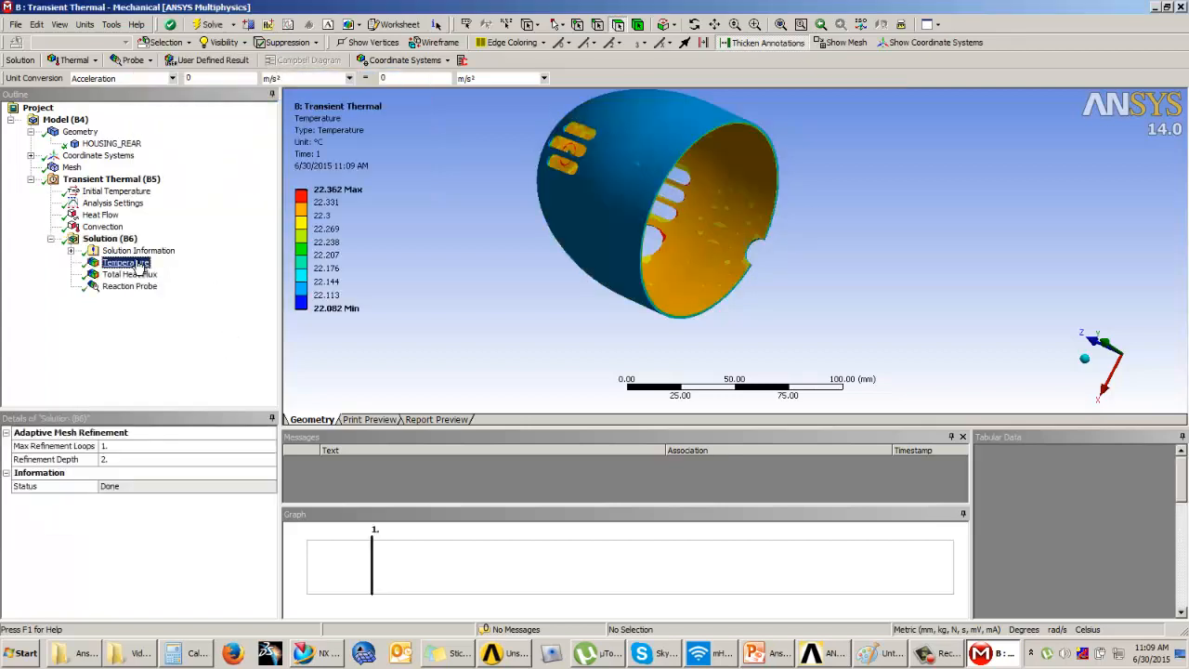
left_click_drag(545, 219, 393, 223)
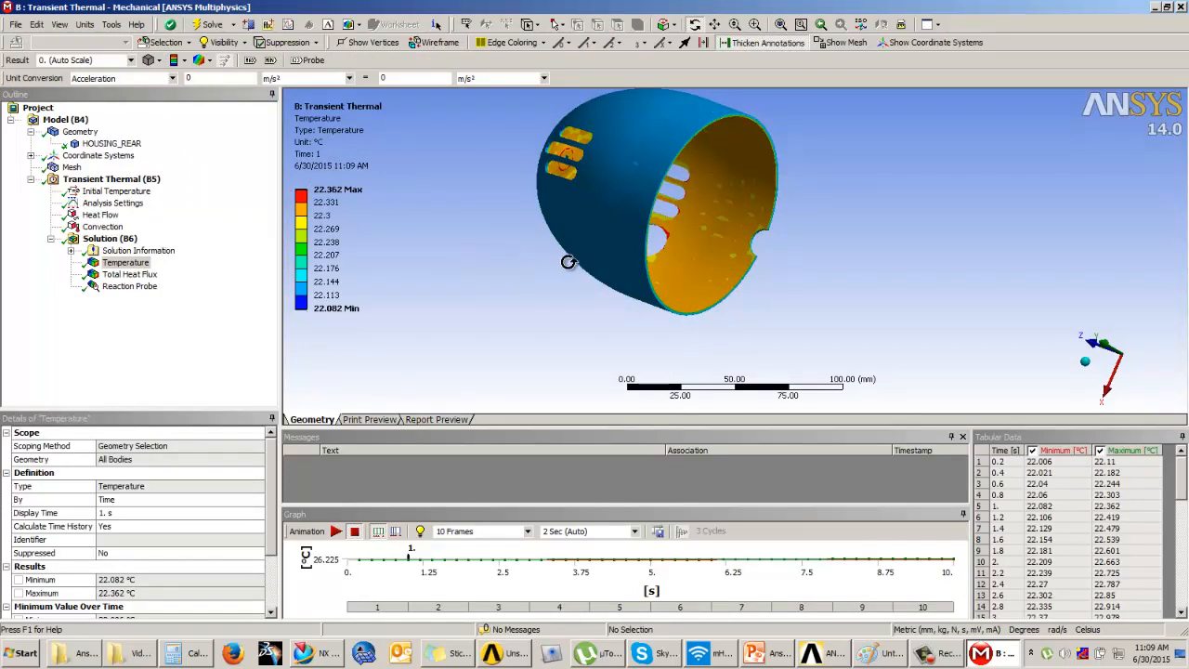
left_click_drag(568, 261, 531, 194)
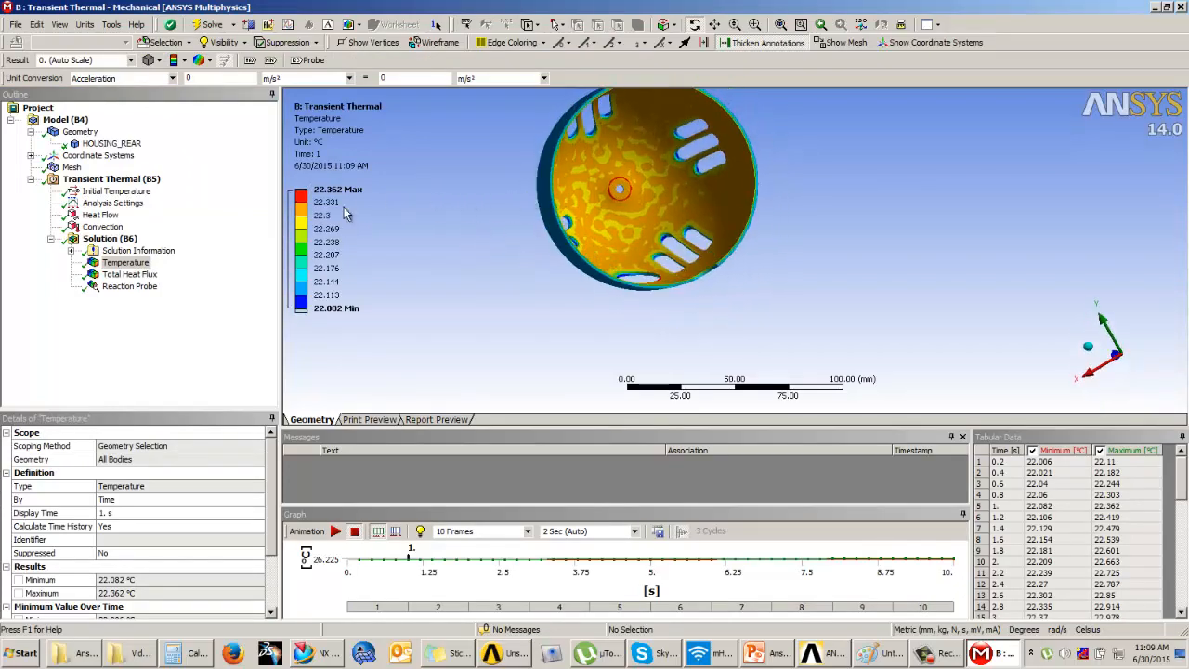
left_click_drag(398, 202, 706, 251)
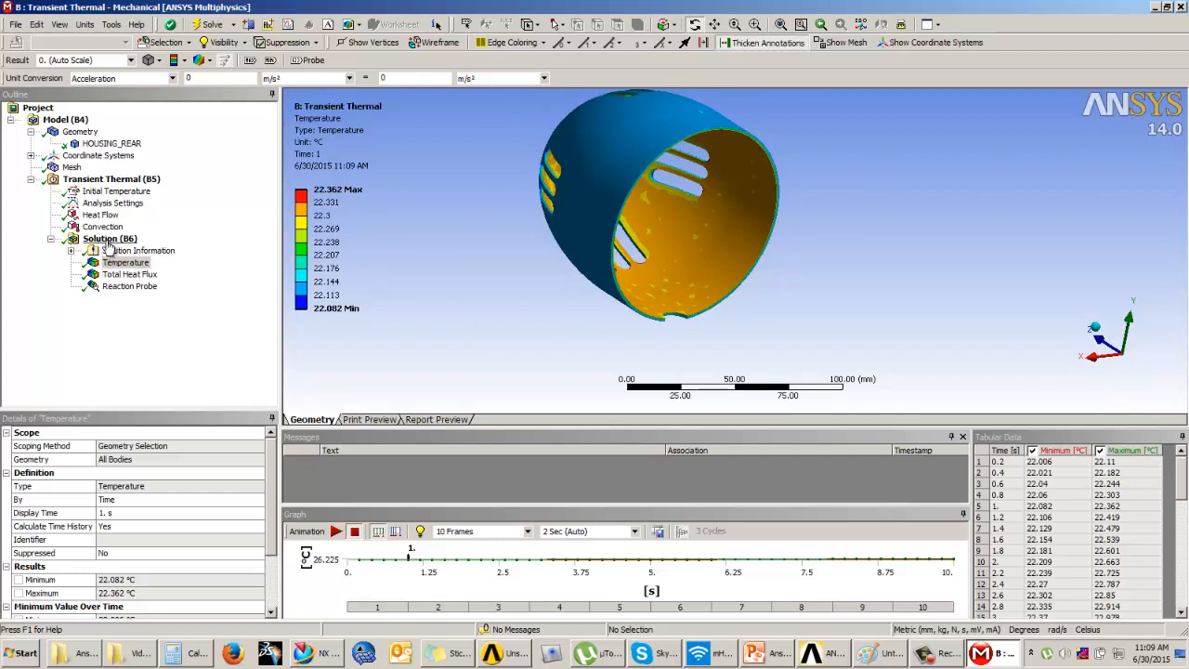
Check the Heat Flow table from 0 s to 10 s against the Temperature result
left_click(101, 215)
left_click(1063, 462)
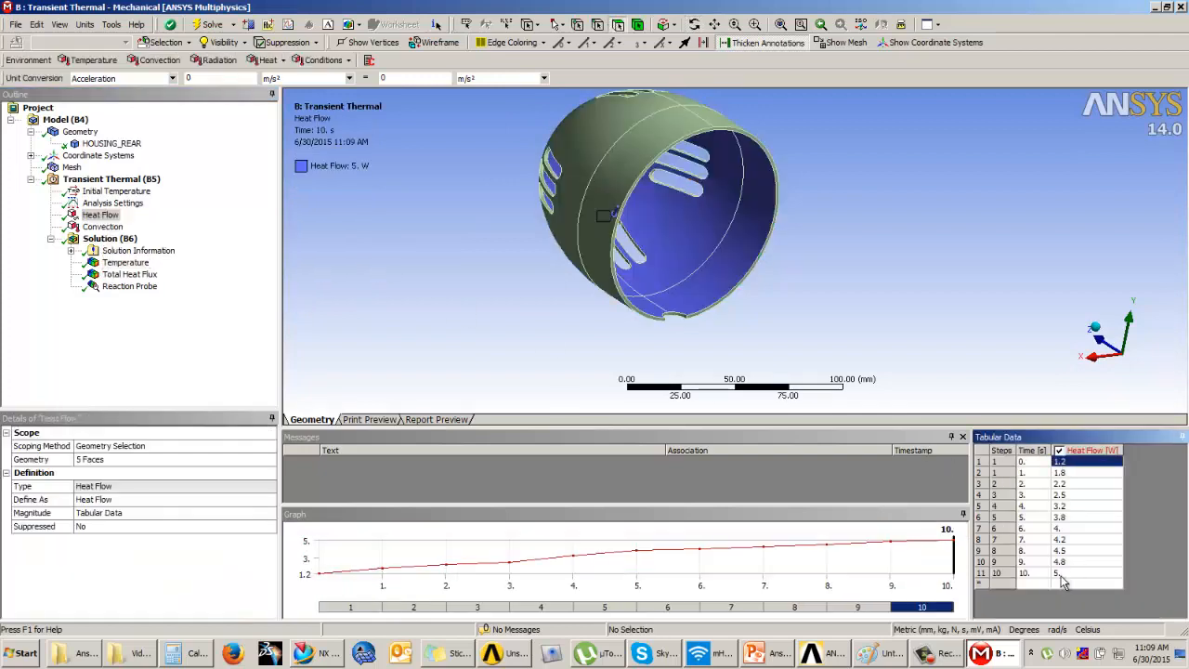
left_click(126, 262)
left_click(496, 230)
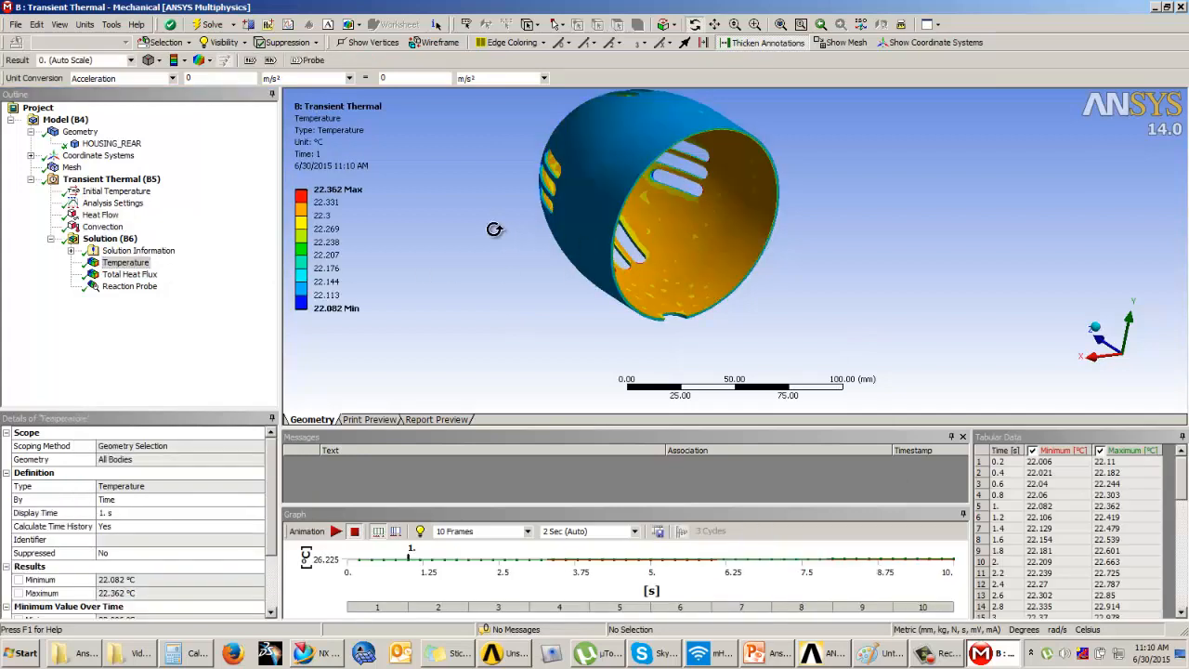
mouse_move(582, 218)
left_mouse_down()
mouse_move(510, 191)
mouse_move(614, 233)
mouse_move(635, 224)
mouse_move(594, 205)
left_mouse_up()
scroll(634, 224, "up", 2)
scroll(641, 226, "down", 3)
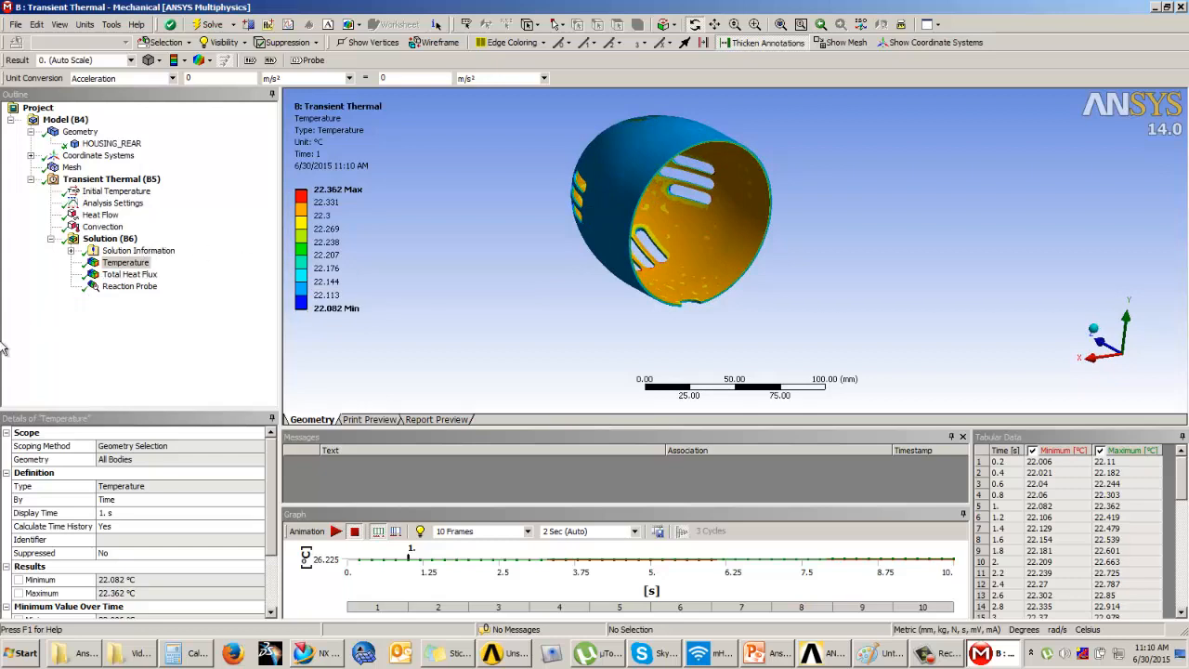
Examine the temperature distribution at 1 s around the housing's outer wall, vent slots and open rim
right_click(1031, 527)
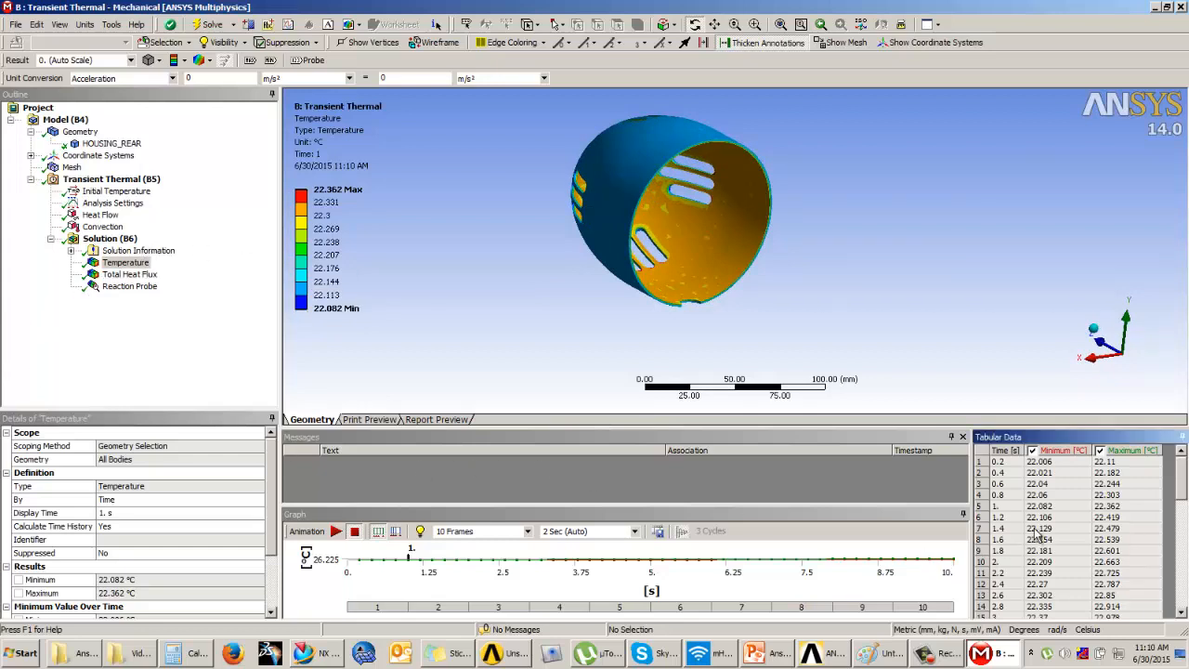
left_click(1036, 354)
scroll(726, 307, "up", 2)
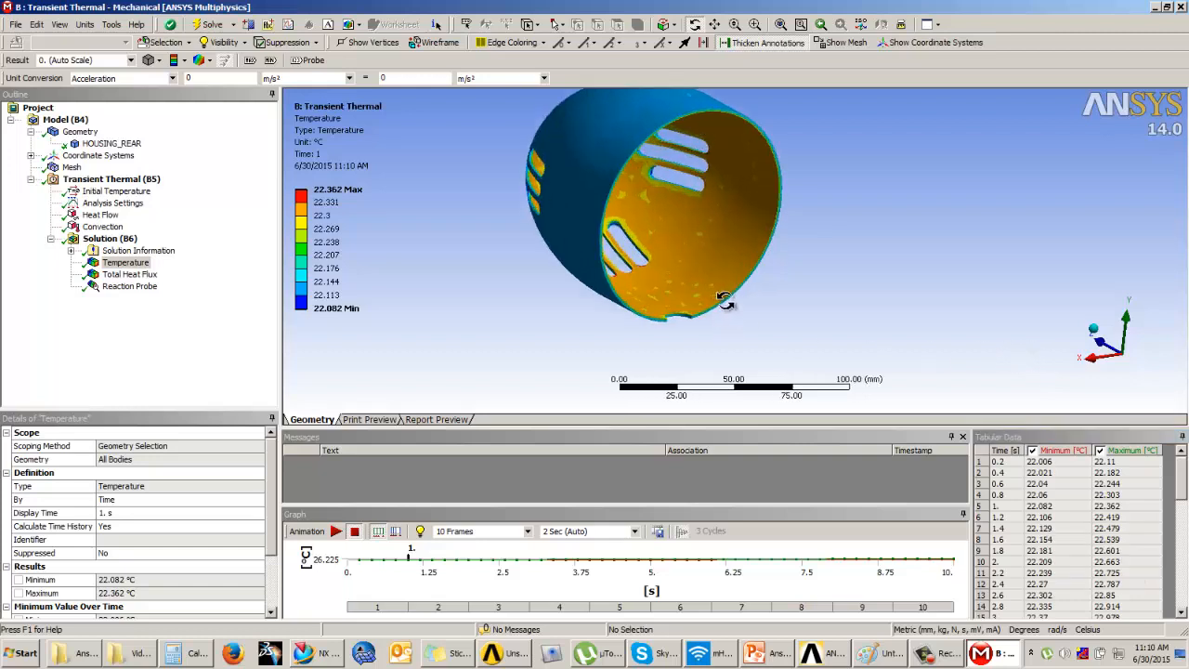
scroll(726, 301, "down", 3)
left_click_drag(653, 258, 723, 257)
scroll(714, 229, "up", 3)
middle_click_drag(678, 222, 679, 264, "ctrl")
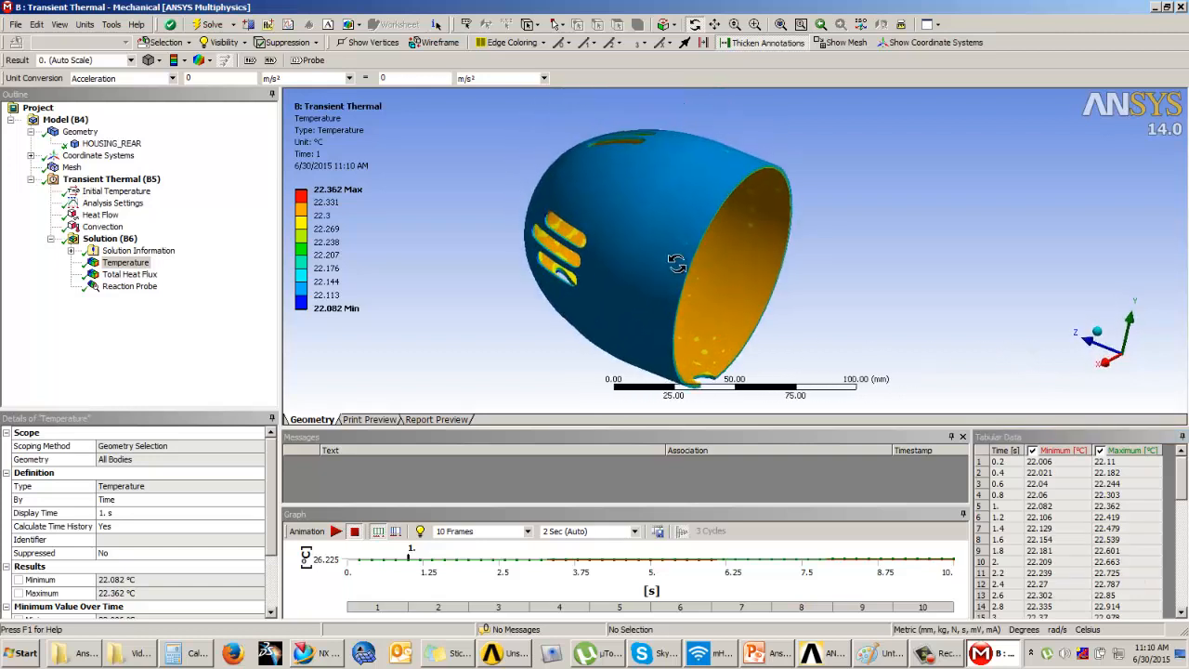
left_click_drag(680, 254, 683, 262)
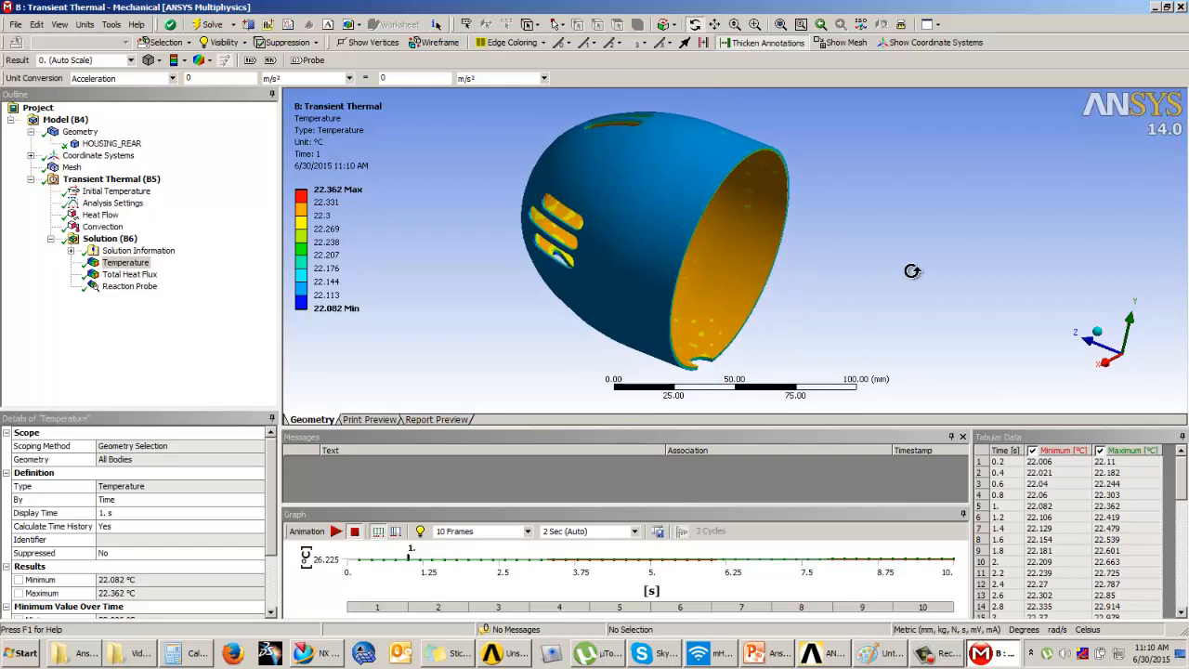
left_click(946, 656)
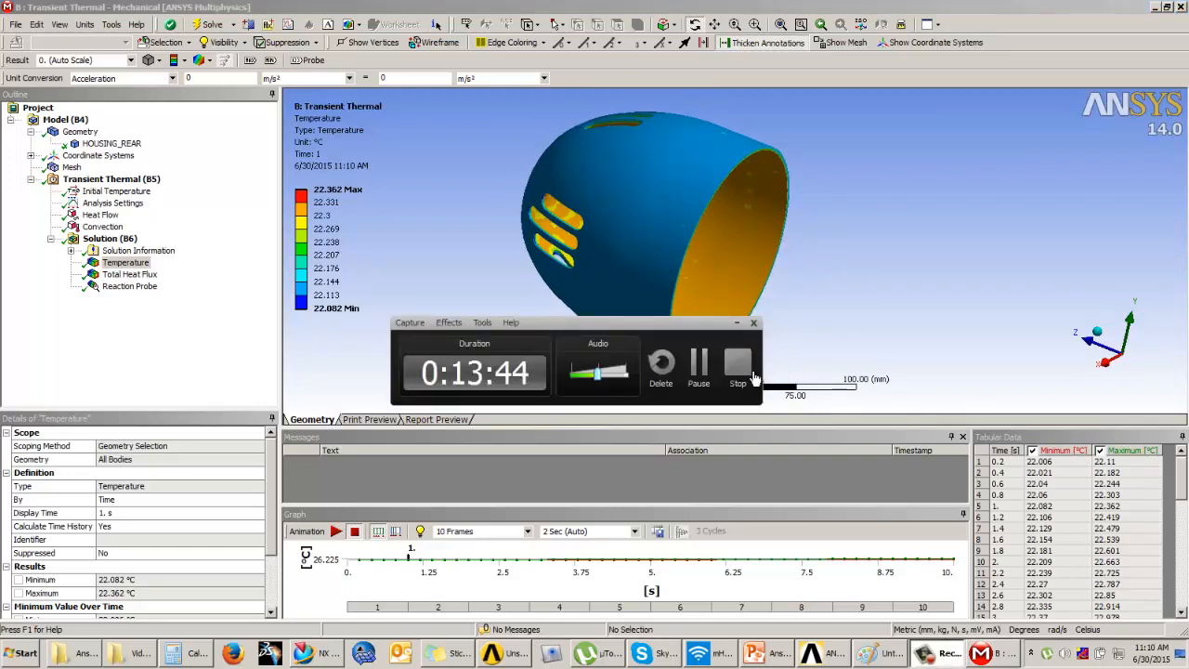